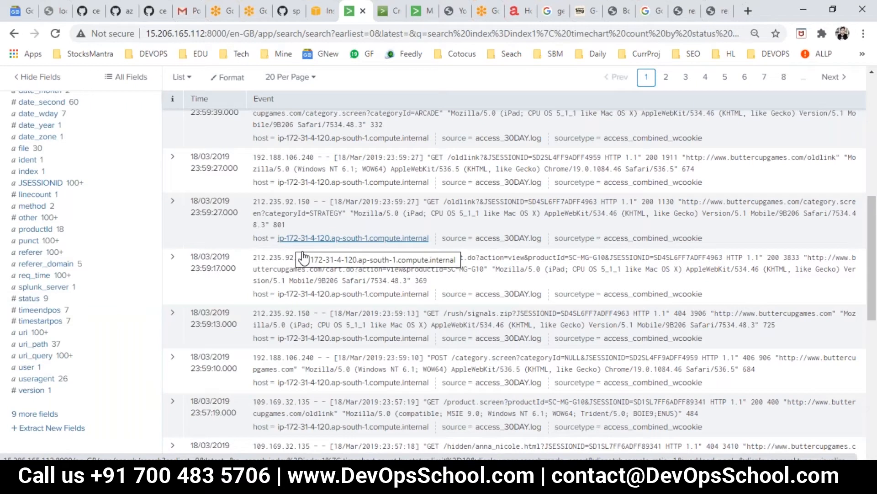
Run 'index=index1 | timechart count by status limit=10' to chart status counts over time
left_click(212, 92)
key("Return")
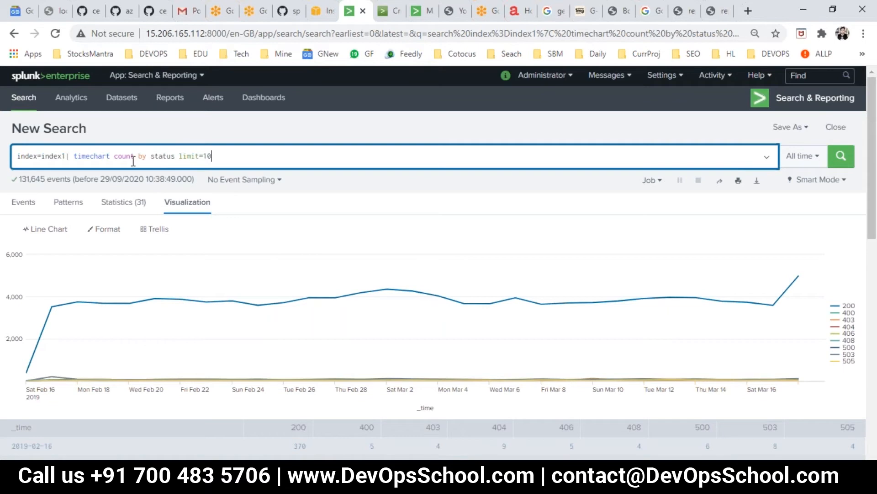
mouse_move(129, 303)
double_click(130, 157)
double_click(163, 156)
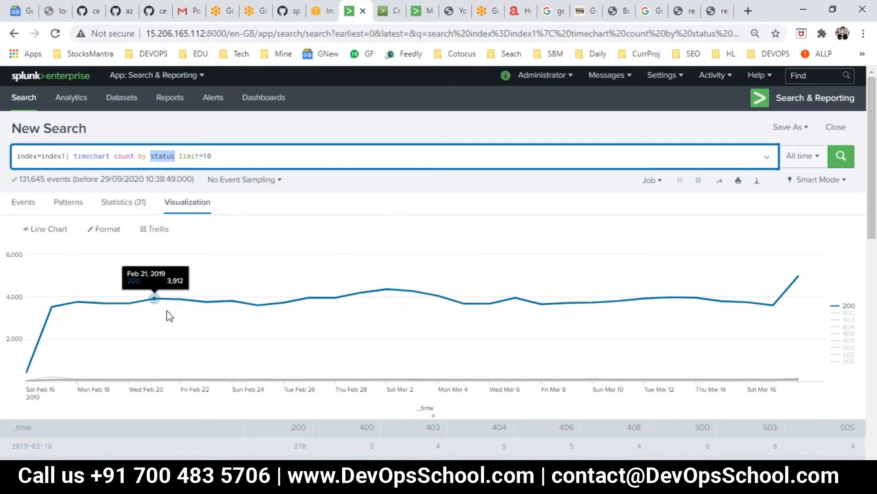
double_click(78, 158)
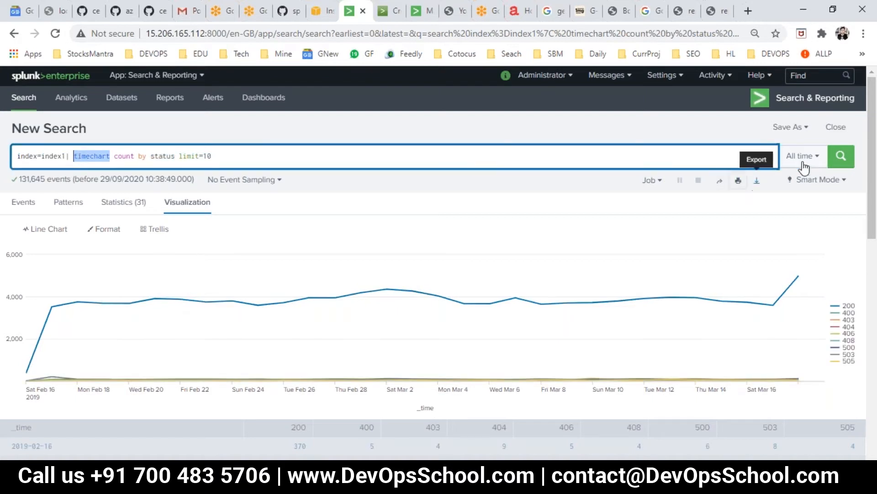
Save the search as a dashboard panel on the existing Rajesh Dashboard 1
left_click(796, 132)
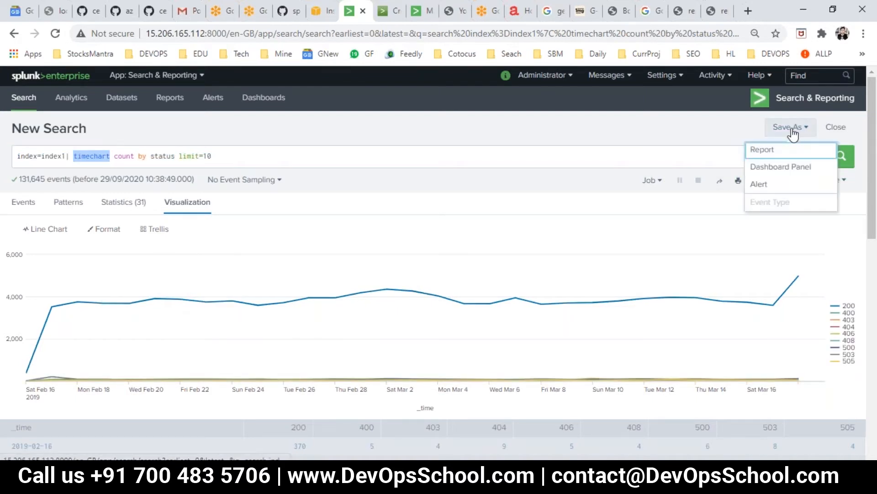
left_click(773, 167)
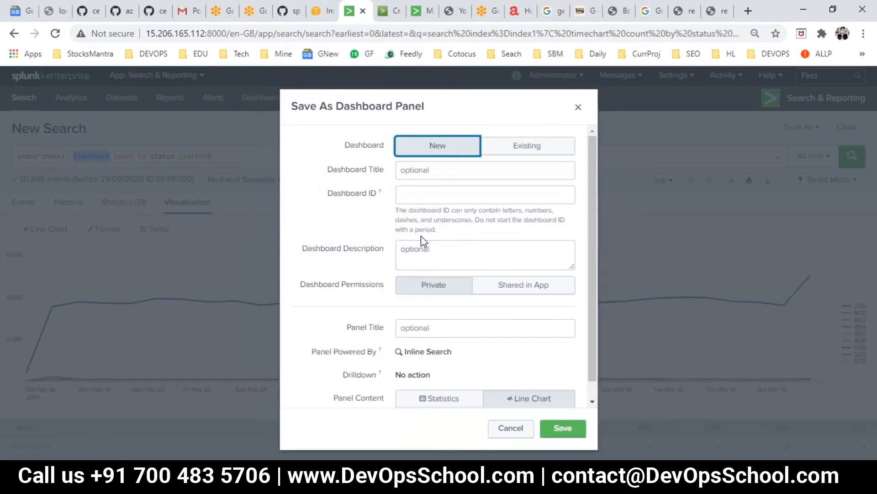
left_click(509, 152)
left_click(469, 171)
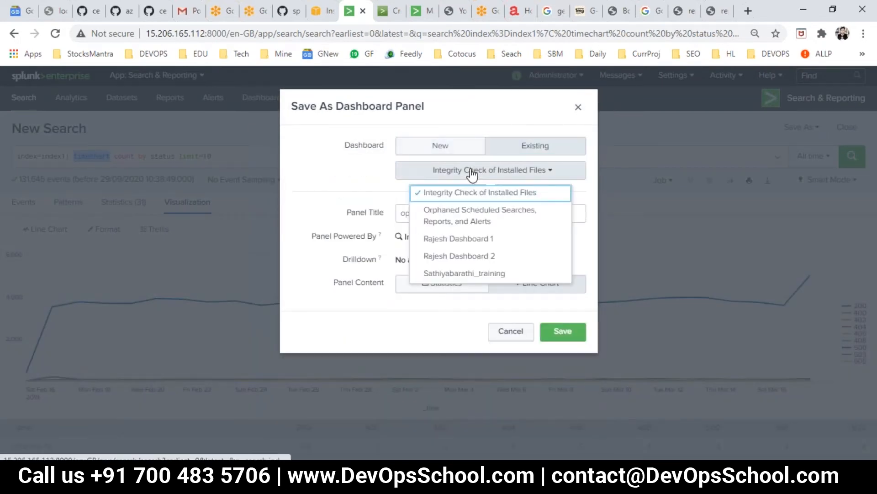
left_click(457, 238)
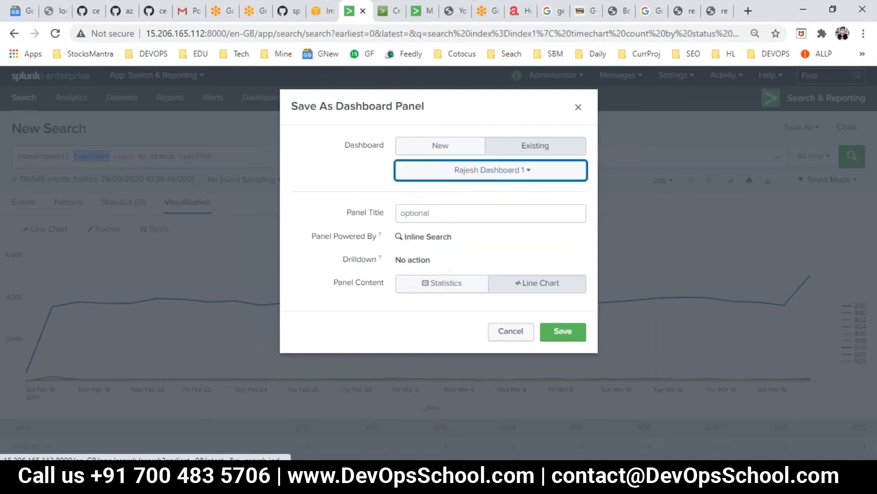
Title the panel 'Panel1', keep it as a Line Chart, save, and view the dashboard
left_click(427, 211)
type("Panel1")
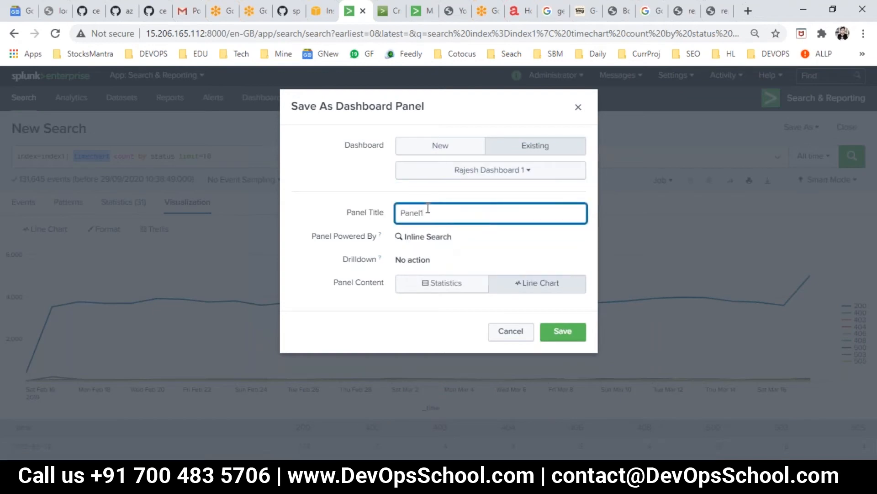
key("ctrl+a")
left_click(433, 289)
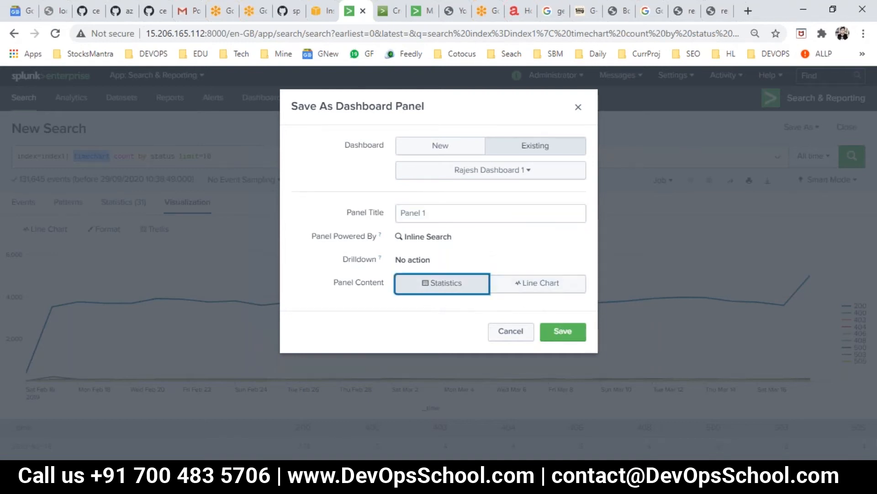
left_click(525, 287)
left_click(570, 332)
left_click(571, 337)
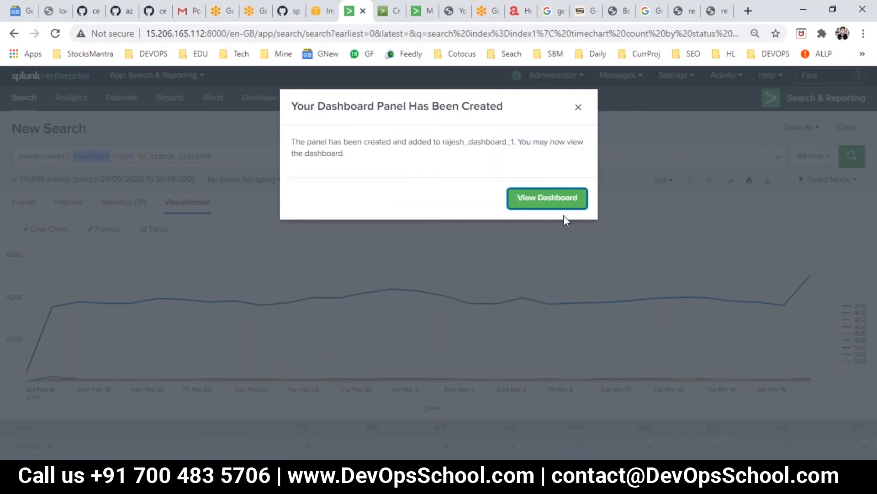
left_click(556, 201)
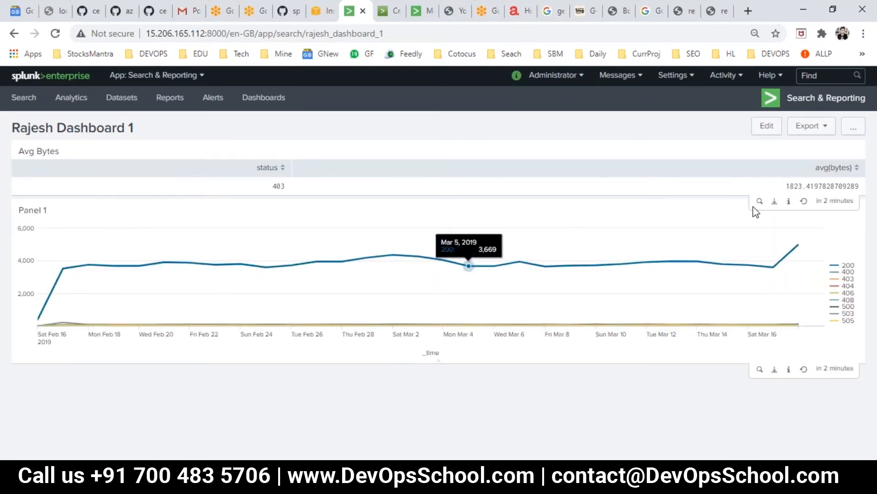
Put Rajesh Dashboard 1 into edit mode
left_click(766, 128)
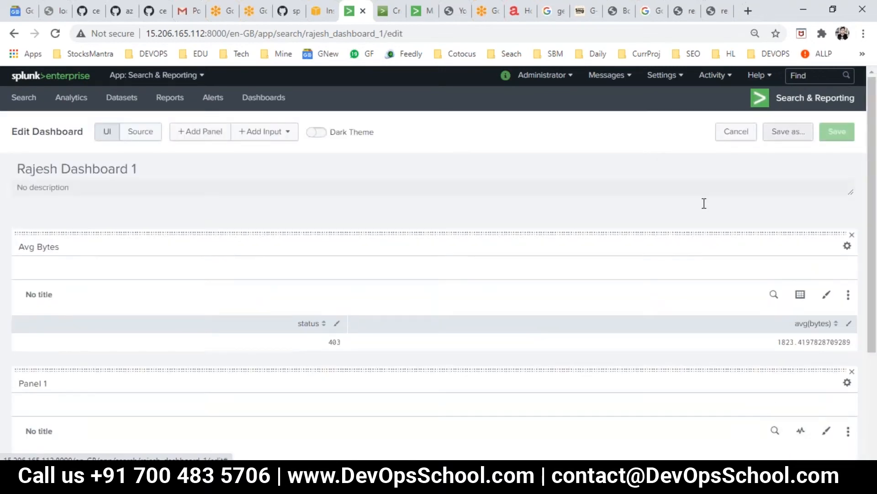
Add the saved report 'Splunk errors last 24 hours' as a dashboard panel
left_click(200, 133)
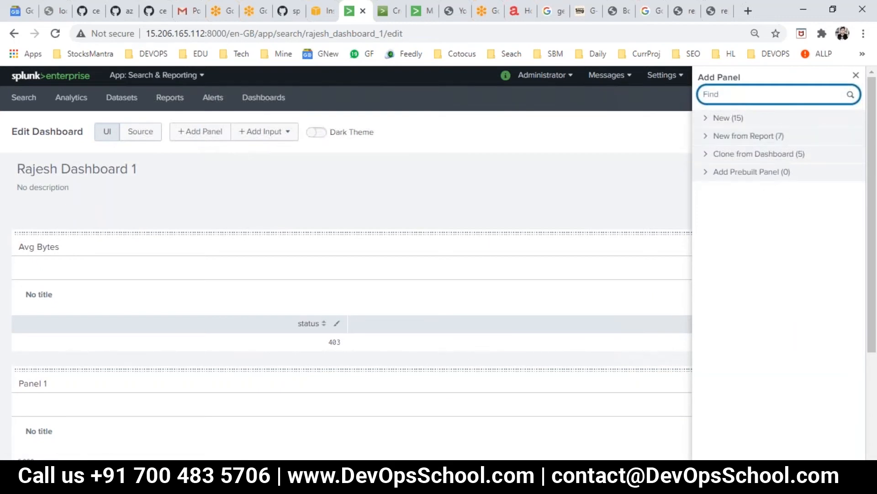
left_click(709, 137)
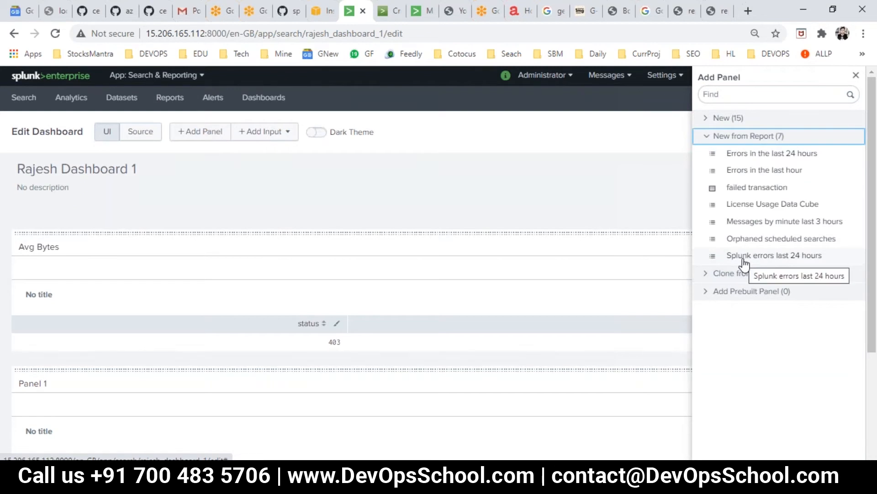
left_click(744, 259)
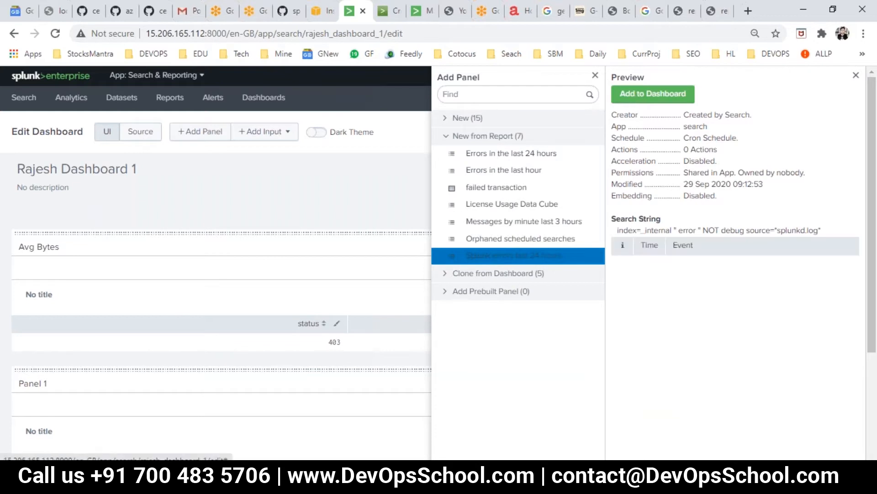
left_click(653, 93)
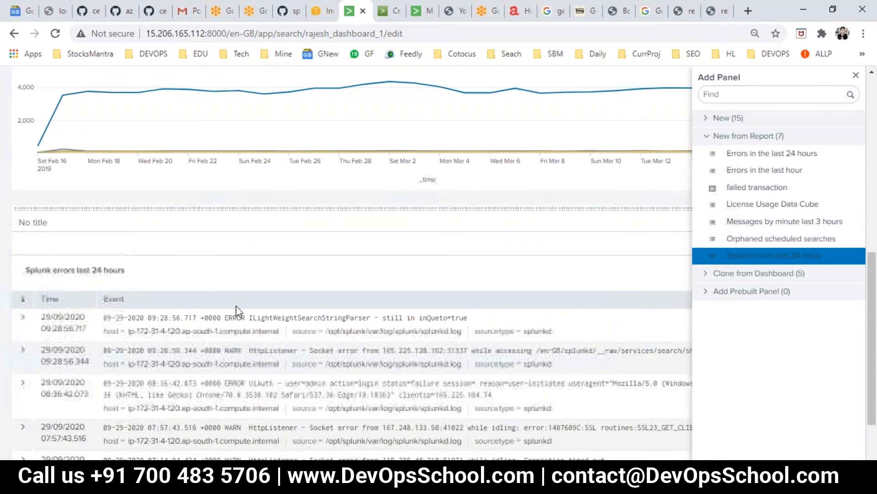
Add the saved report 'failed transaction' as another dashboard panel
scroll(237, 316, "up", 3)
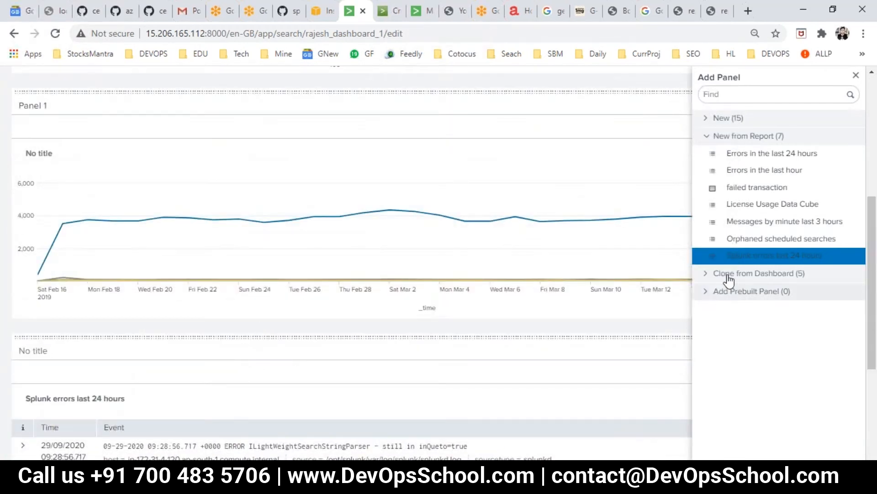
left_click(742, 189)
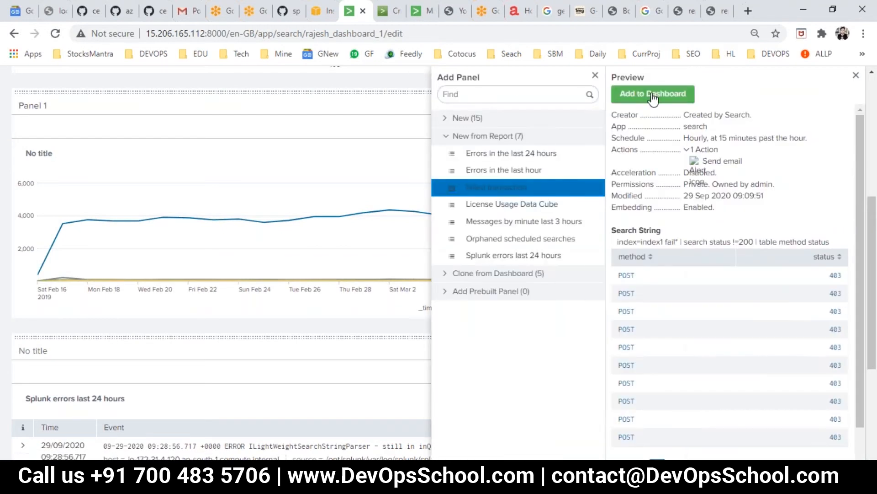
left_click(653, 95)
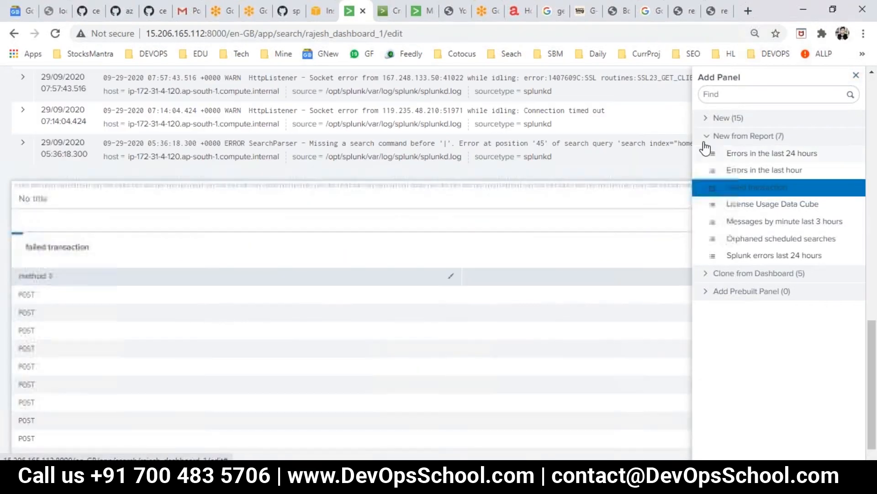
left_click(709, 140)
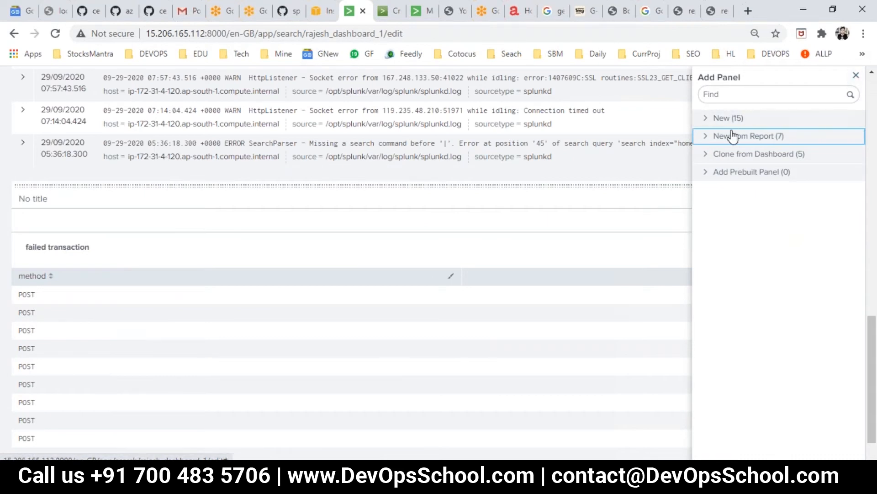
left_click(711, 117)
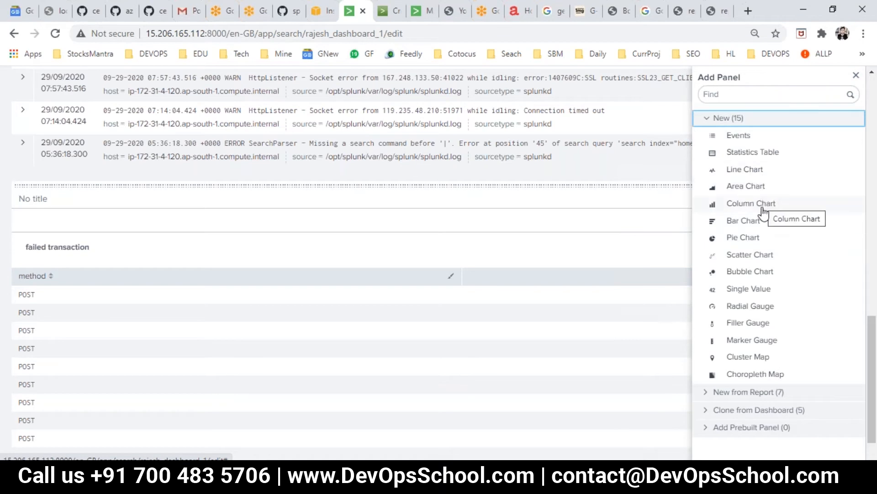
Start a new Single Value panel with its time range set to All time
left_click(754, 288)
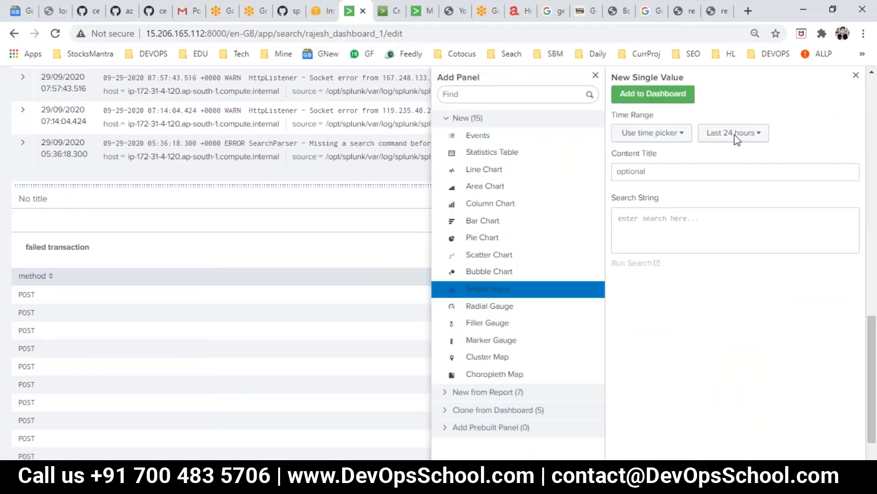
left_click(734, 134)
left_click(748, 197)
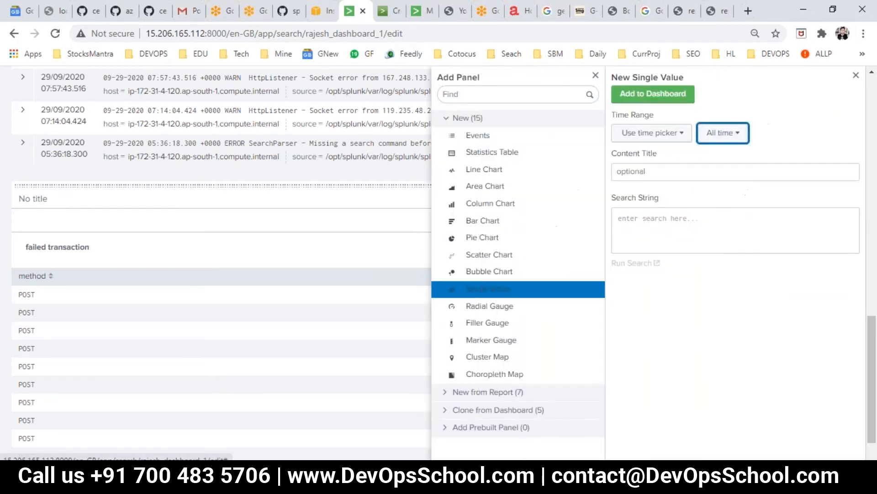
left_click(665, 226)
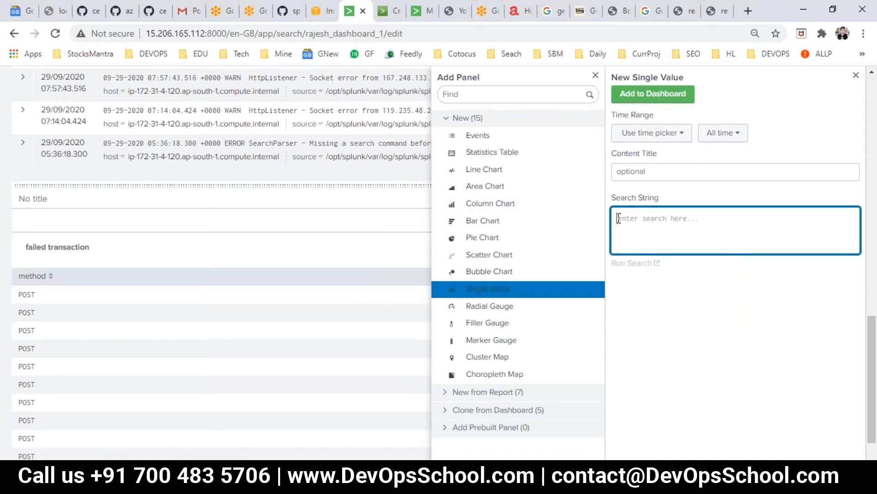
Copy the Splunk server address and load it in the documentation tab
left_click(391, 12)
left_click(356, 11)
left_click_drag(226, 34, 146, 34)
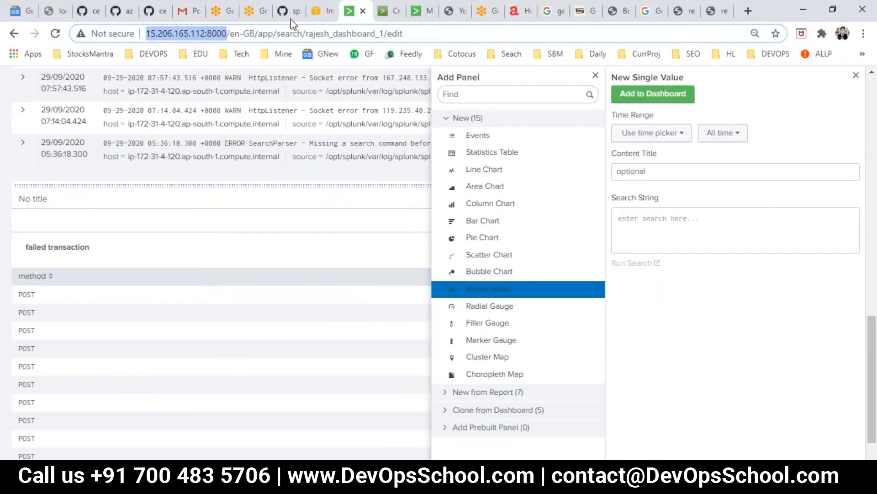
key("ctrl+c")
left_click(391, 11)
left_click(228, 33)
key("ctrl+v")
key("Return")
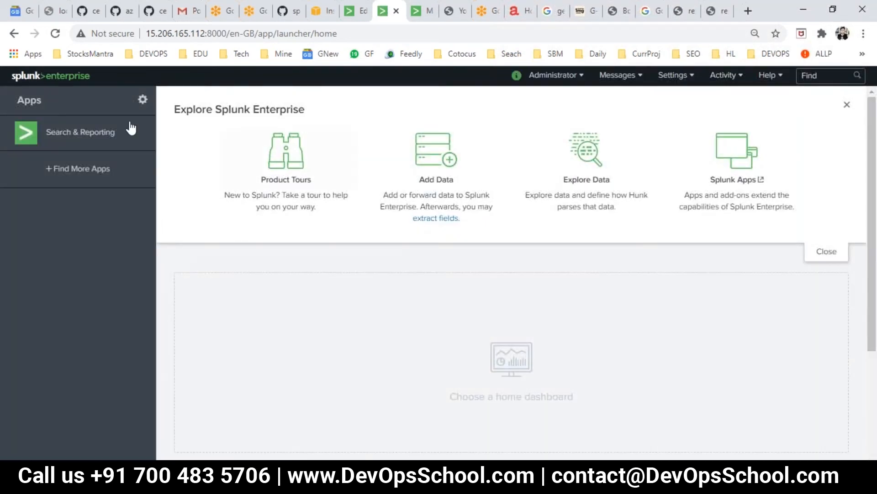
left_click(78, 143)
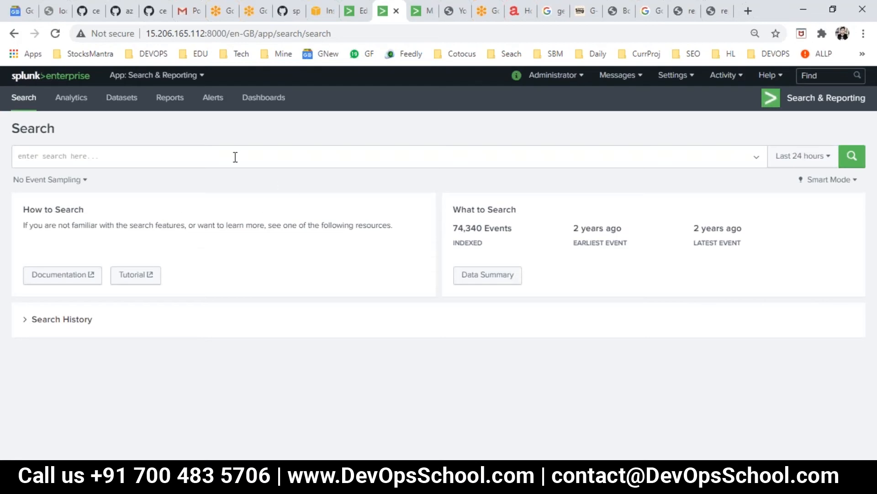
left_click(234, 155)
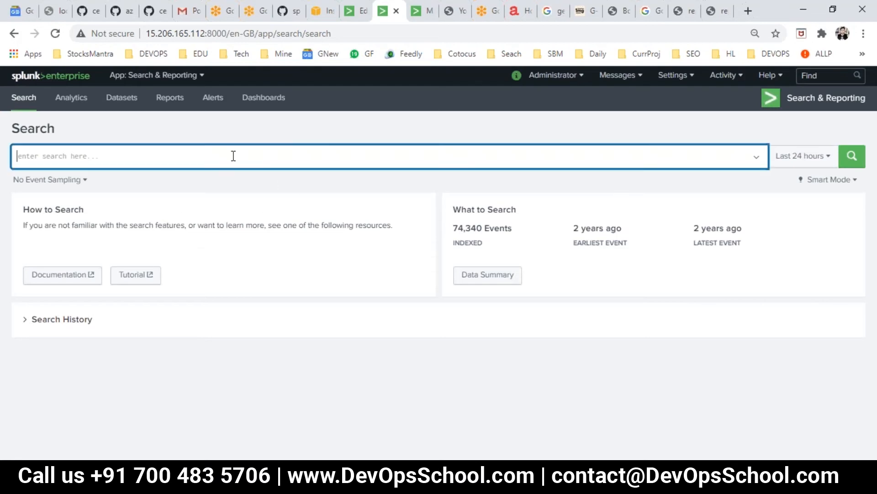
type("index=index1")
key("Return")
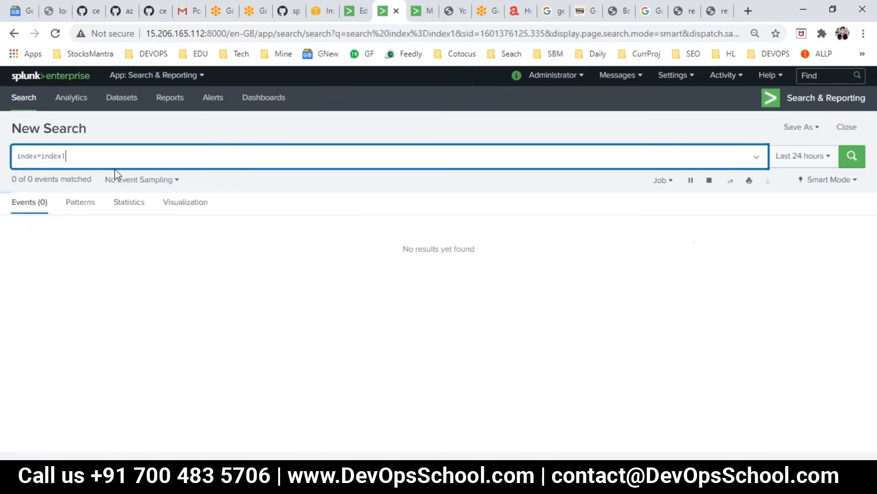
left_click(819, 156)
left_click(803, 156)
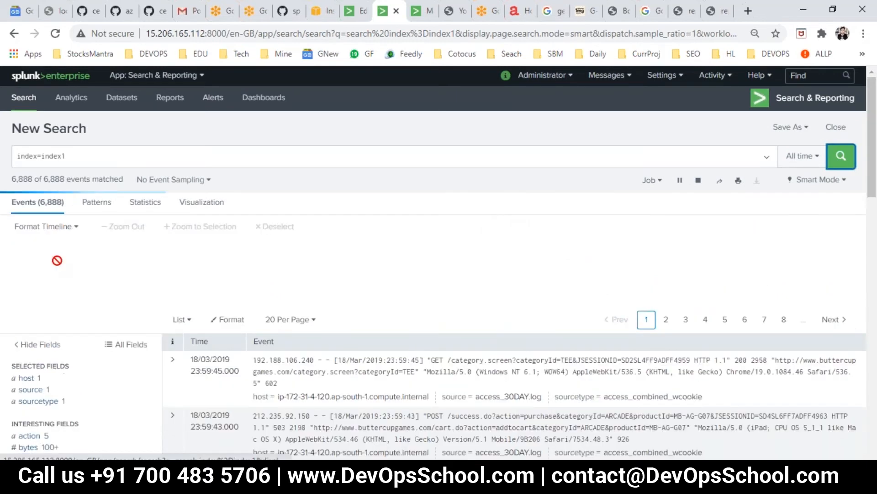
scroll(63, 432, "down", 3)
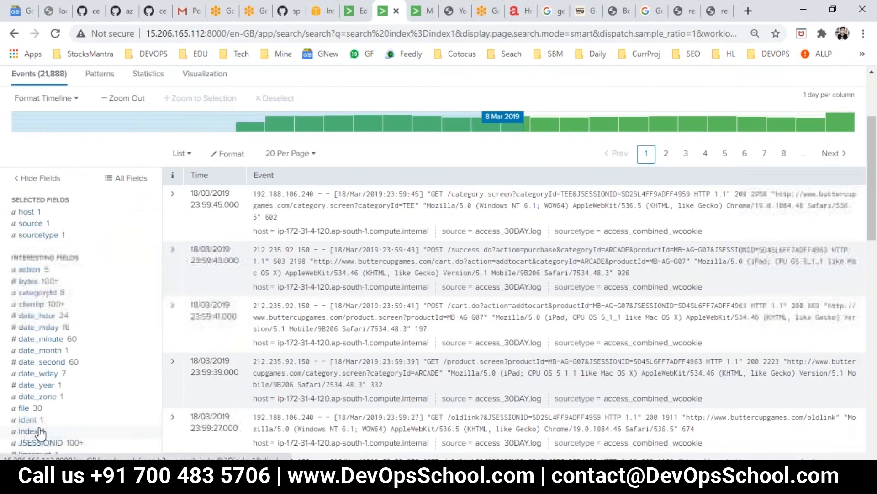
scroll(40, 432, "down", 3)
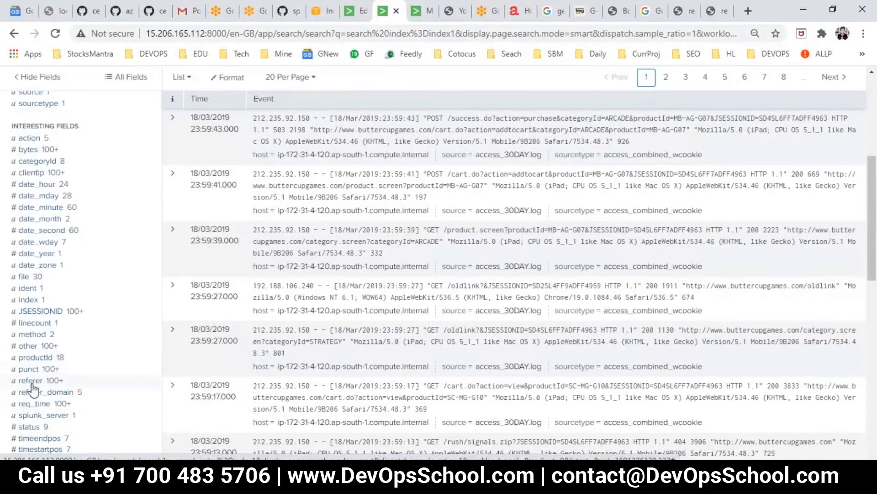
scroll(55, 431, "down", 2)
left_click(30, 363)
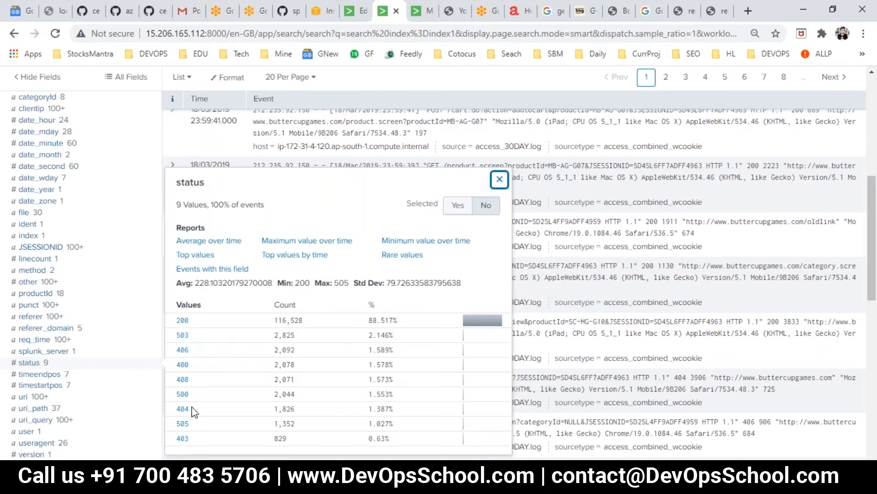
double_click(192, 323)
scroll(192, 322, "up", 7)
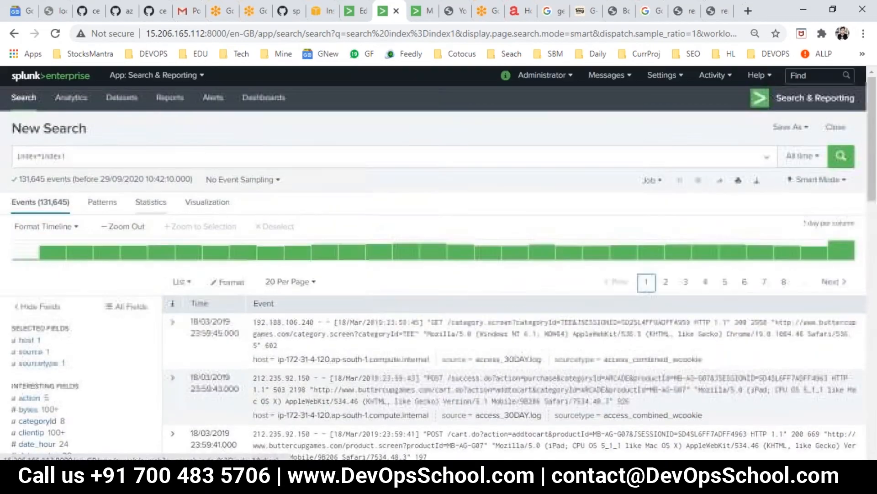
scroll(201, 320, "down", 5)
scroll(121, 197, "up", 5)
left_click(105, 157)
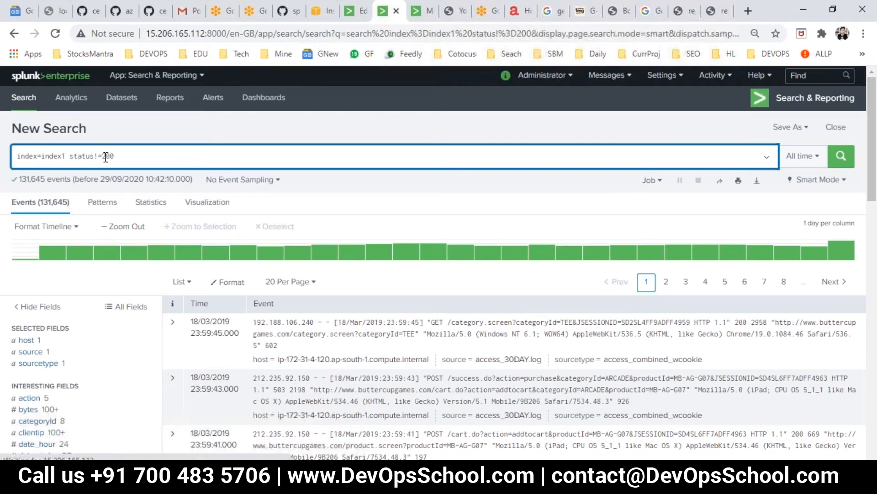
Run the index1 search with status!=200 and review its Visualization and Statistics results
key("Return")
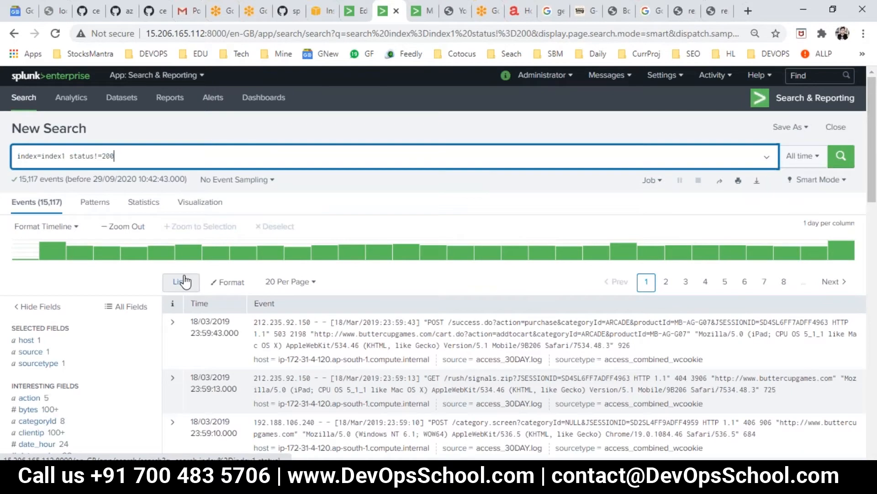
left_click(207, 206)
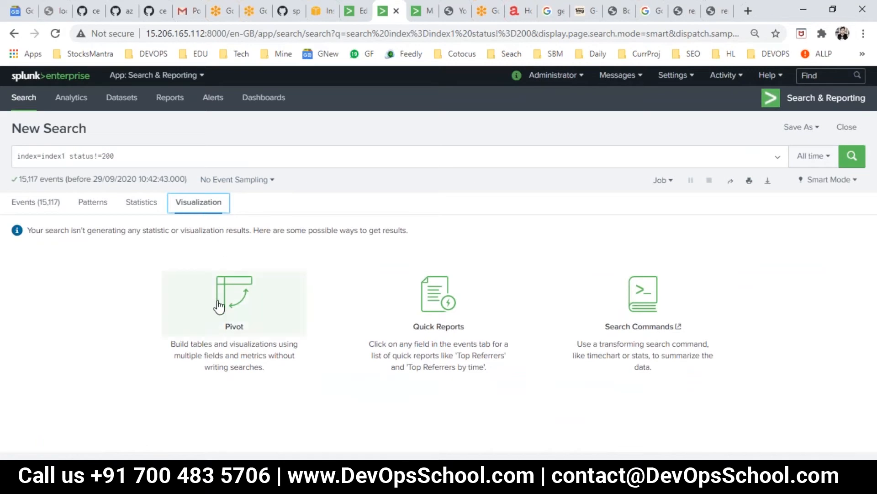
left_click(141, 202)
left_click(158, 164)
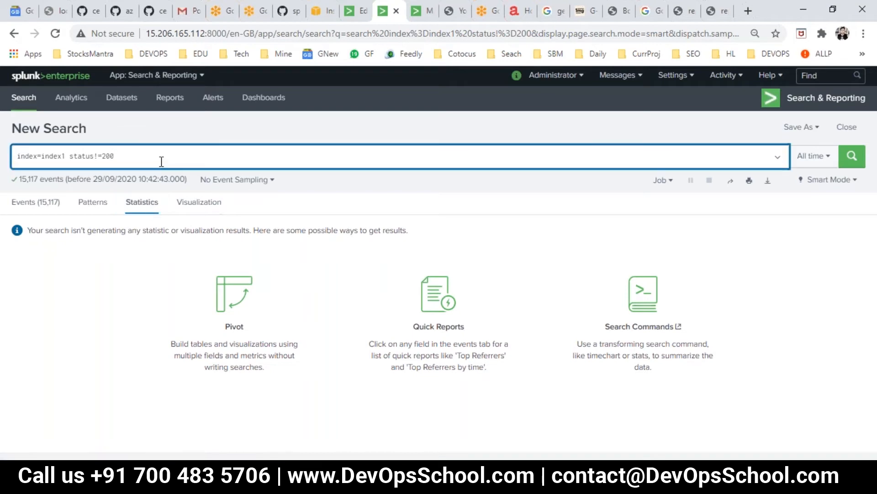
left_click(197, 204)
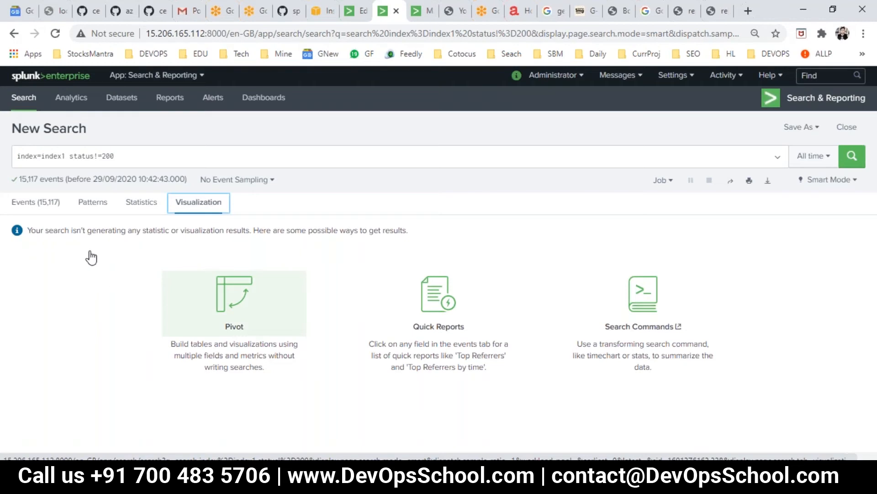
Rerun the status!=200 search, leaving 15,117 events, and select the query text
left_click(120, 158)
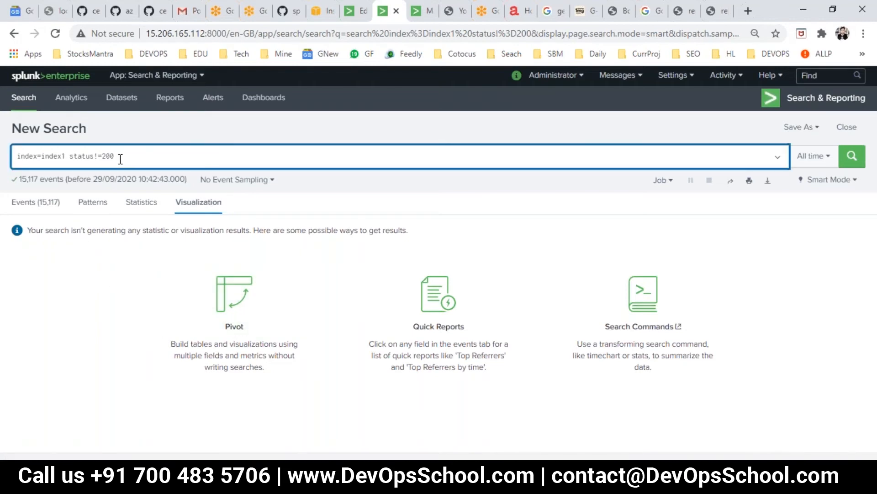
key("Return")
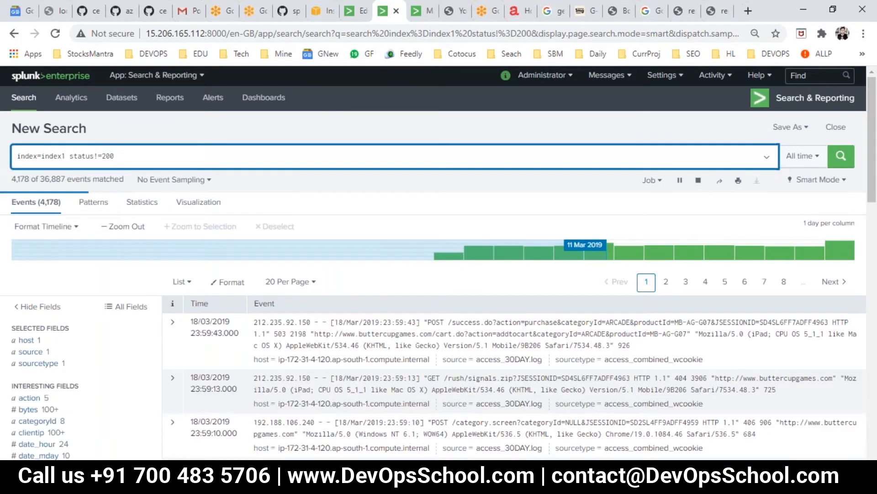
scroll(83, 388, "down", 3)
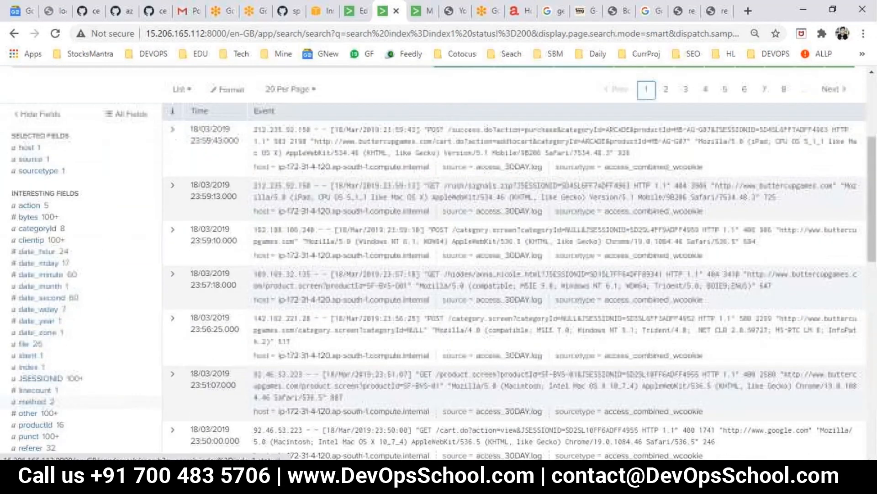
scroll(82, 389, "up", 2)
scroll(83, 389, "up", 2)
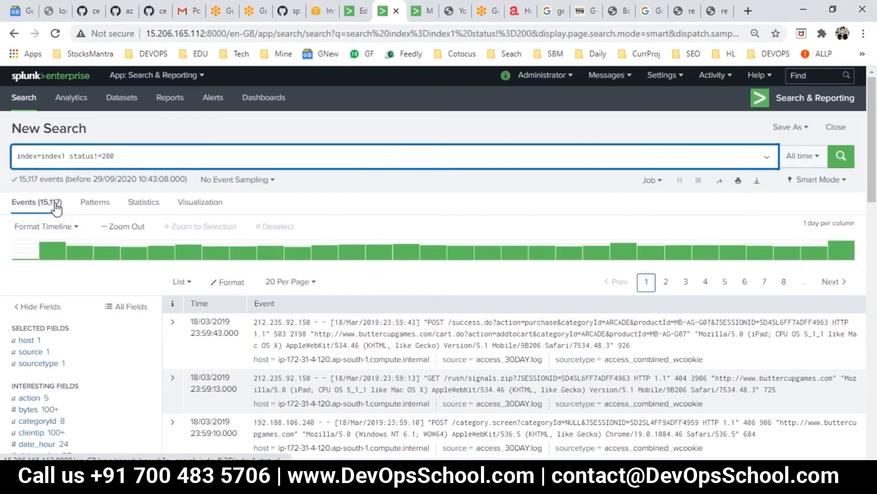
left_click_drag(114, 157, 17, 156)
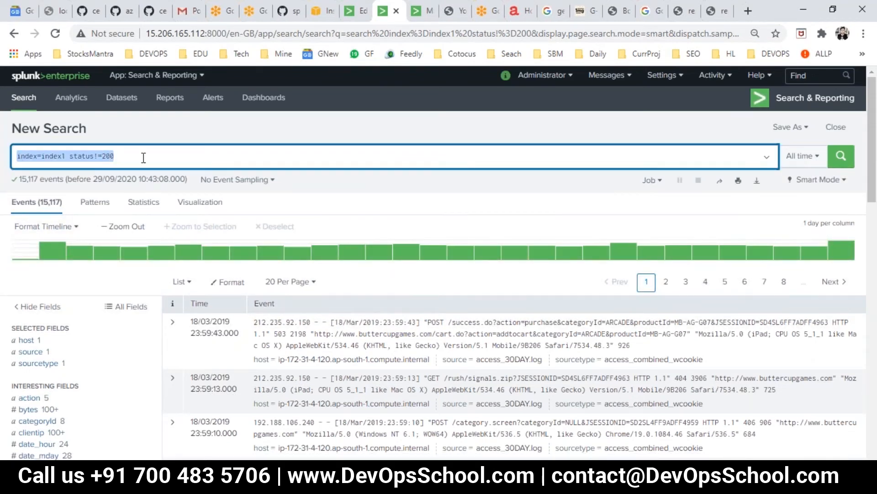
key("Right")
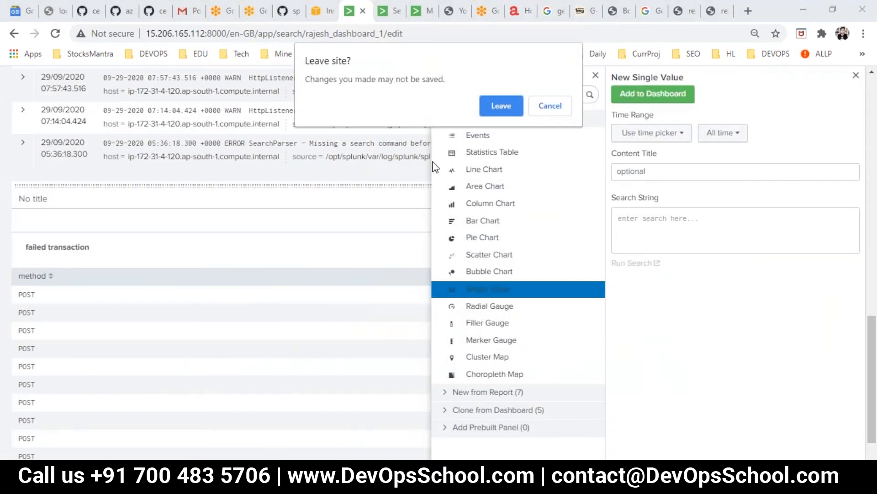
Dismiss the Leave site? warning to stay in the dashboard editor
left_click(546, 108)
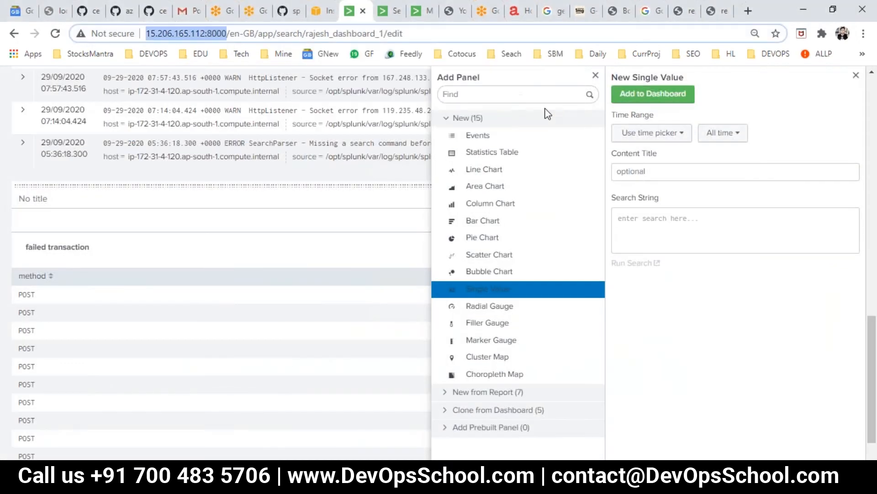
Append '| stats count' to the non-200 search, getting 15117, and select the query
left_click(387, 12)
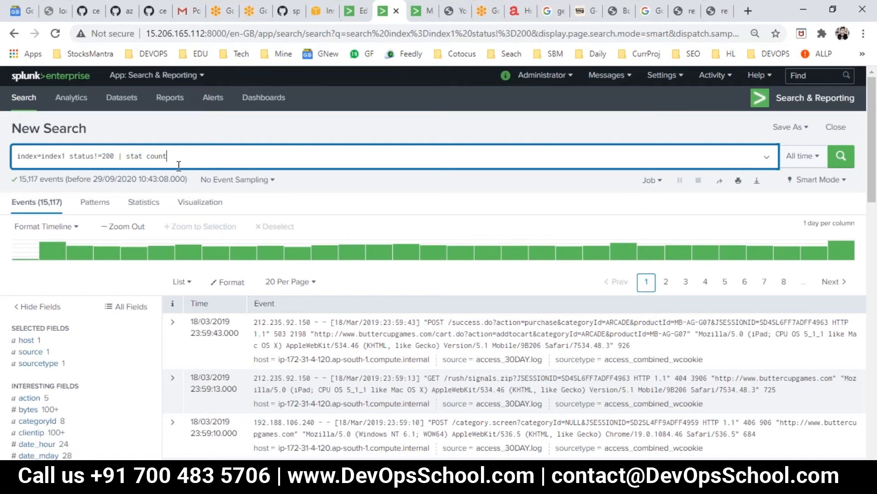
key("Return")
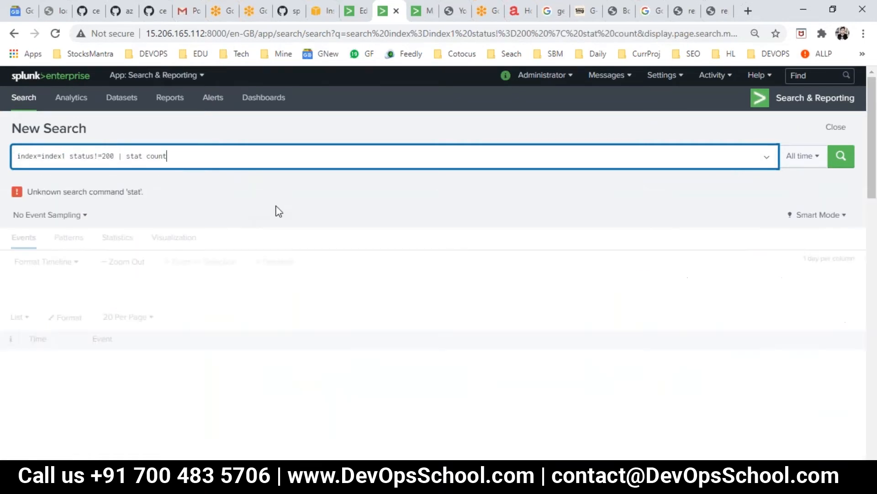
left_click(143, 156)
type("s")
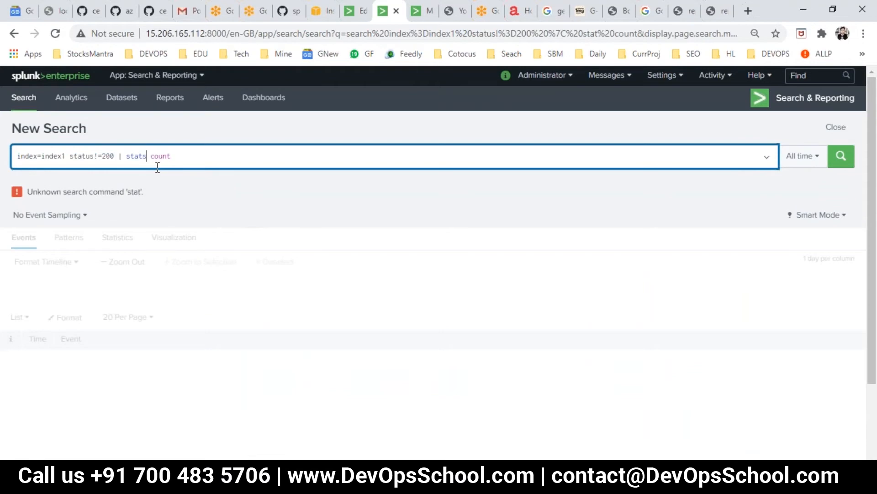
key("Return")
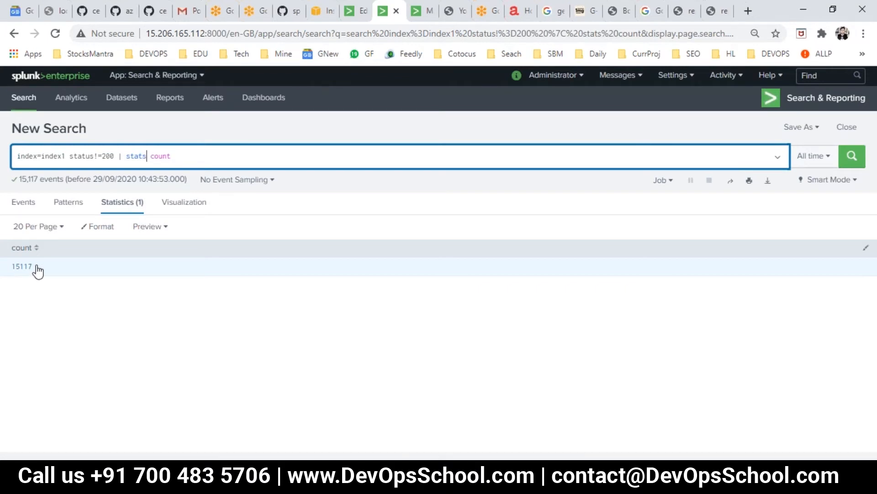
left_click_drag(185, 157, 17, 156)
key("ctrl+c")
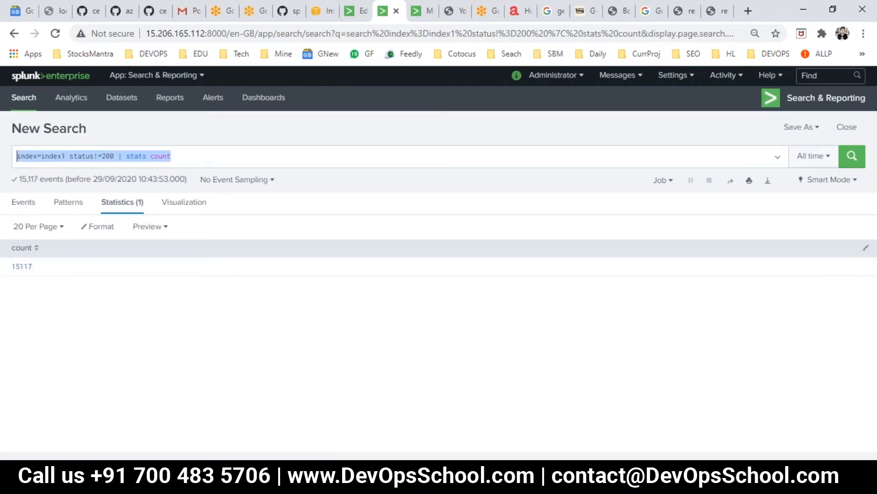
Paste the stats count query into the Single Value panel and add it, showing 15,117
left_click(355, 6)
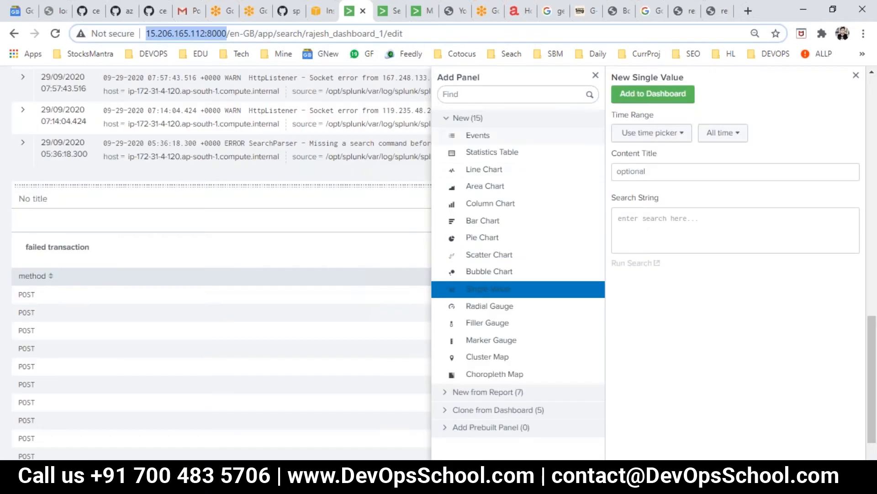
left_click(666, 218)
key("ctrl+v")
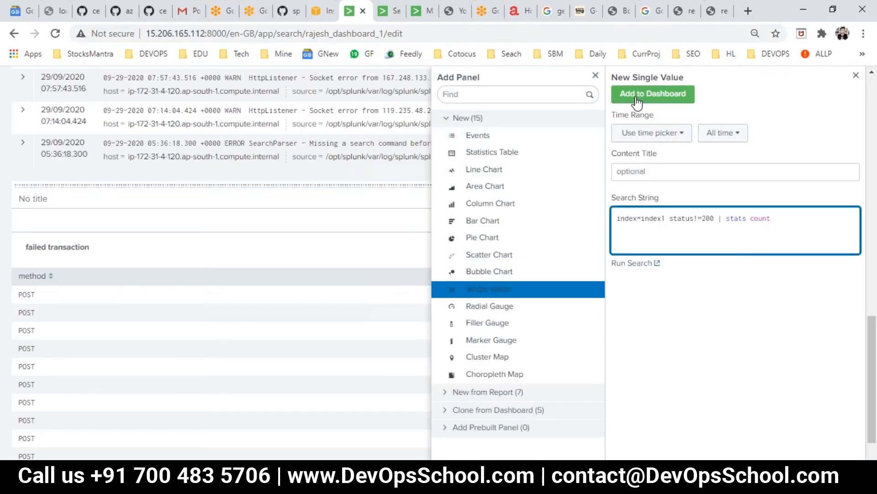
left_click(637, 98)
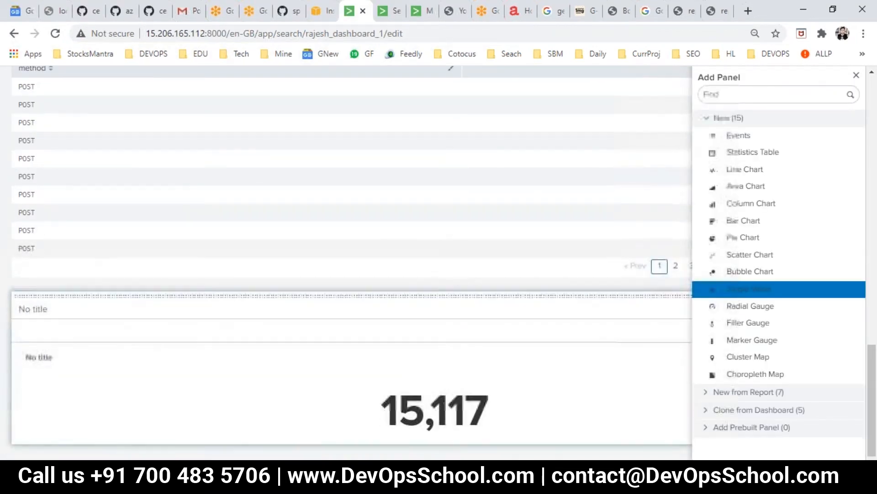
left_click(856, 77)
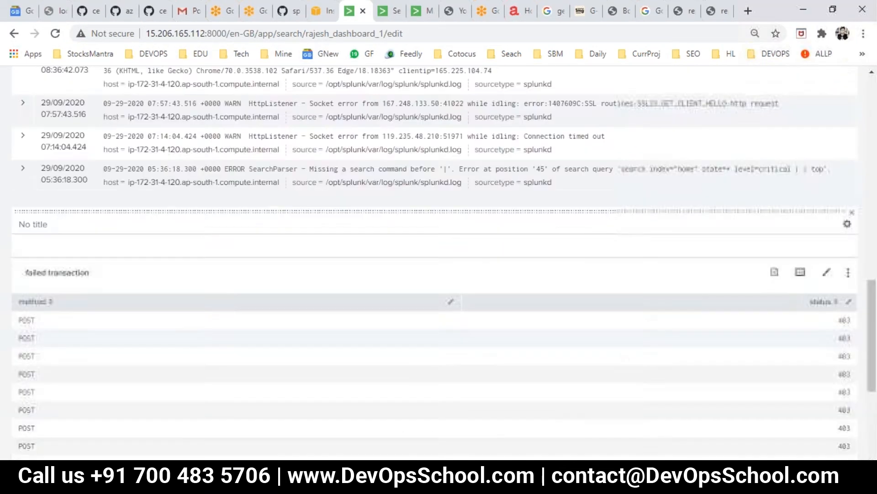
scroll(507, 288, "up", 15)
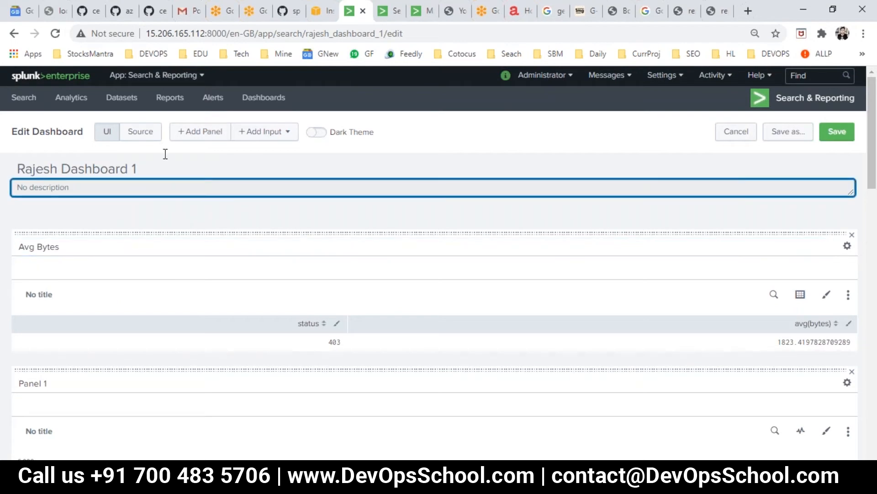
Save Rajesh Dashboard 1, review it in view mode, and return to editing
left_click(837, 132)
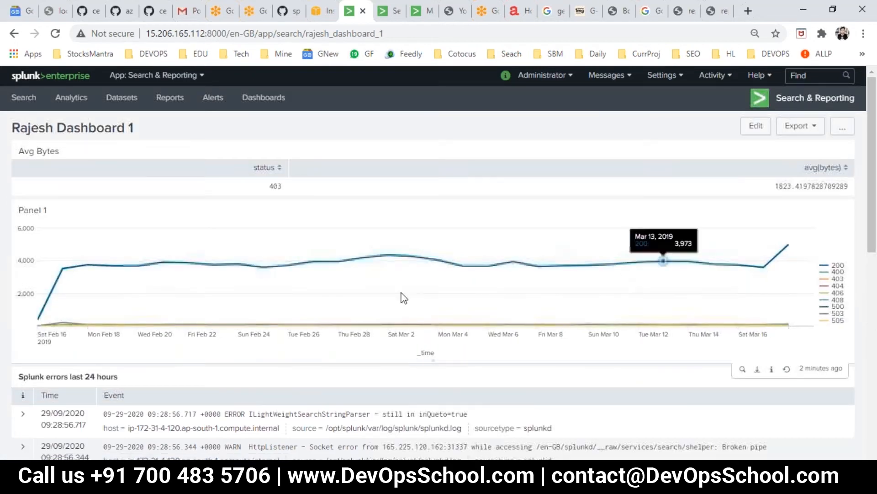
scroll(337, 319, "down", 6)
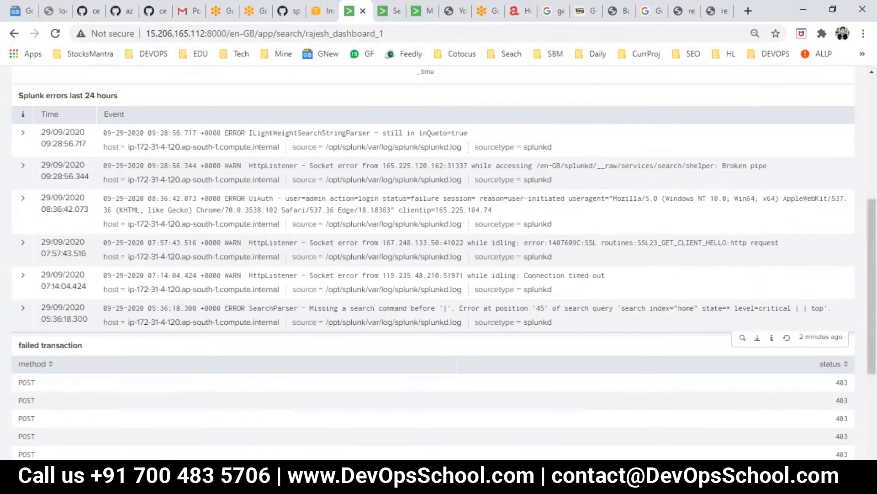
scroll(217, 346, "up", 6)
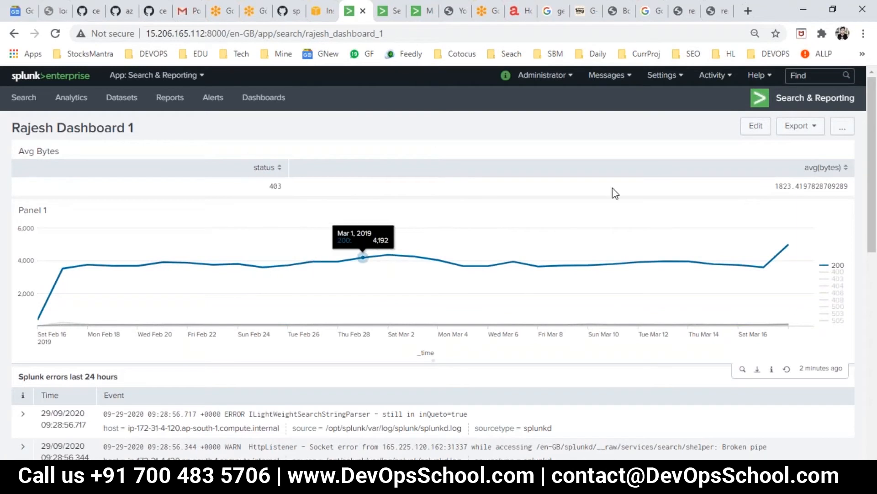
left_click(756, 127)
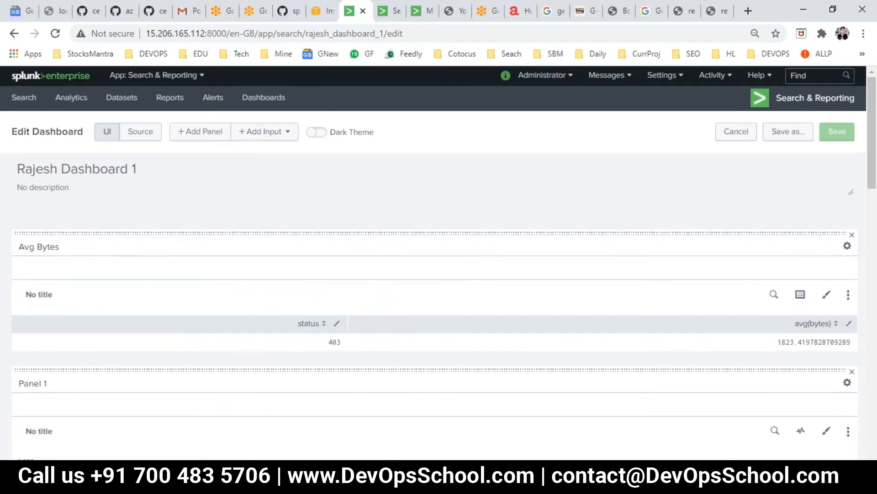
Title the empty failed-transactions panel 'Failed Transactions'
scroll(172, 354, "down", 7)
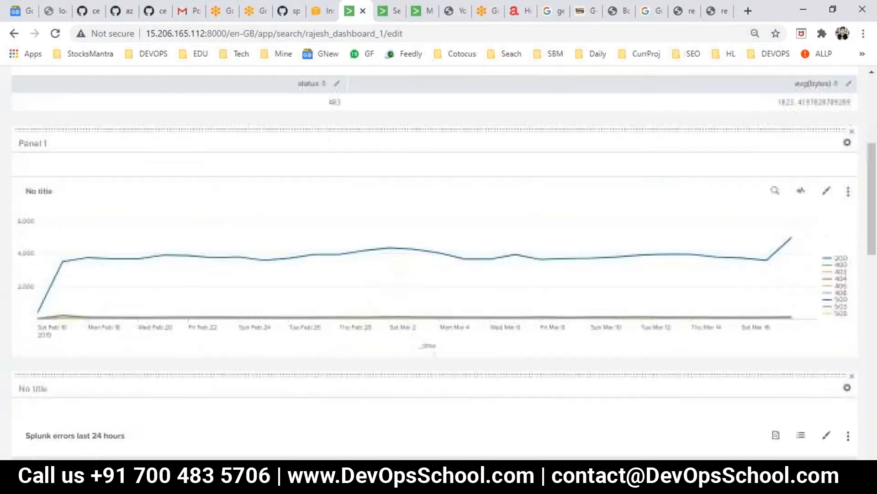
scroll(61, 363, "down", 9)
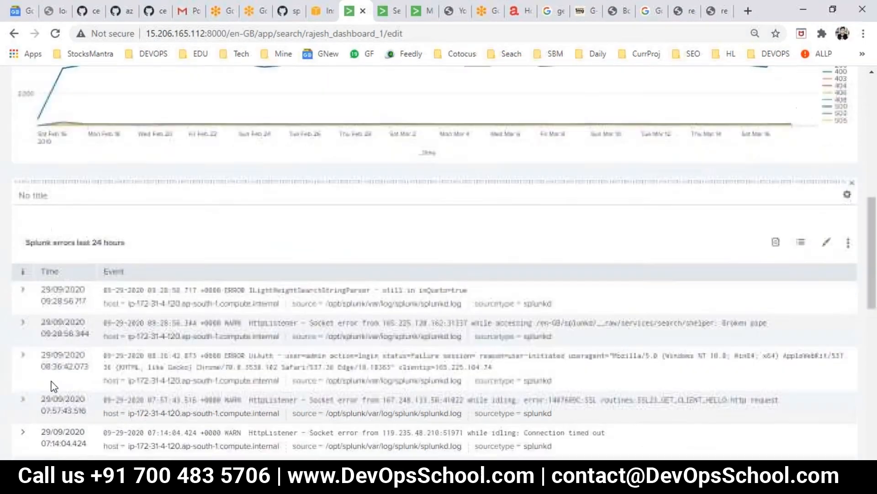
scroll(55, 172, "down", 2)
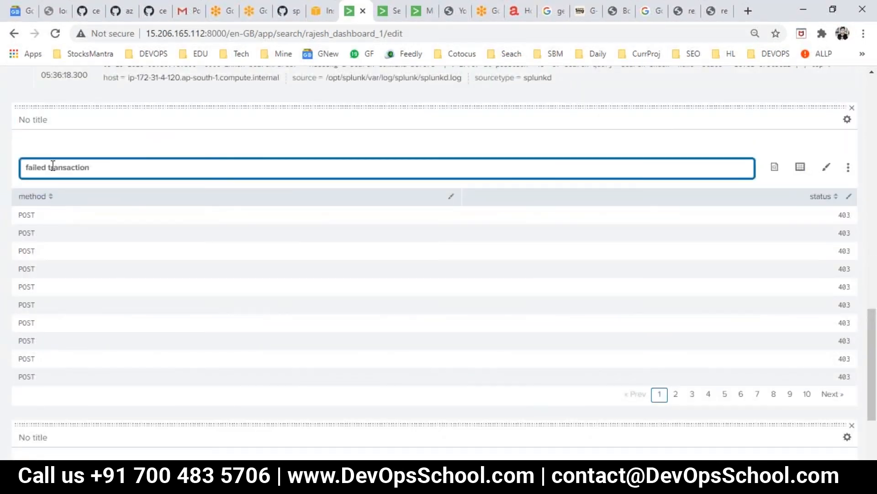
left_click(46, 113)
type("Failed Trans")
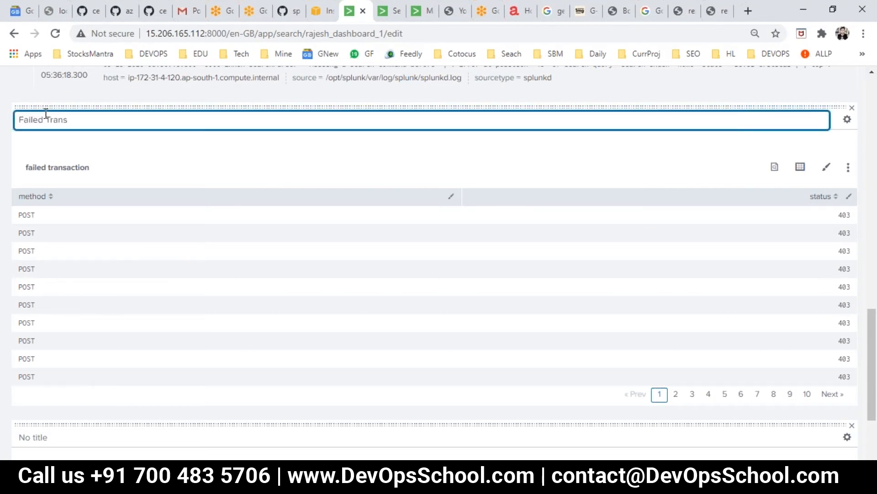
type("actions")
left_click(604, 248)
Title the errors panel 'Splunk errors last 24 hours' by copying its search heading
scroll(622, 251, "up", 7)
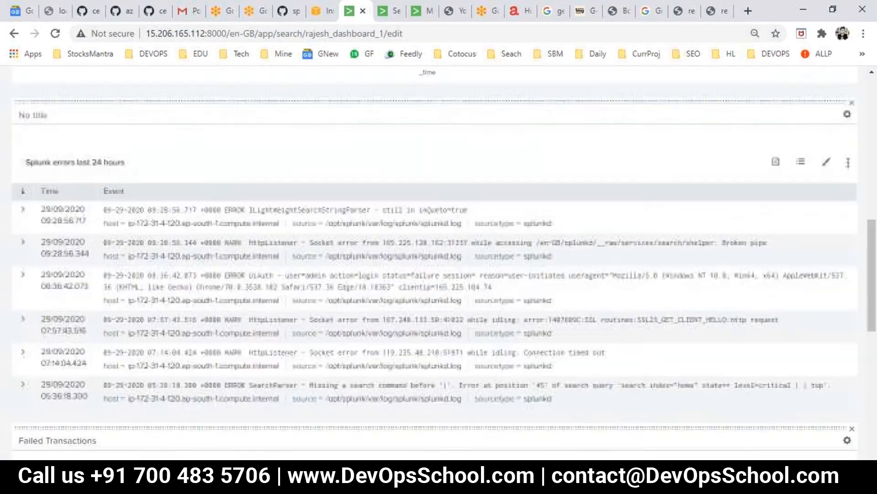
scroll(46, 232, "up", 3)
left_click(44, 245)
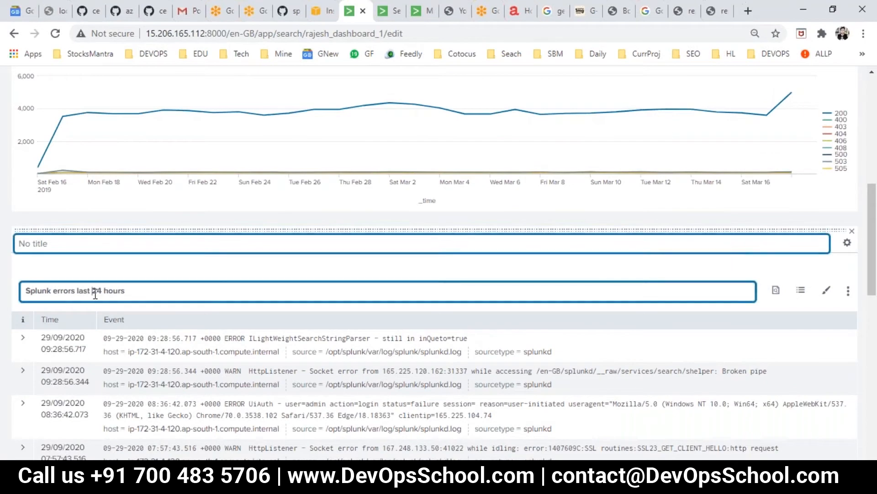
triple_click(95, 291)
key("ctrl+c")
left_click(48, 241)
key("ctrl+v")
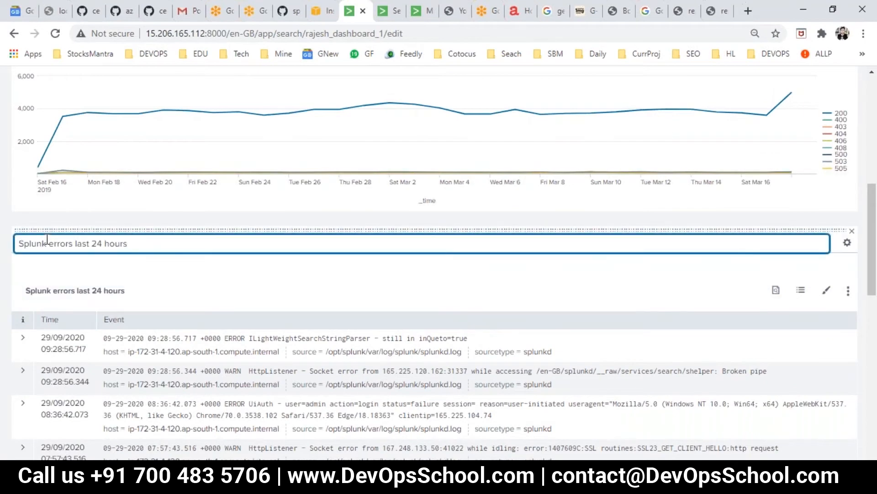
Check the Avg Bytes panel title, then save Rajesh Dashboard 1
scroll(184, 240, "up", 7)
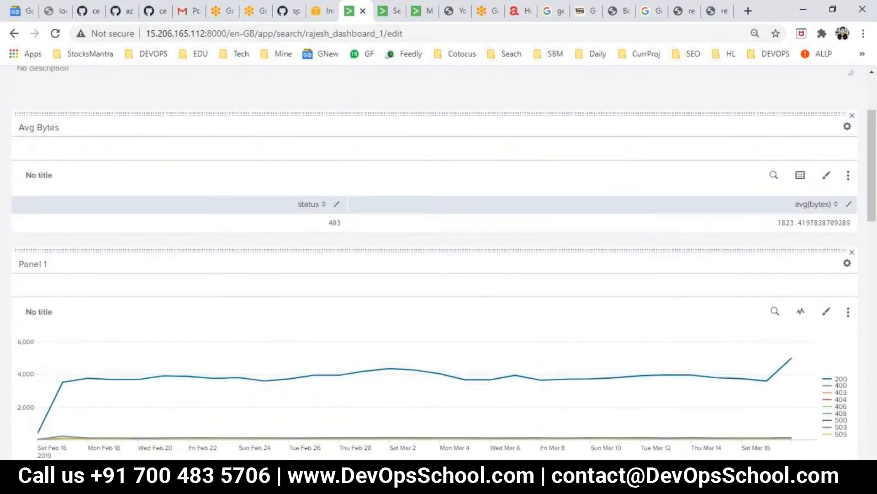
left_click(46, 230)
left_click(40, 182)
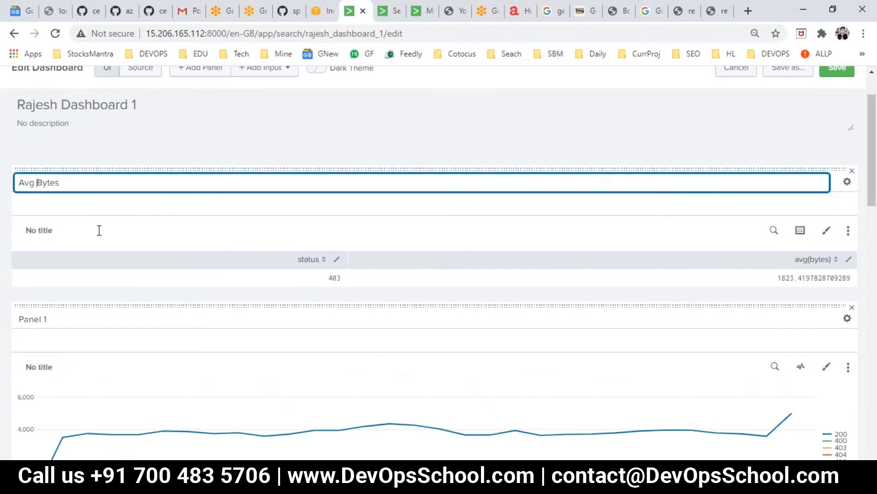
scroll(102, 241, "up", 2)
left_click(836, 131)
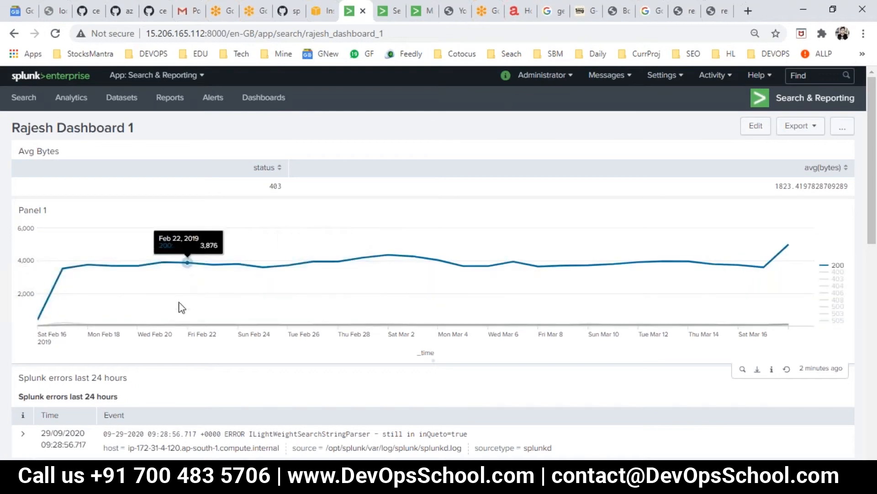
In edit mode, drag Avg Bytes and Failed Transactions up into the top row beside Panel 1
left_click(753, 132)
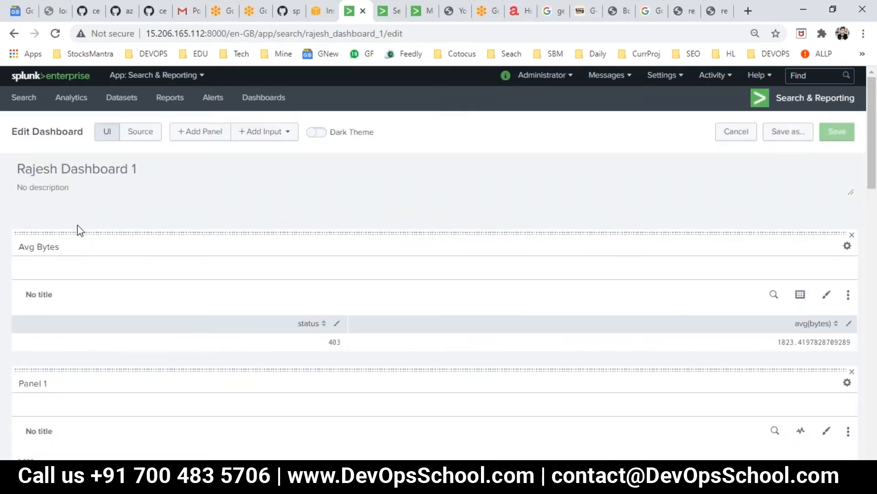
left_click_drag(77, 236, 582, 310)
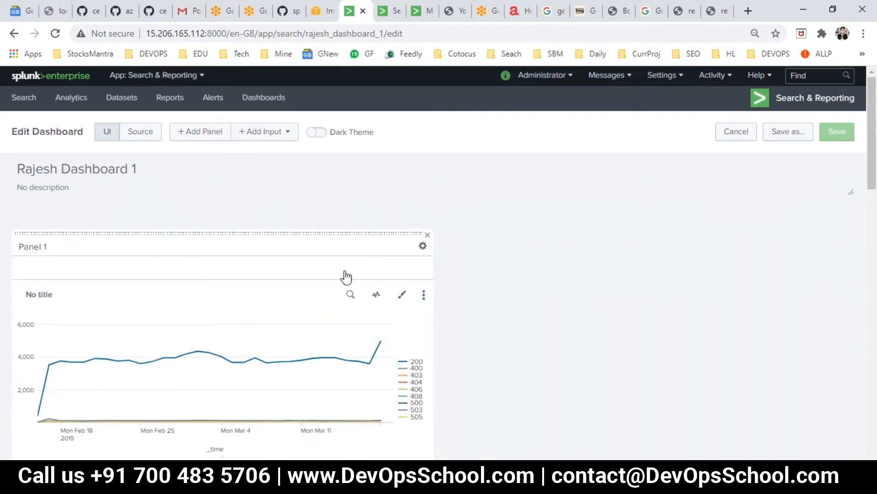
scroll(302, 269, "down", 3)
scroll(300, 264, "up", 2)
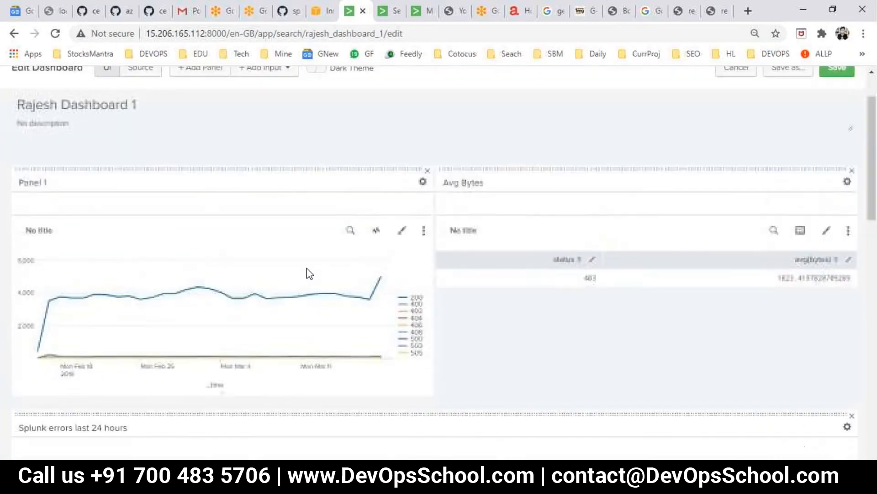
scroll(306, 270, "down", 5)
scroll(439, 263, "down", 5)
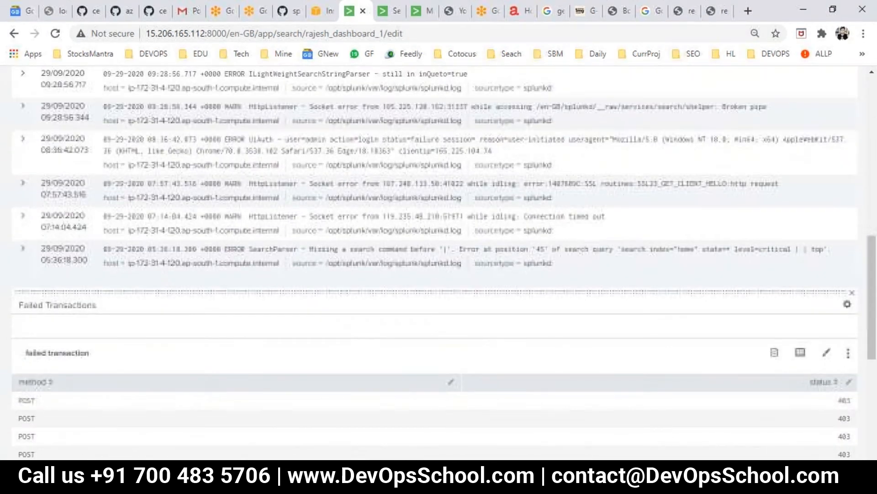
left_click(96, 240)
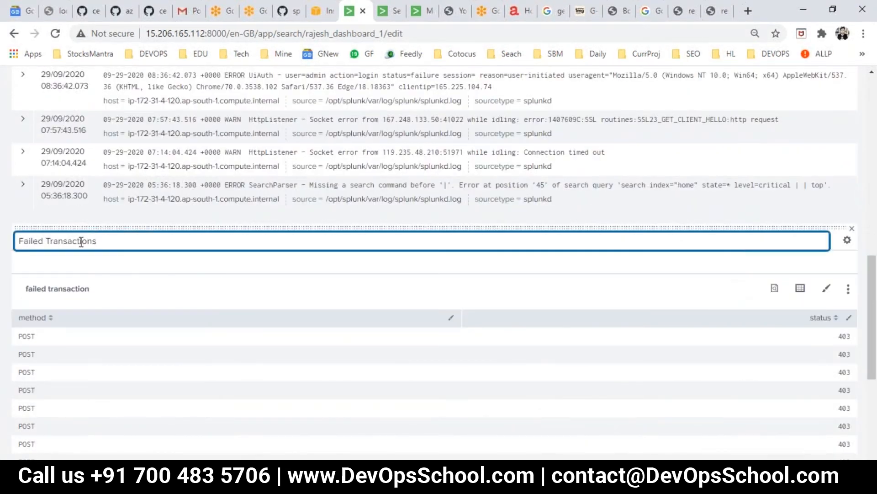
left_click_drag(86, 227, 581, 209)
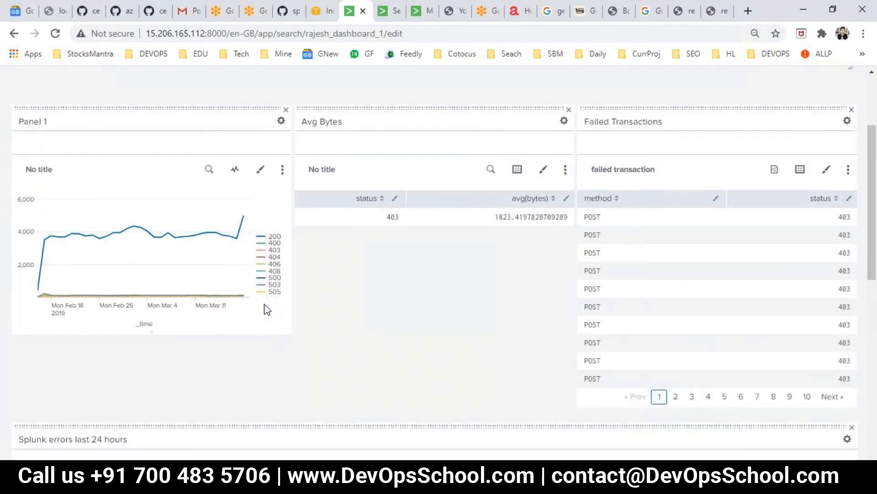
Move the 15,117 count panel next to Panel 1
scroll(268, 308, "down", 14)
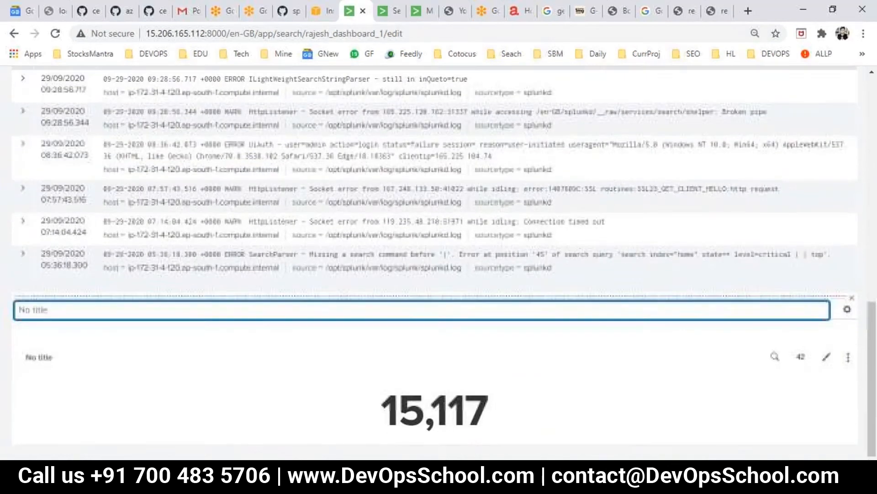
scroll(258, 345, "up", 15)
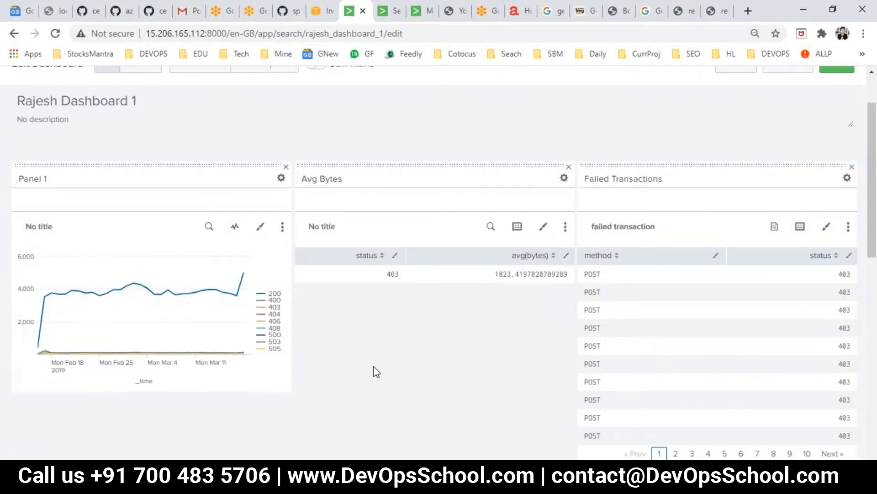
scroll(374, 366, "down", 14)
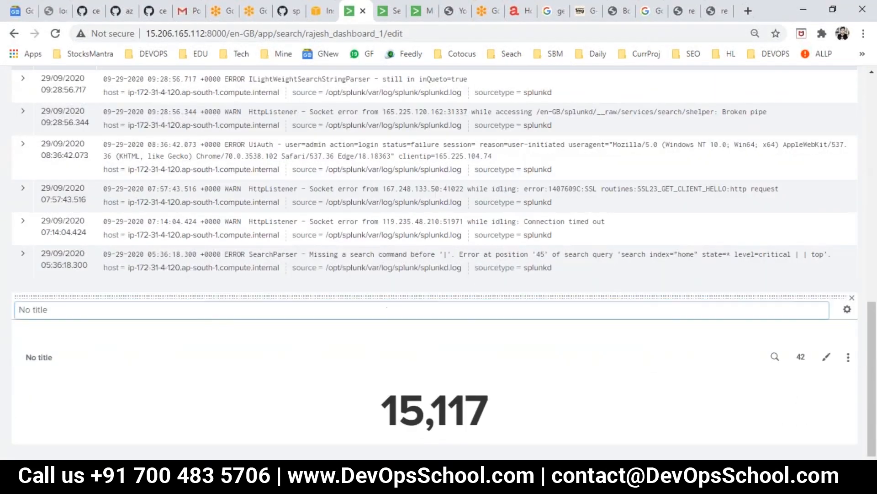
left_click_drag(329, 296, 331, 120)
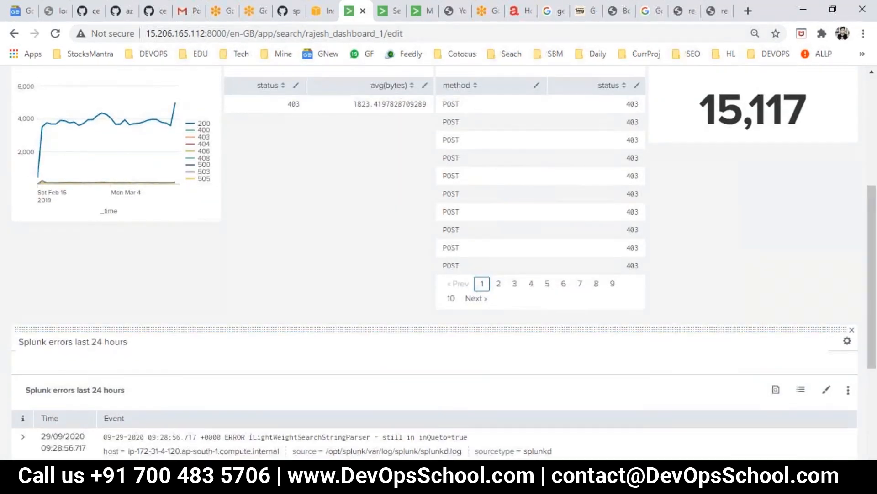
scroll(731, 287, "up", 4)
left_click_drag(717, 185, 393, 320)
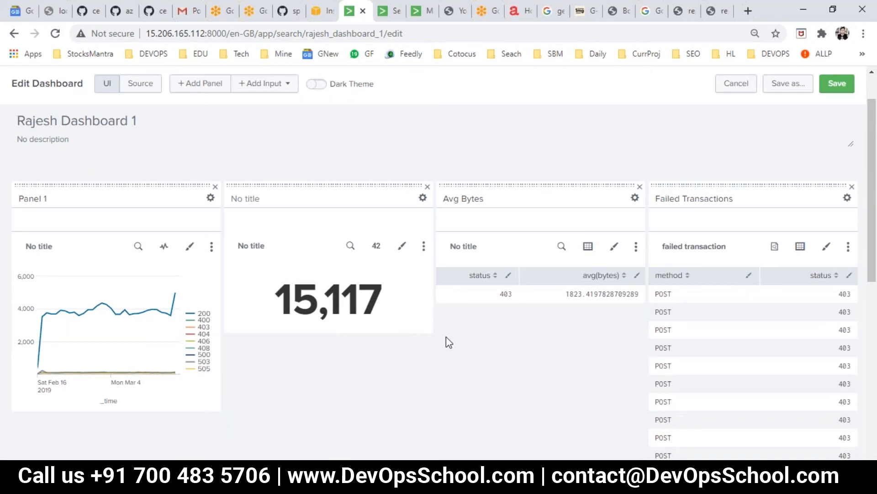
Make Avg Bytes the third panel in the row and save the layout
scroll(474, 302, "down", 1)
scroll(509, 172, "down", 5)
scroll(509, 166, "up", 4)
left_click_drag(495, 121, 464, 241)
left_click(527, 133)
left_click_drag(521, 122, 235, 411)
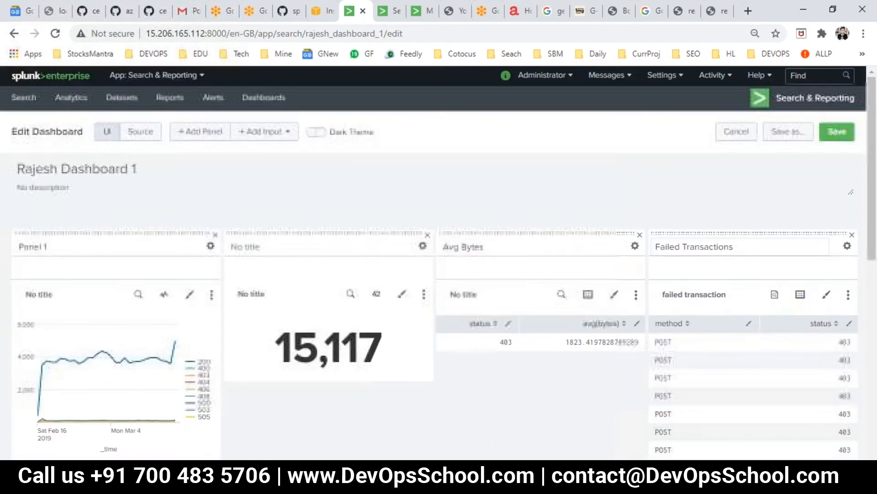
scroll(726, 300, "down", 8)
scroll(725, 300, "up", 10)
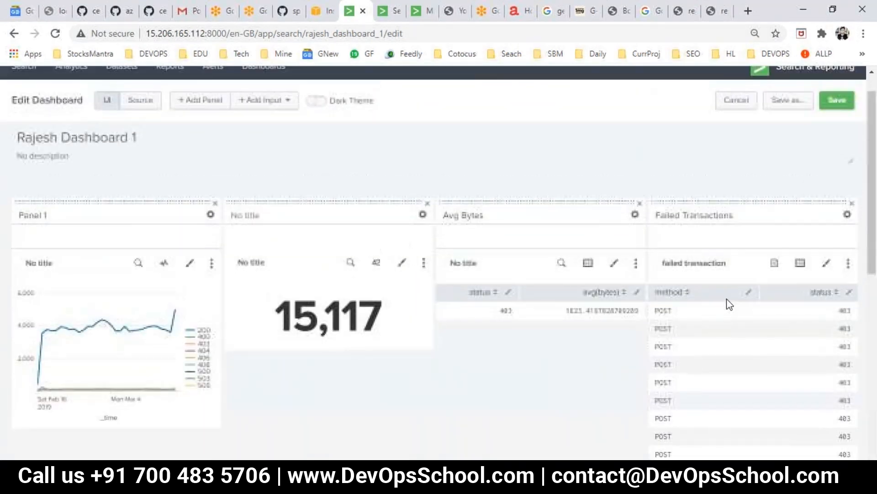
left_click(846, 132)
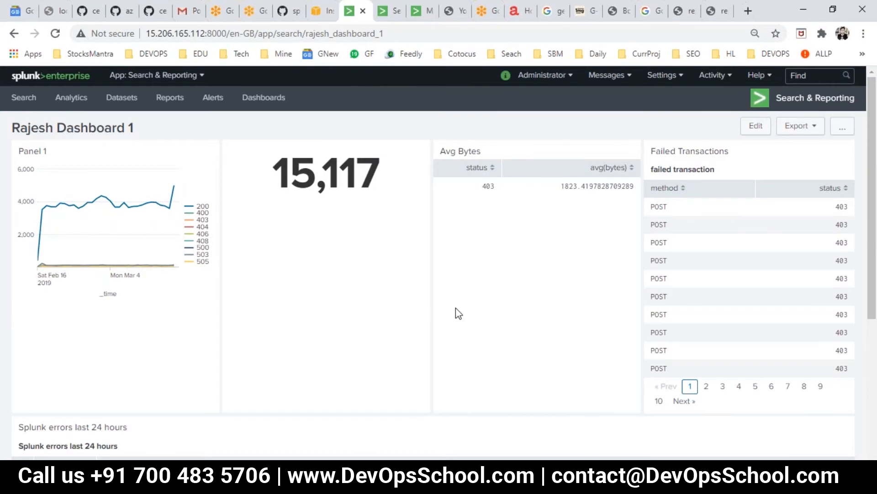
Cancel out of the dashboard's Edit Permissions, then go to the status!=200 search tab showing 15117
scroll(337, 311, "down", 4)
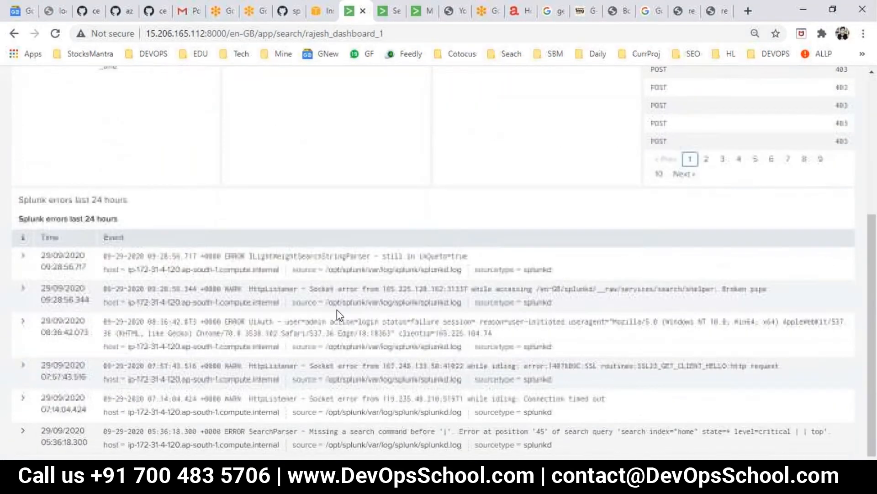
scroll(336, 310, "up", 4)
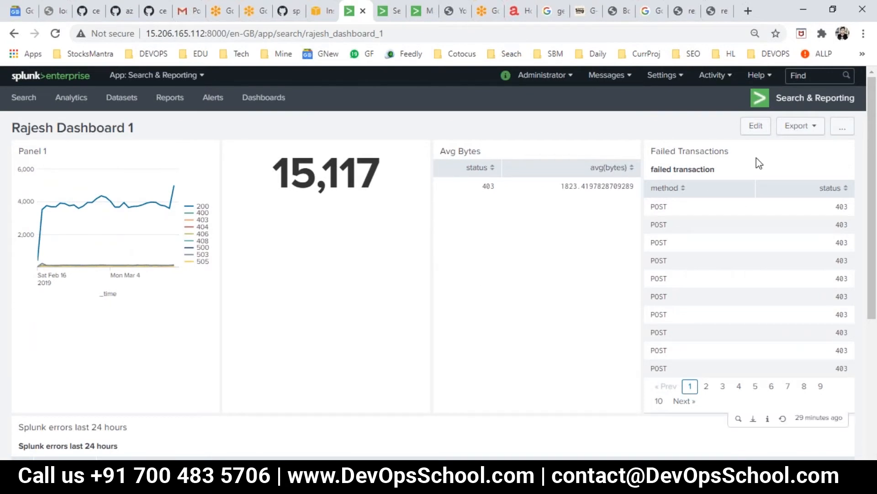
left_click(844, 128)
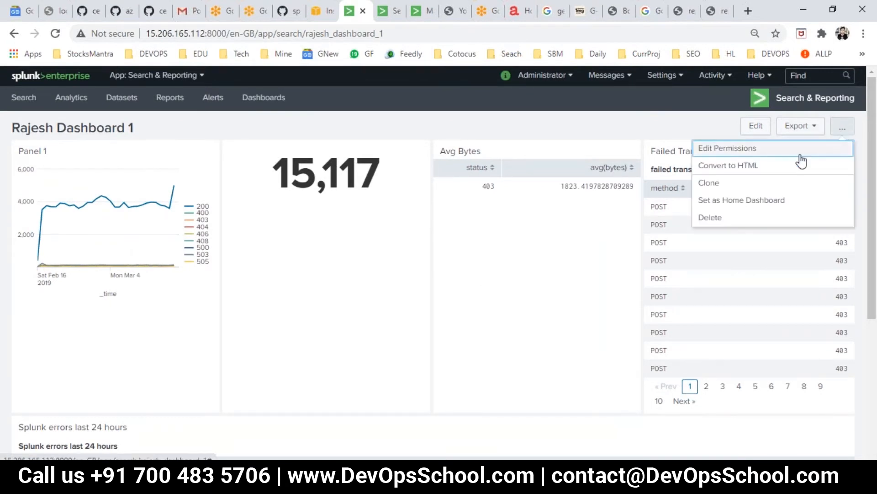
left_click(749, 157)
left_click(505, 397)
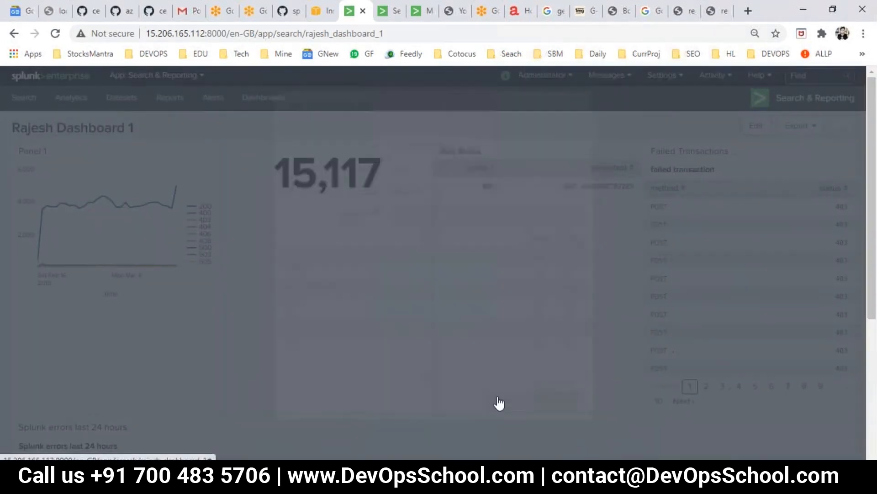
left_click(388, 11)
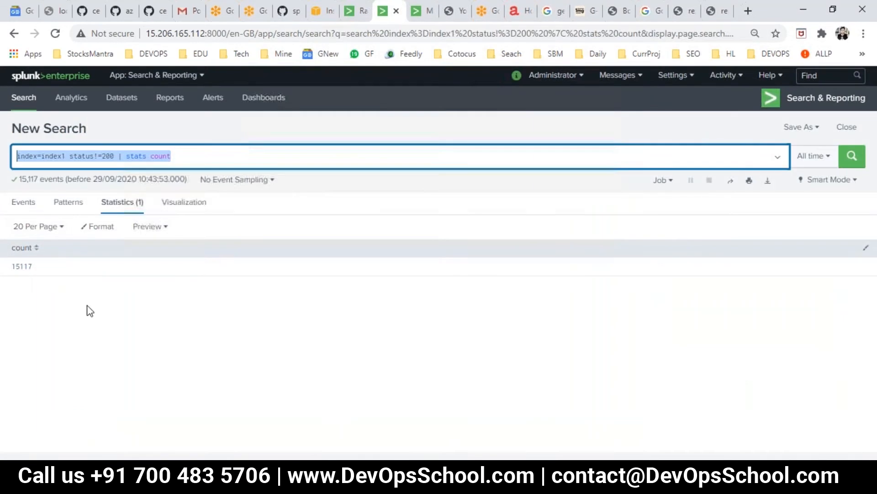
Run a new index=index1 search over All time
left_click(20, 103)
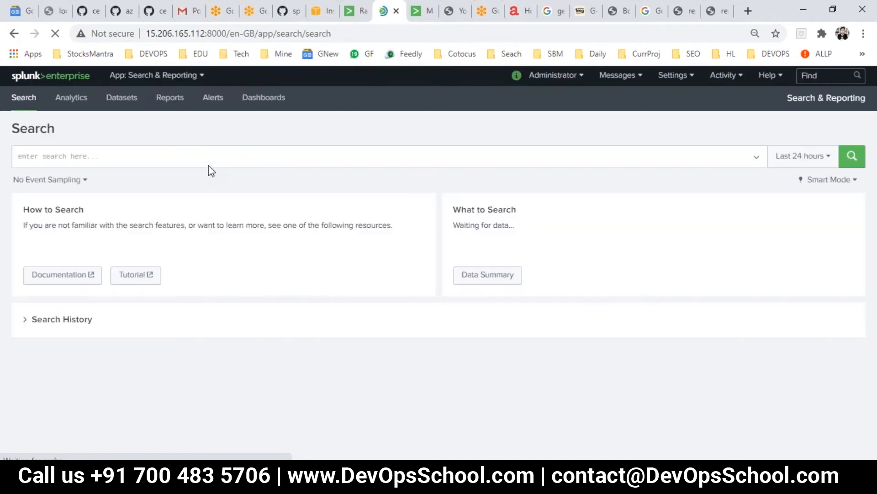
left_click(197, 157)
type("index=index1")
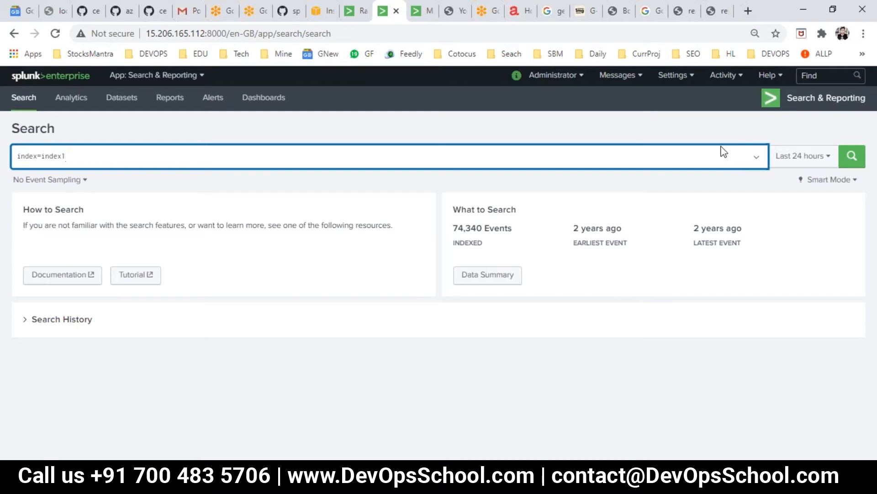
left_click(803, 156)
left_click(770, 219)
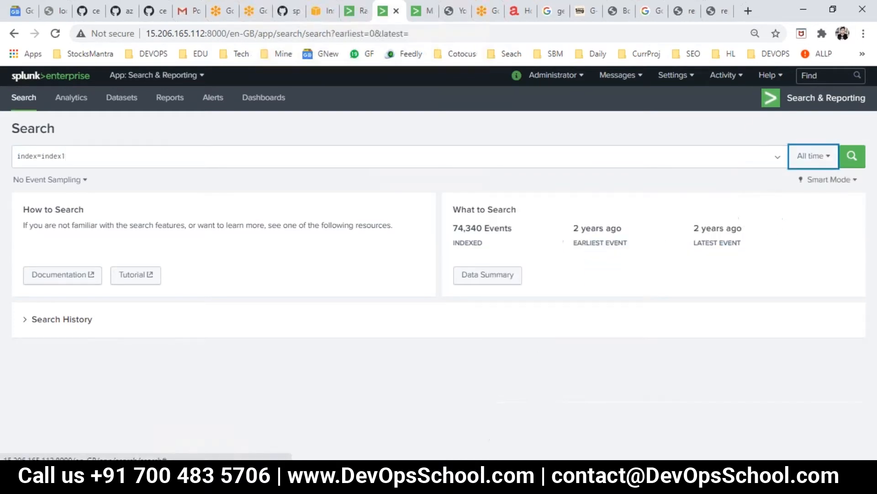
key("Return")
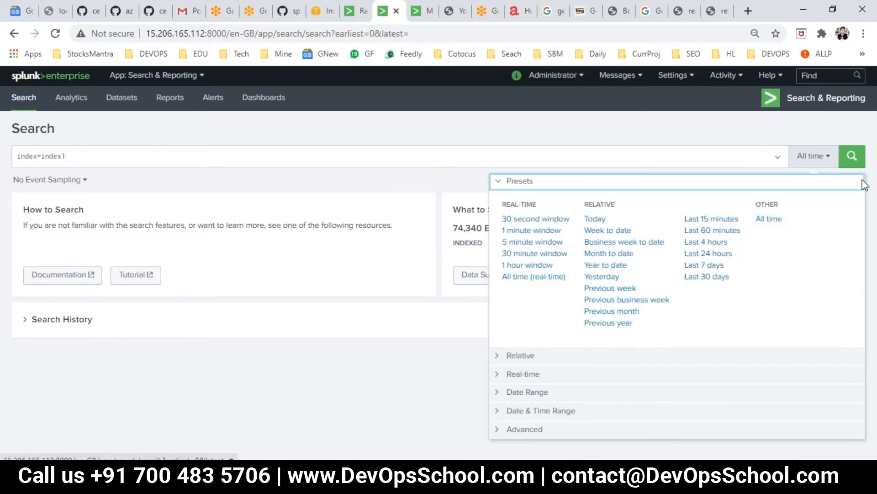
left_click(852, 156)
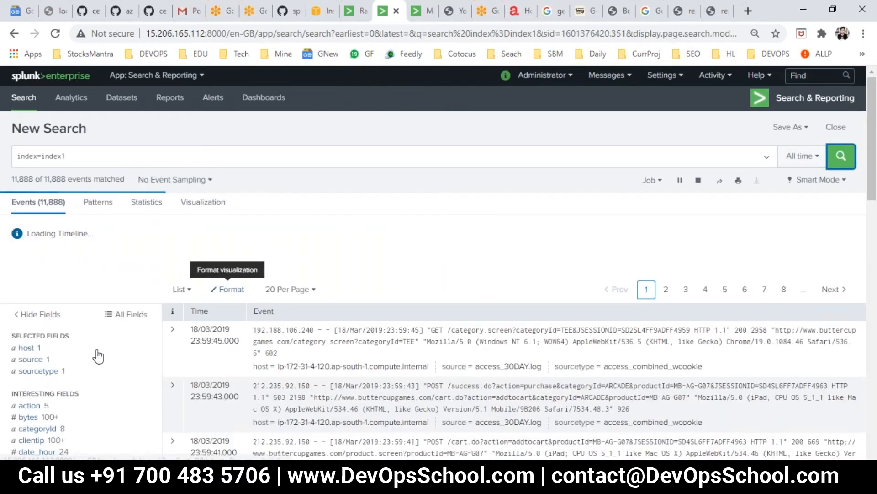
Chart the top productId values over time from the field sidebar
scroll(70, 414, "down", 4)
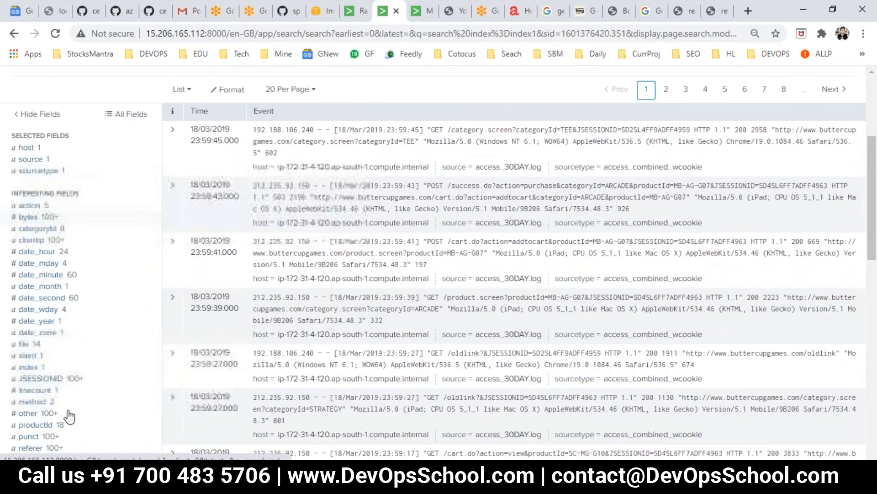
scroll(69, 416, "down", 3)
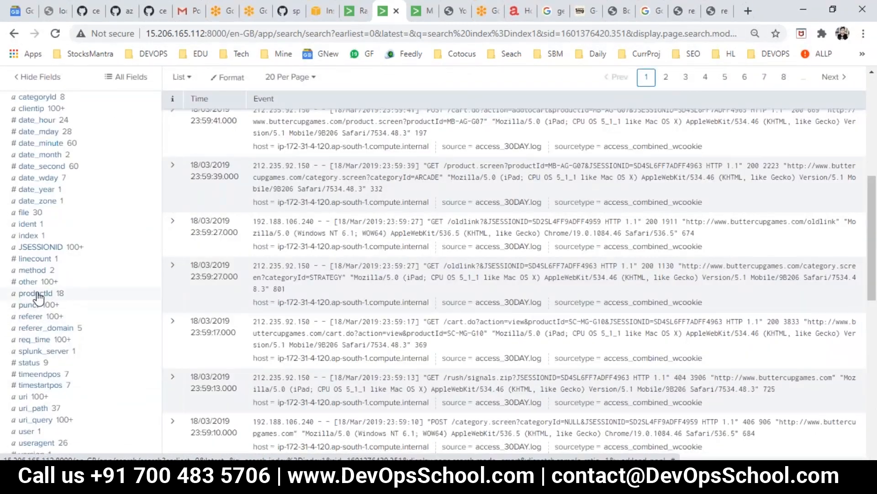
left_click(35, 294)
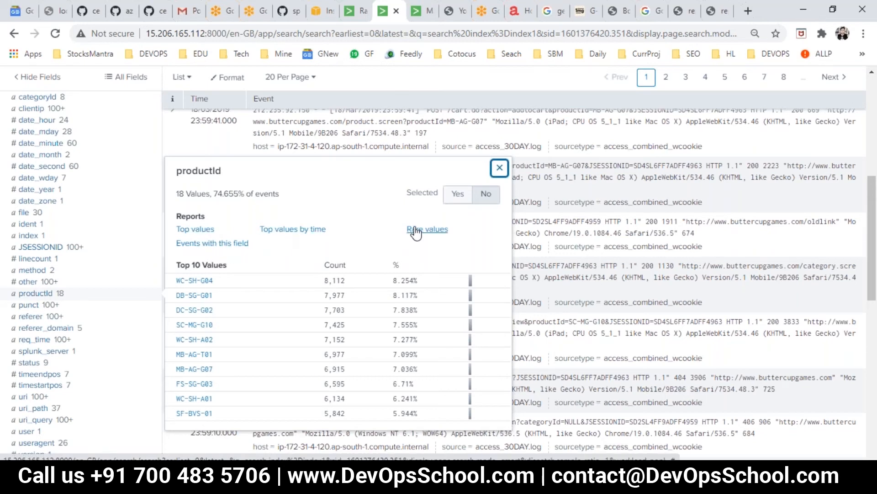
left_click(292, 229)
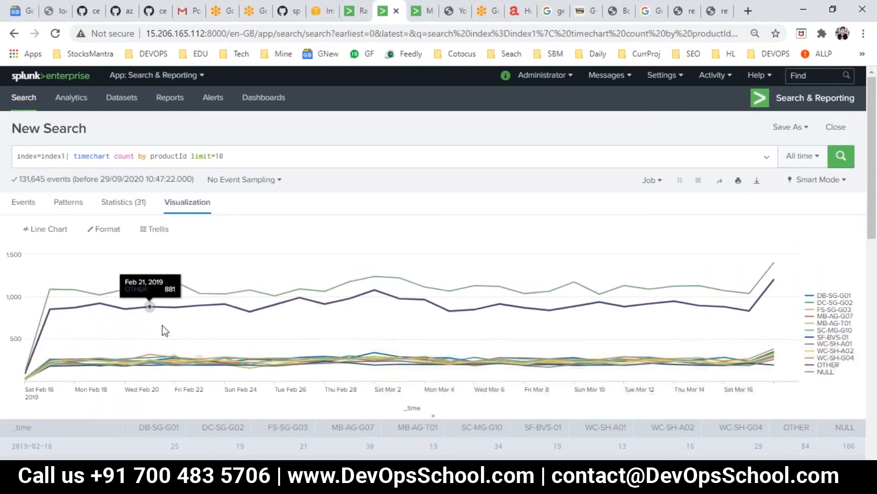
Make the productId chart a Column Chart, save it as a panel on existing Dashboard 1, and view it
left_click(39, 231)
left_click(123, 320)
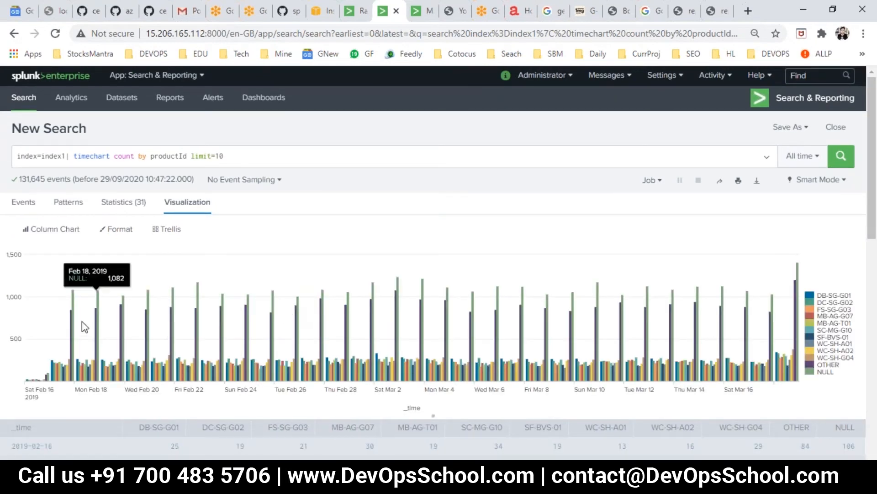
left_click(789, 128)
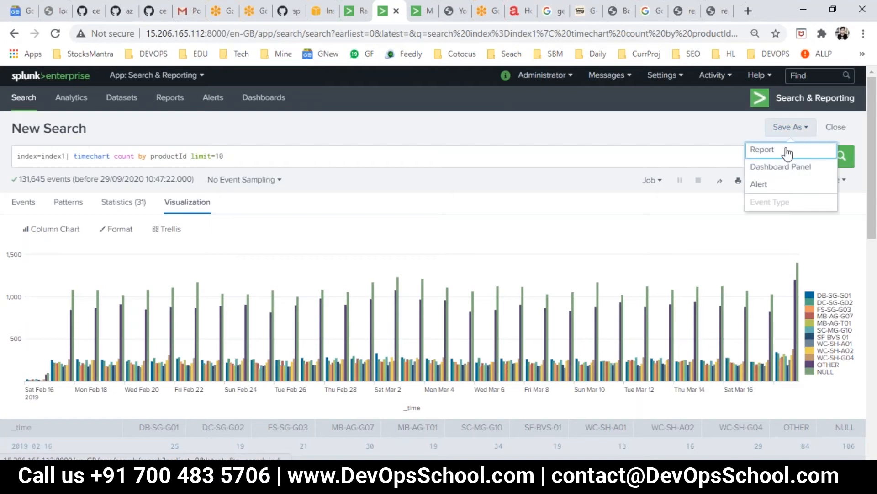
left_click(776, 167)
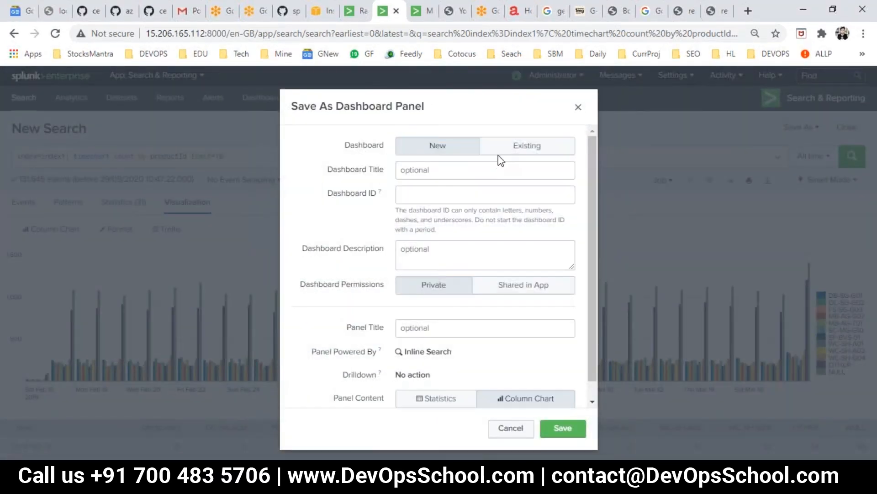
left_click(499, 154)
left_click(454, 173)
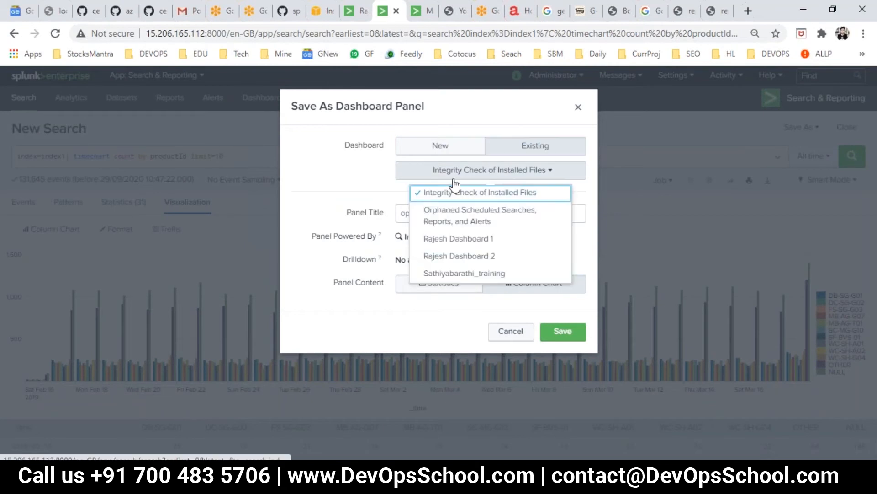
left_click(454, 240)
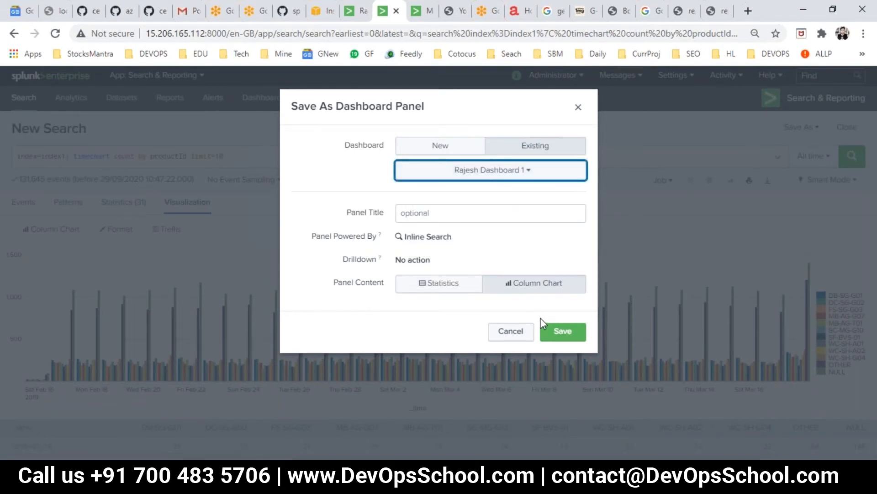
left_click(562, 330)
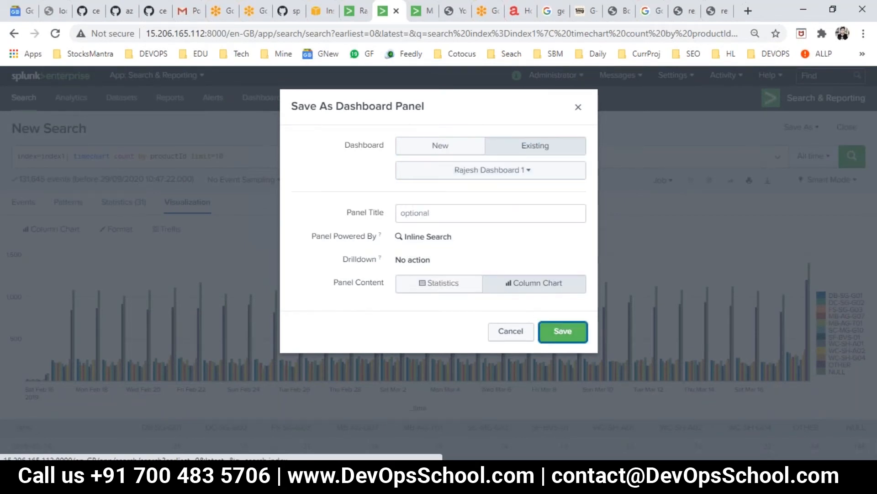
left_click(539, 200)
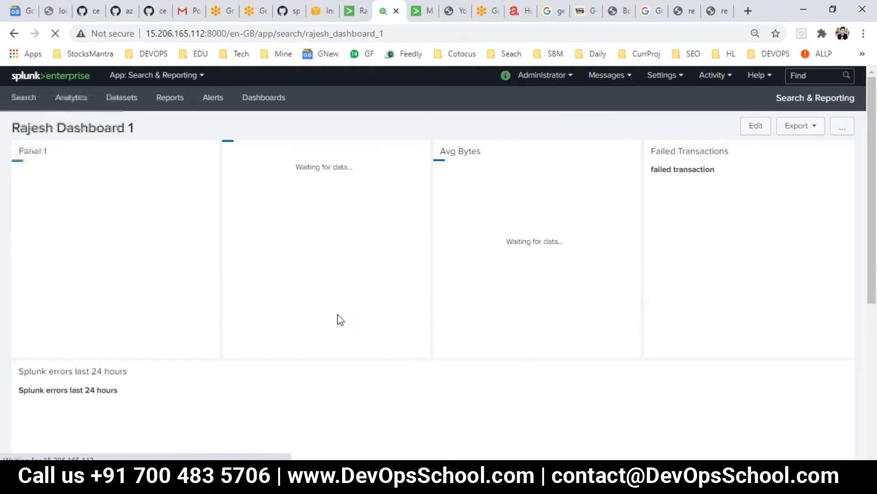
Scroll through Rajesh Dashboard 1 down to the productId column chart, then return home
scroll(310, 310, "down", 2)
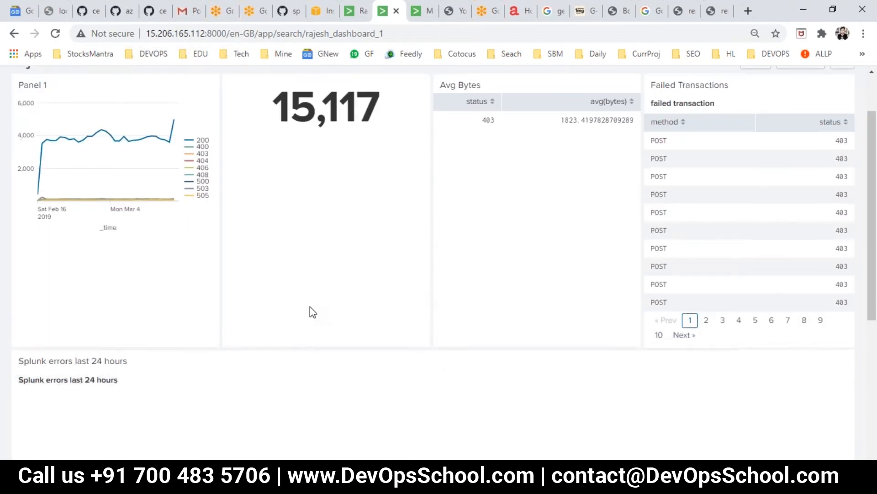
scroll(309, 307, "down", 2)
scroll(310, 306, "up", 3)
scroll(310, 307, "down", 6)
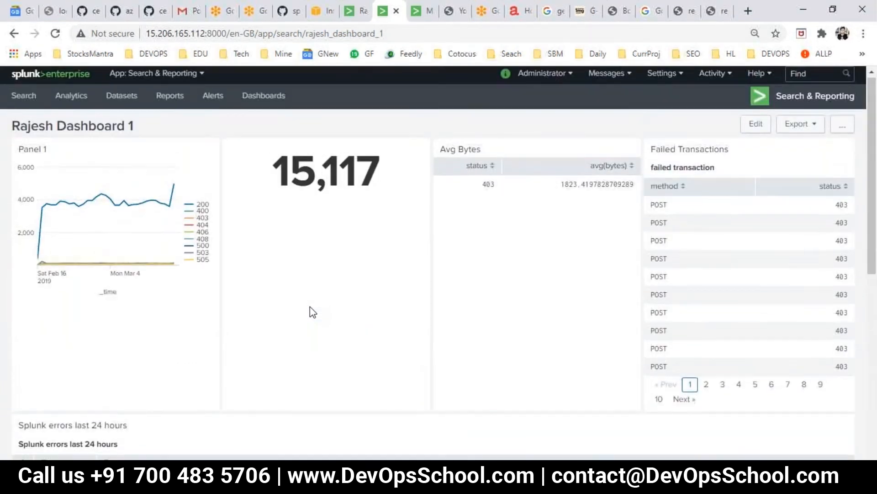
scroll(310, 307, "up", 5)
scroll(310, 307, "down", 6)
scroll(309, 306, "up", 6)
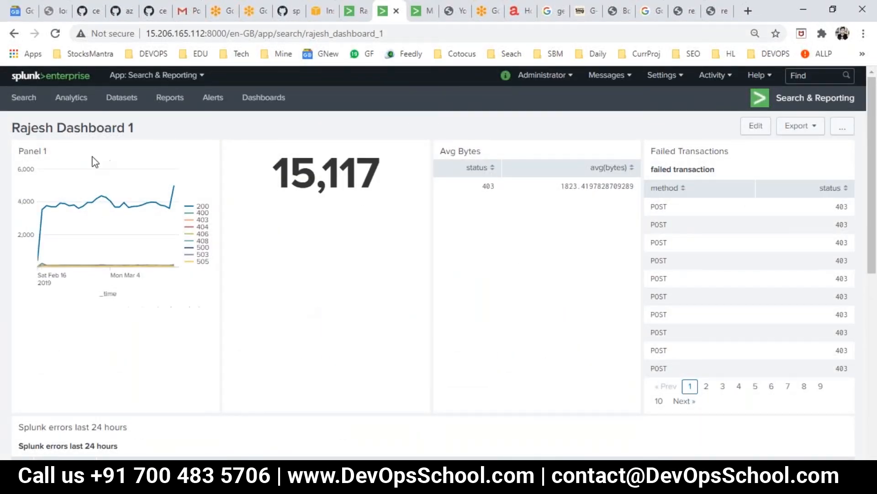
left_click(16, 83)
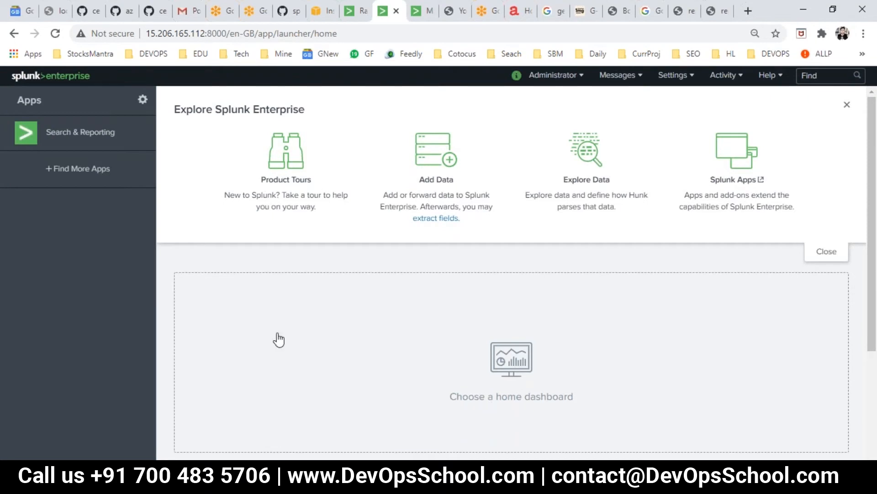
Open the home dashboard chooser and pick Rajesh Dashboard 1 after filtering with 'raj'
scroll(388, 241, "down", 3)
scroll(488, 269, "up", 3)
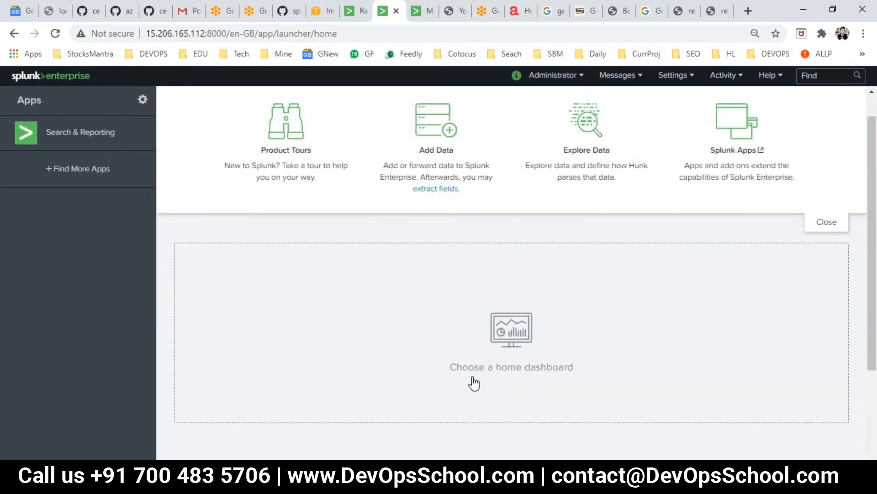
left_click(519, 341)
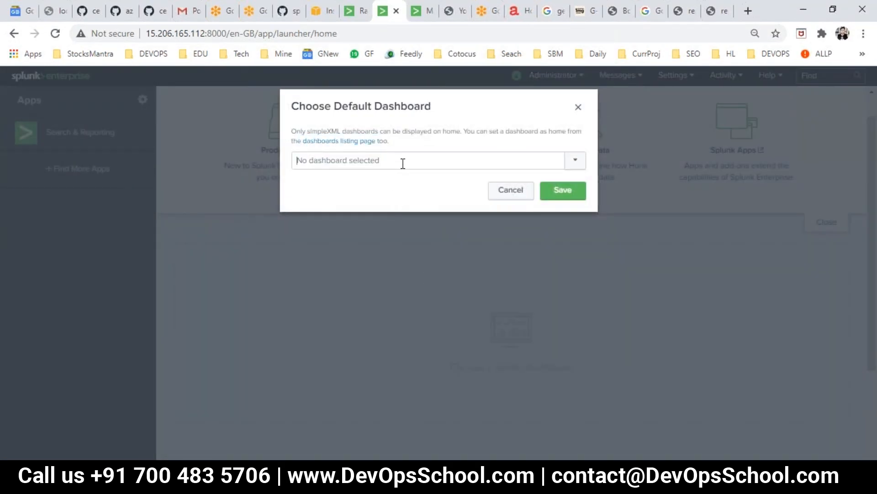
left_click(403, 163)
left_click(579, 161)
left_click(580, 161)
scroll(462, 347, "down", 2)
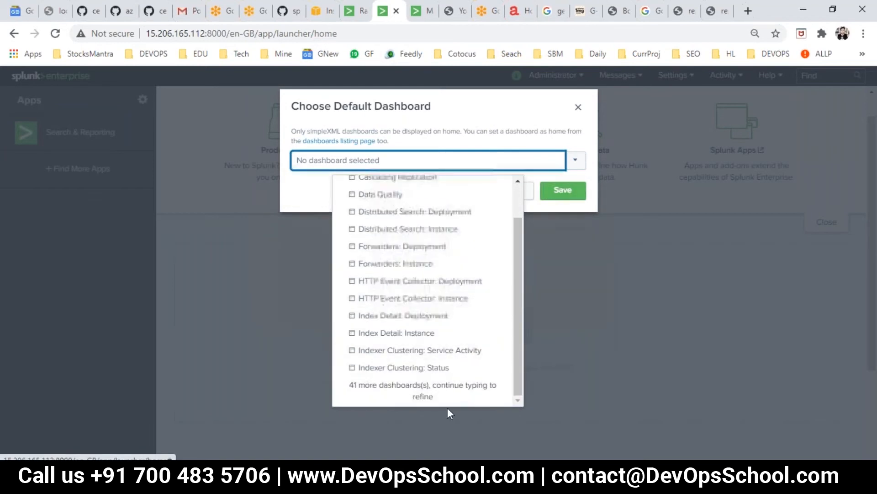
scroll(389, 329, "up", 2)
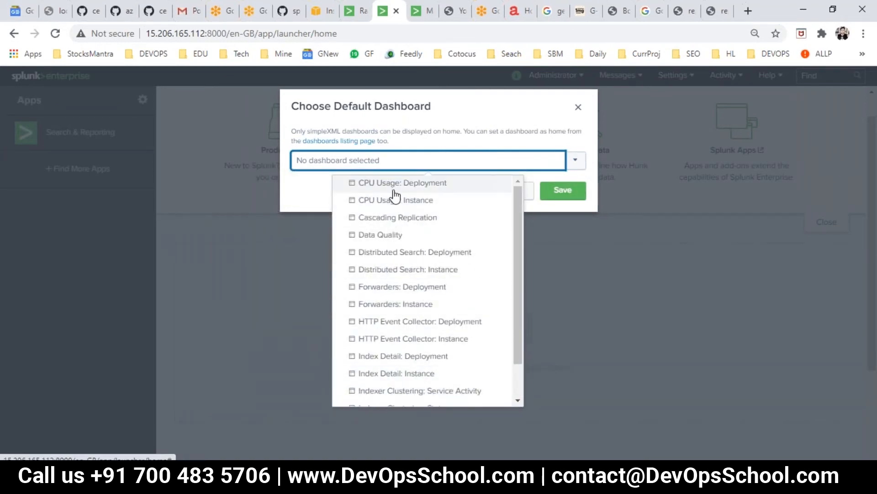
scroll(416, 368, "down", 2)
scroll(338, 256, "up", 1)
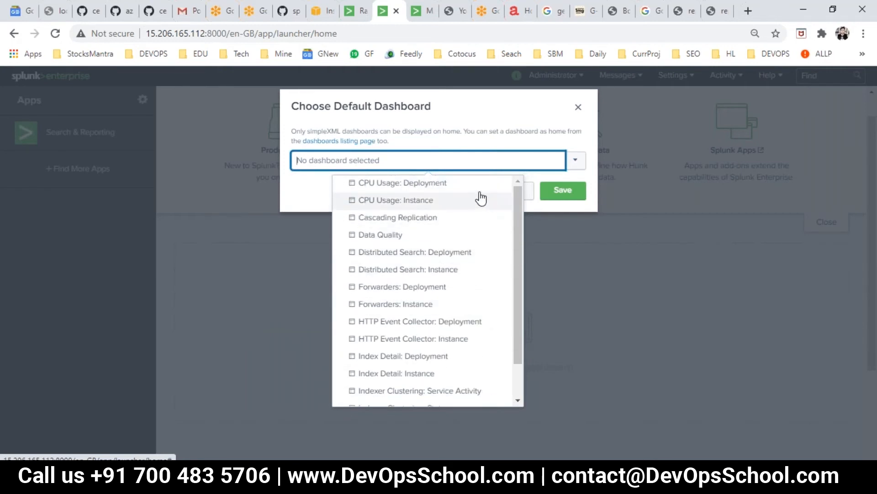
type("raj")
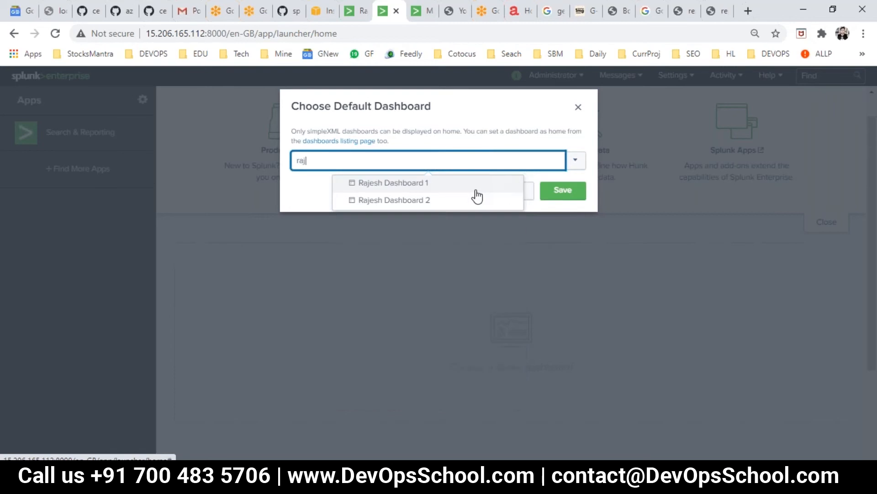
left_click(408, 184)
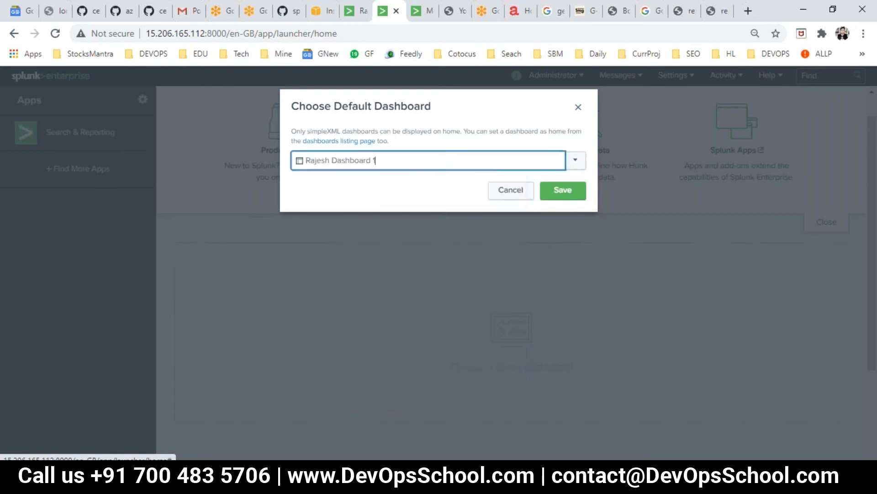
Re-select Rajesh Dashboard 1 from the 'raj'-filtered list and save it as home dashboard
left_click(554, 162)
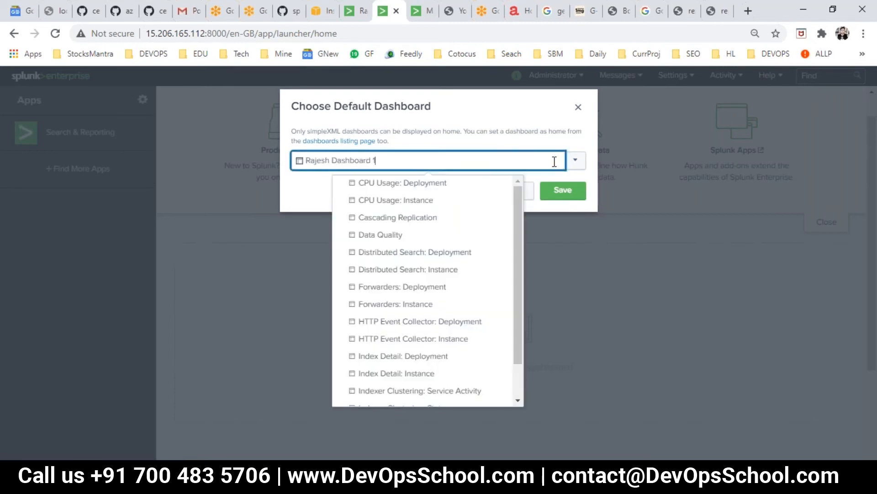
key("BackSpace")
left_click(577, 162)
left_click(578, 164)
scroll(452, 294, "down", 1)
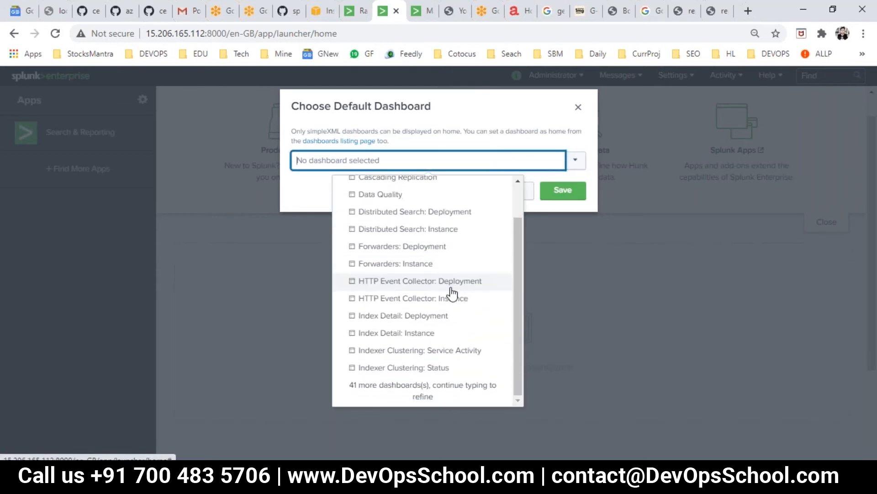
scroll(447, 284, "up", 1)
scroll(447, 284, "down", 1)
left_click(365, 160)
left_click(365, 160)
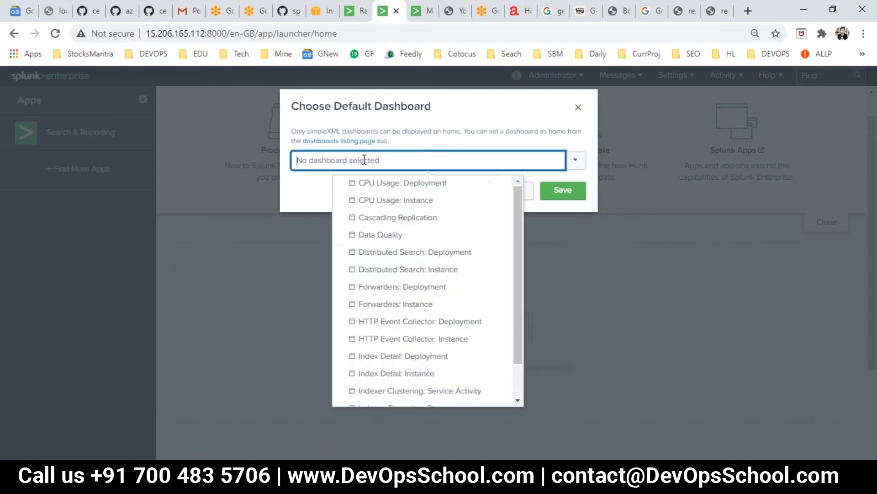
type("raj")
left_click(379, 183)
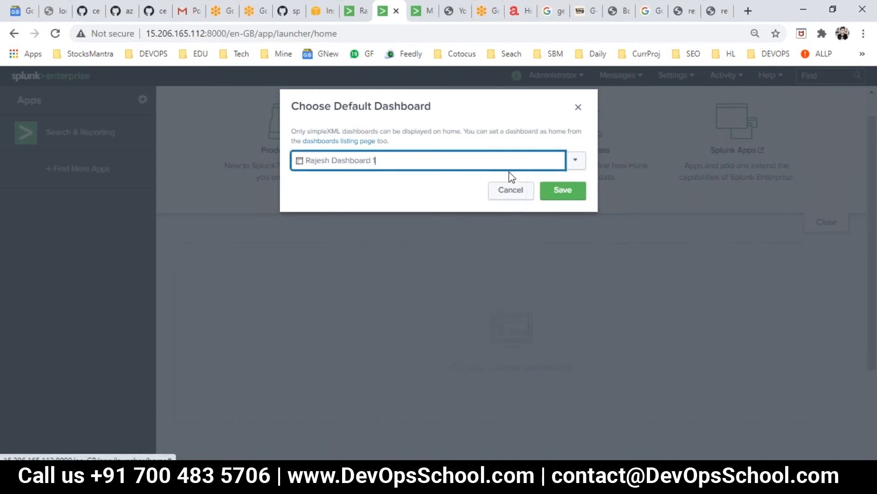
left_click(563, 192)
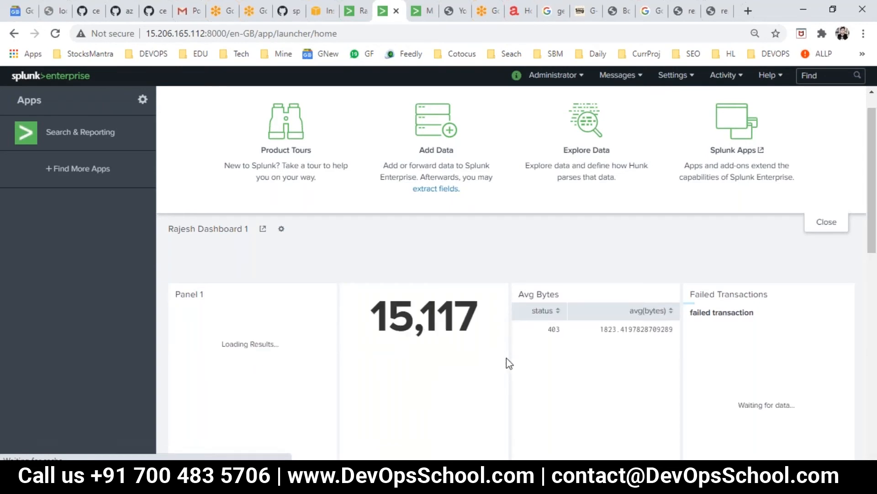
Look over the home dashboard panels, then open the Search & Reporting app
scroll(408, 355, "down", 1)
scroll(408, 354, "down", 7)
scroll(409, 355, "up", 6)
scroll(410, 358, "down", 5)
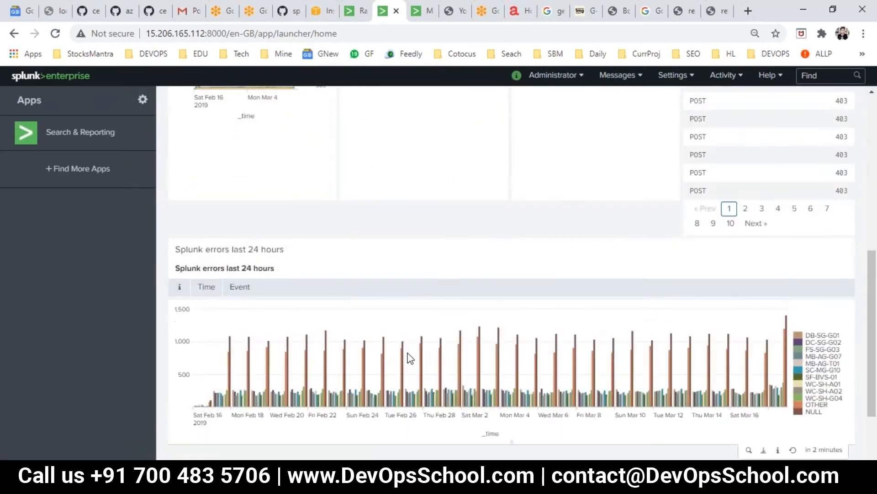
scroll(515, 272, "up", 8)
scroll(516, 272, "down", 4)
scroll(516, 271, "up", 4)
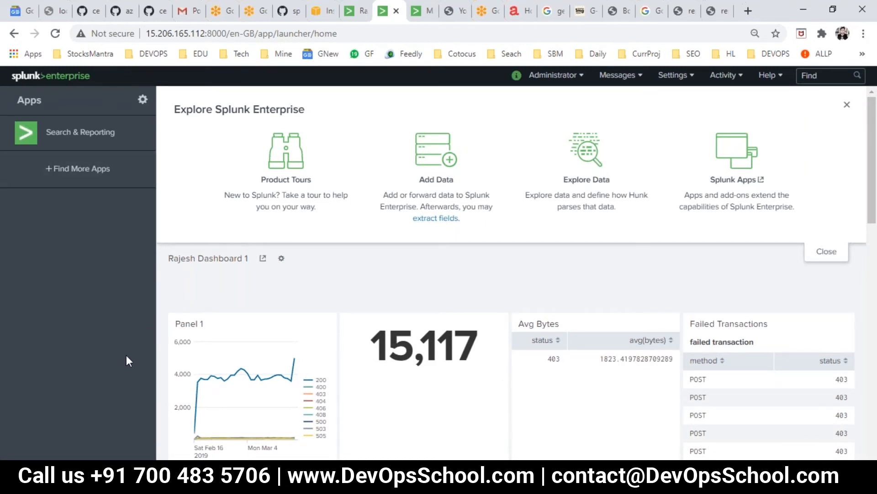
left_click(86, 138)
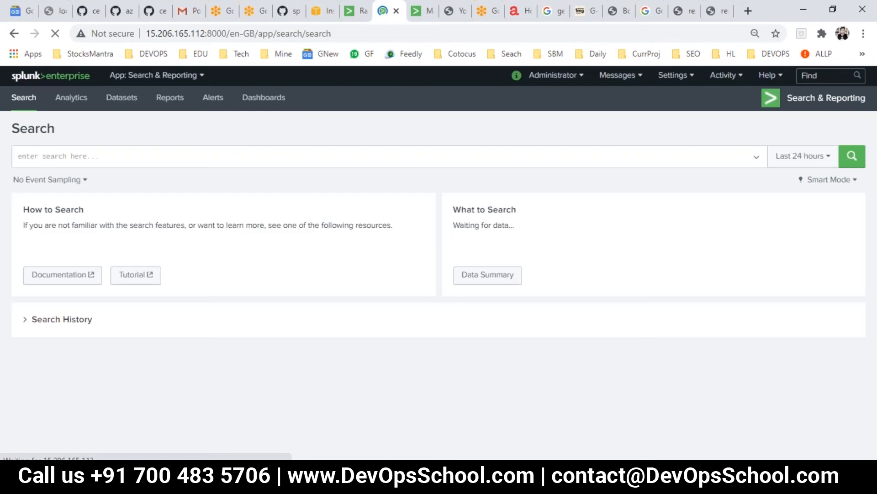
Open Rajesh Dashboard 1 from the Dashboards list
left_click(264, 99)
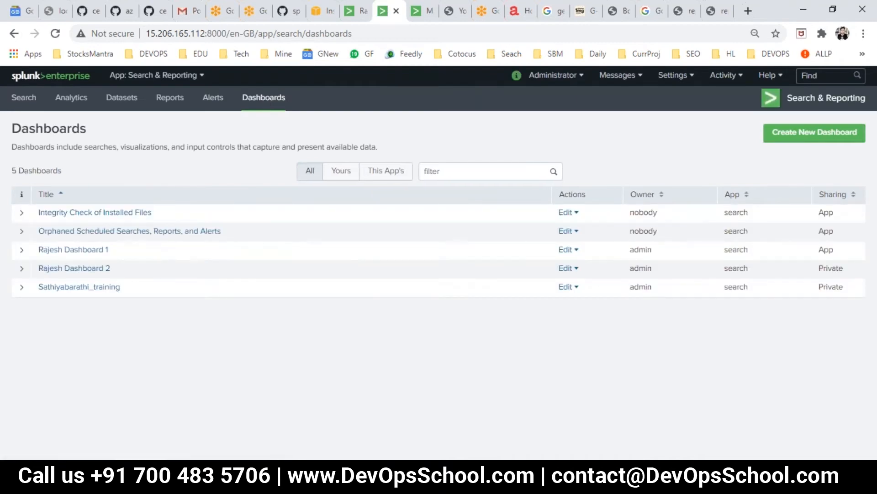
left_click(75, 250)
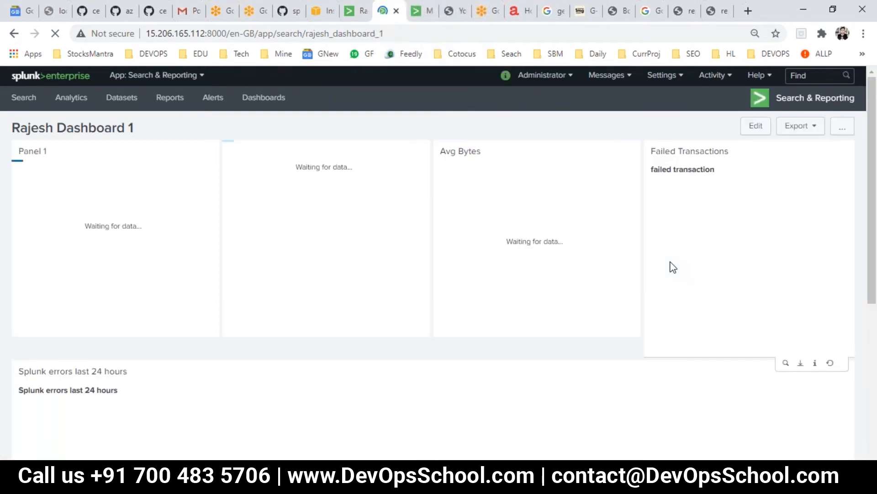
Convert the dashboard to HTML as a new dashboard, Rajesh Dashboard 1 HTML
left_click(842, 127)
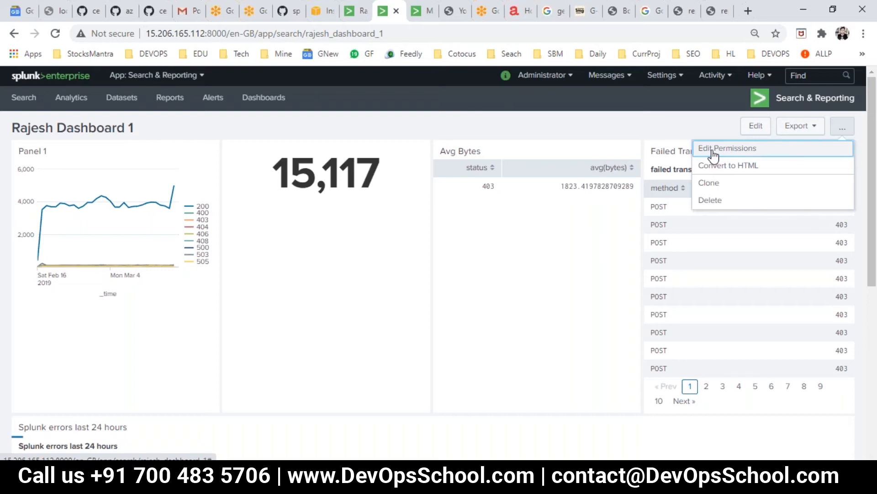
left_click(721, 170)
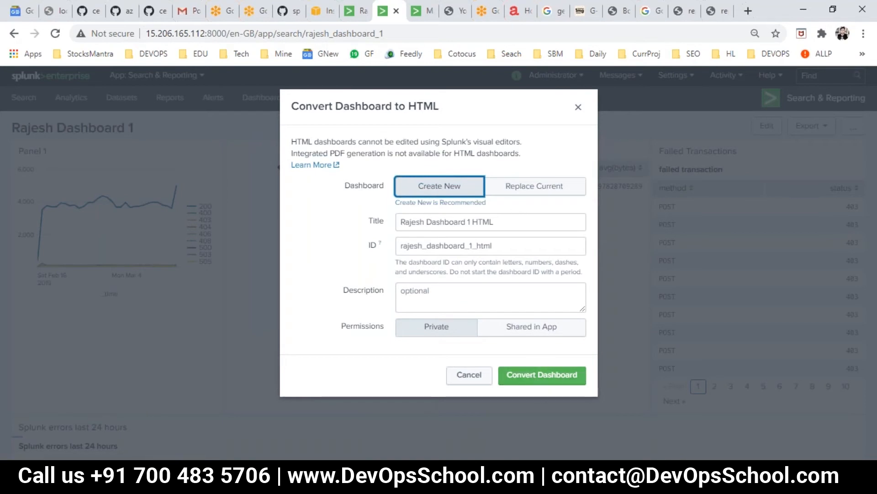
left_click(533, 378)
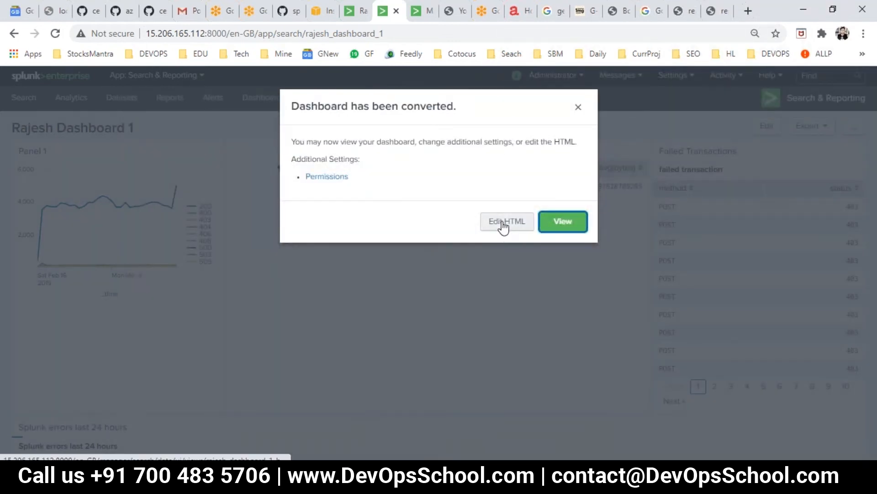
Open Edit HTML for rajesh_dashboard_1_html and scroll into its generated HTML source
left_click(504, 223)
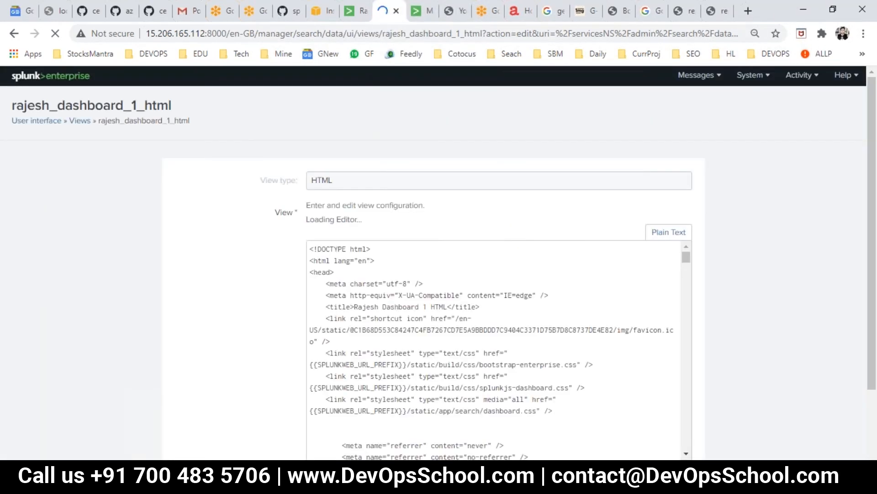
scroll(401, 308, "down", 5)
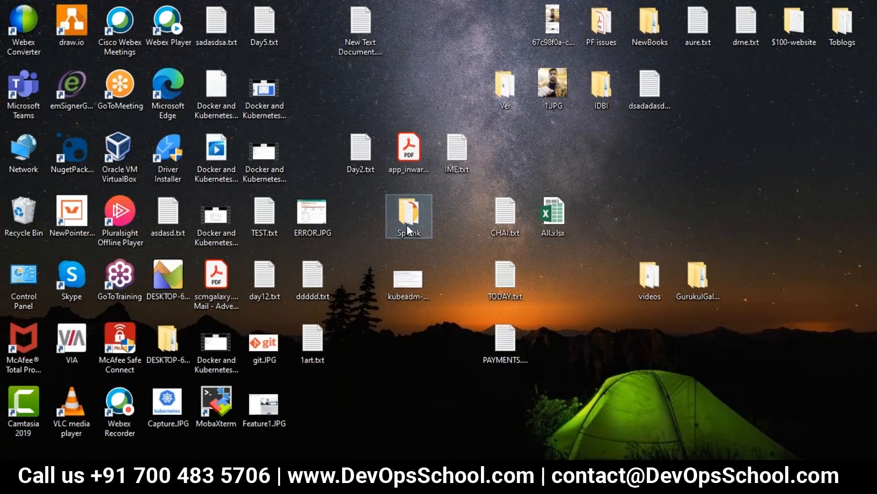
Create a new text document in the Splunk folder and rename it to fffff.html
double_click(407, 224)
right_click(295, 268)
mouse_move(328, 242)
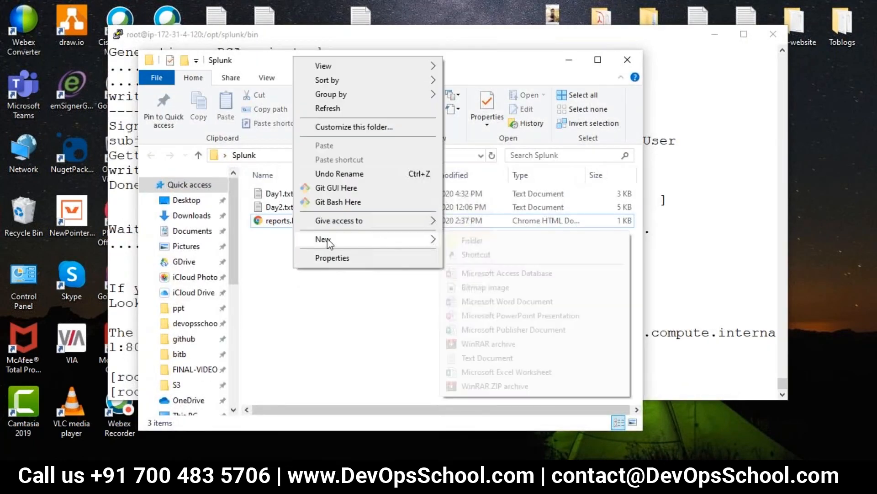
left_click(466, 360)
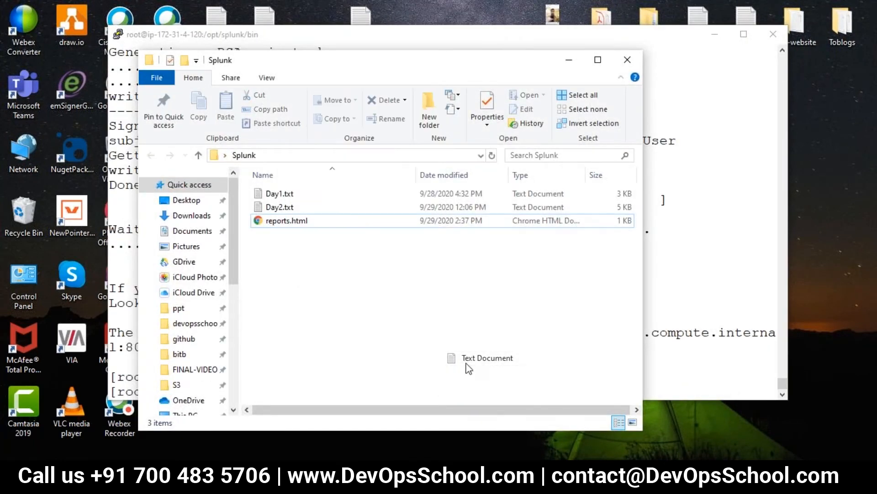
type("fffff.txt")
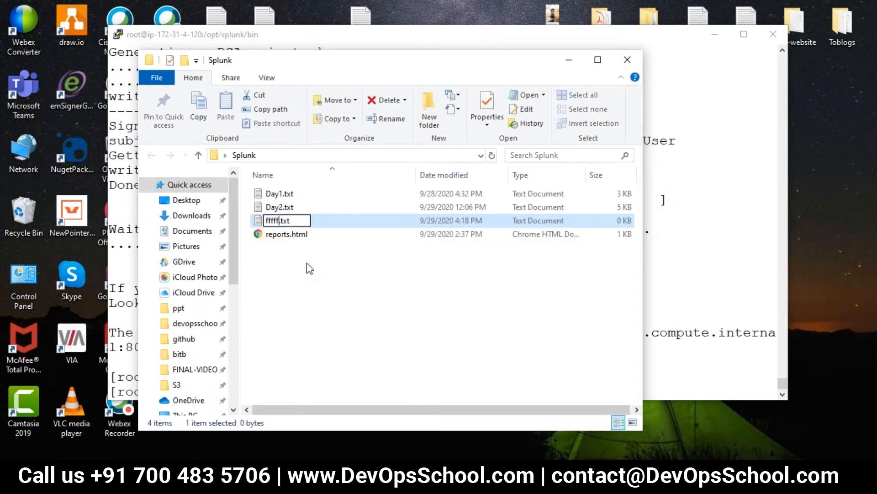
left_click_drag(297, 223, 280, 219)
type("j")
type("html")
key("Return")
left_click(497, 244)
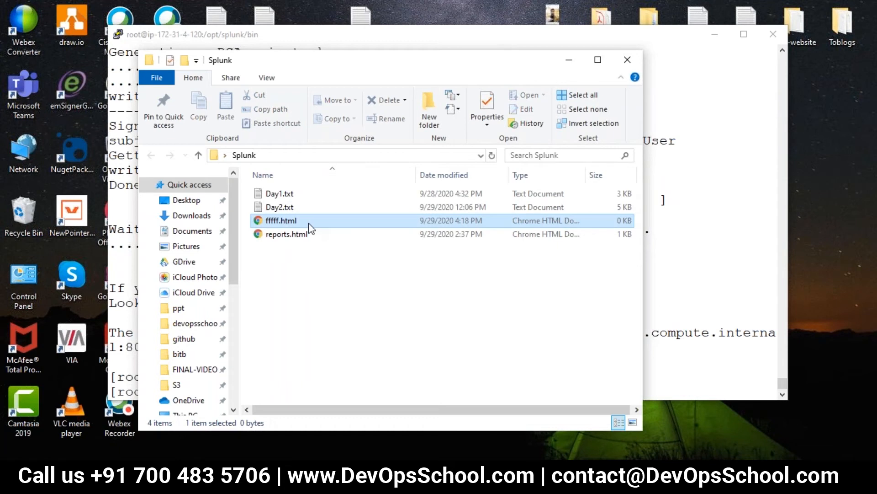
Save the dashboard's HTML into fffff.html via Notepad++, then open the file in the browser
right_click(280, 220)
left_click(347, 187)
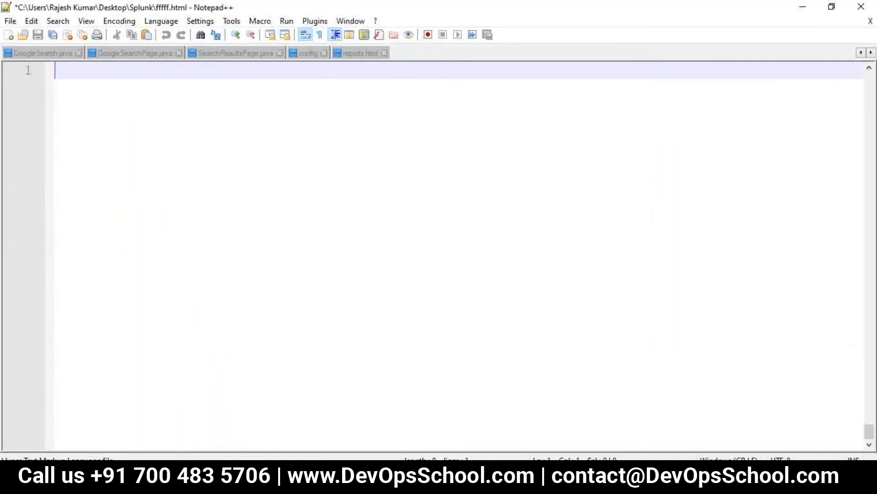
key("ctrl+s")
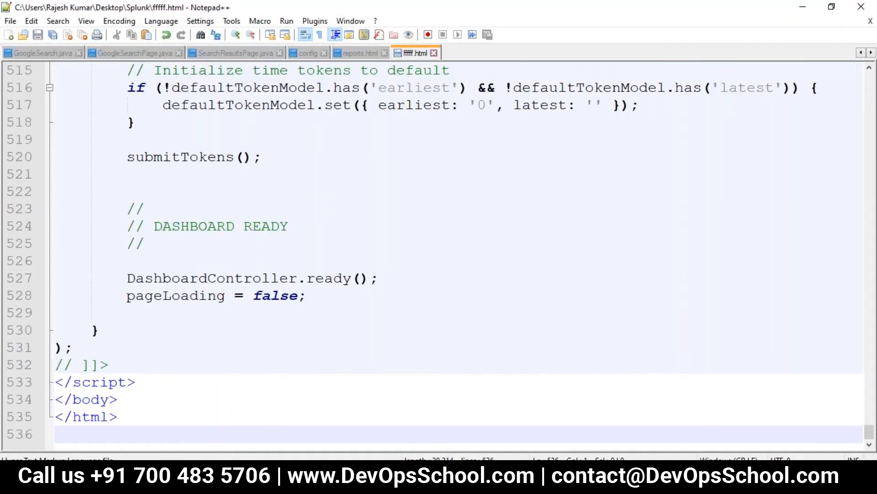
key("super+d")
double_click(399, 217)
double_click(266, 221)
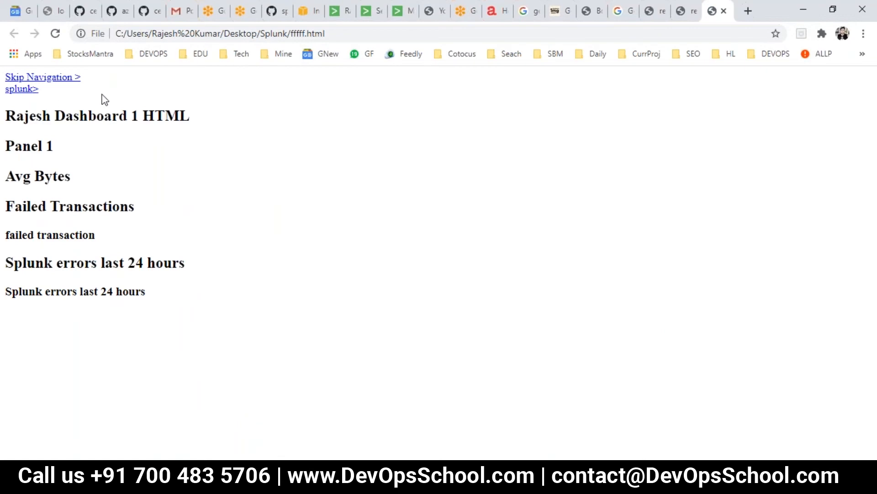
Adjust the page zoom on fffff.html in Chrome, then return to the Splunk folder window
scroll(122, 281, "up", 3)
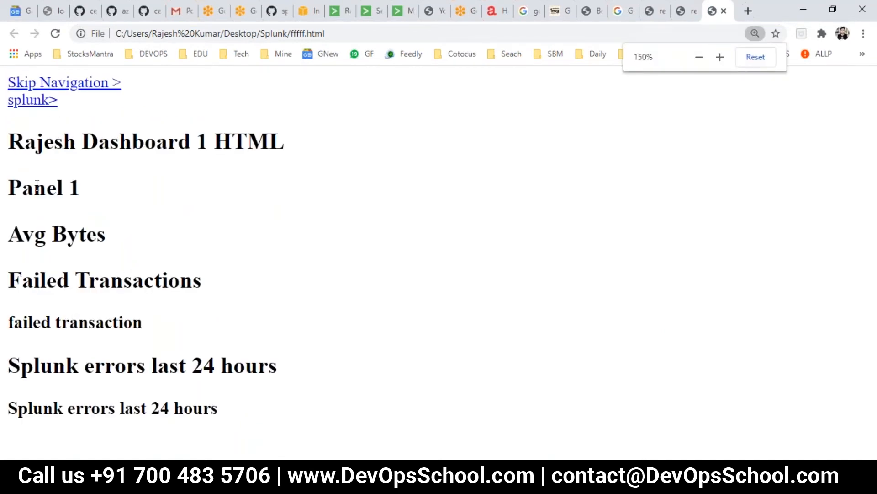
scroll(120, 247, "down", 1)
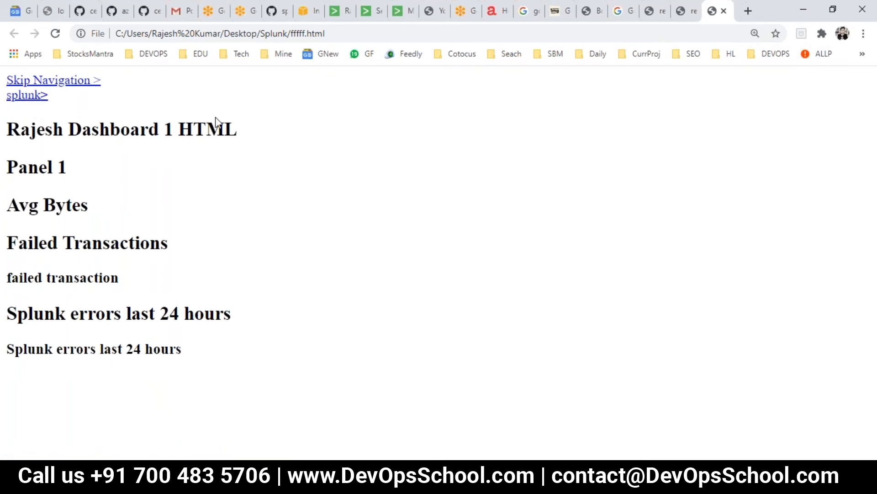
key("alt+Tab")
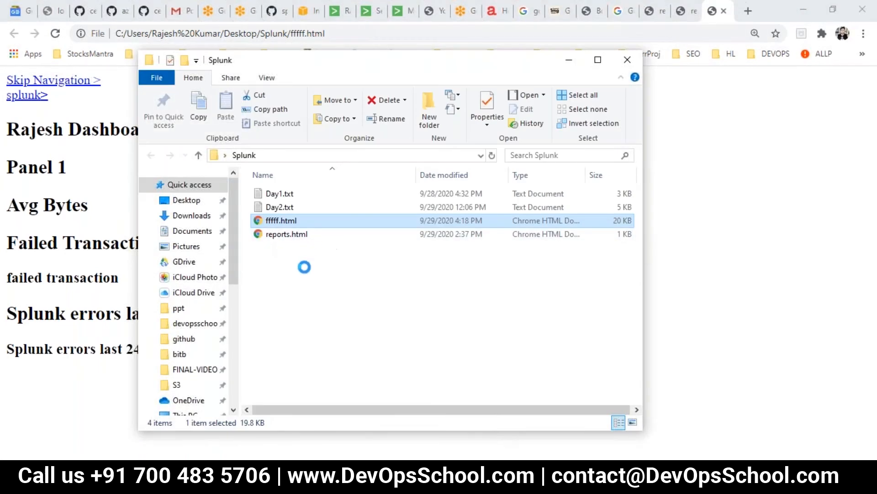
Reopen fffff.html in Notepad++ and scroll through its markup
left_click(298, 186)
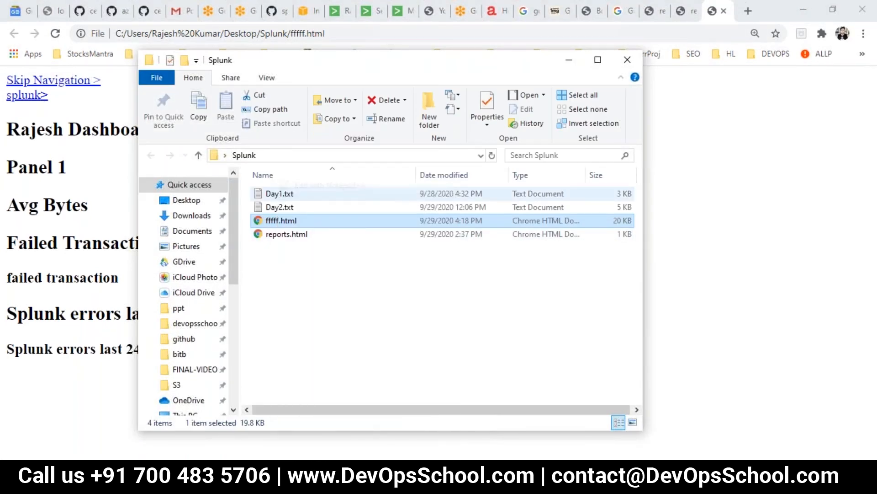
scroll(388, 221, "up", 10)
scroll(389, 222, "up", 20)
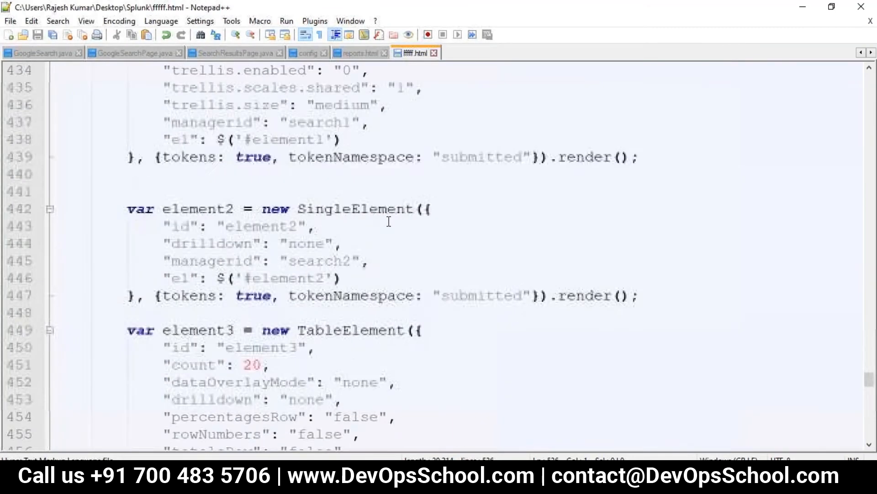
scroll(389, 221, "down", 8)
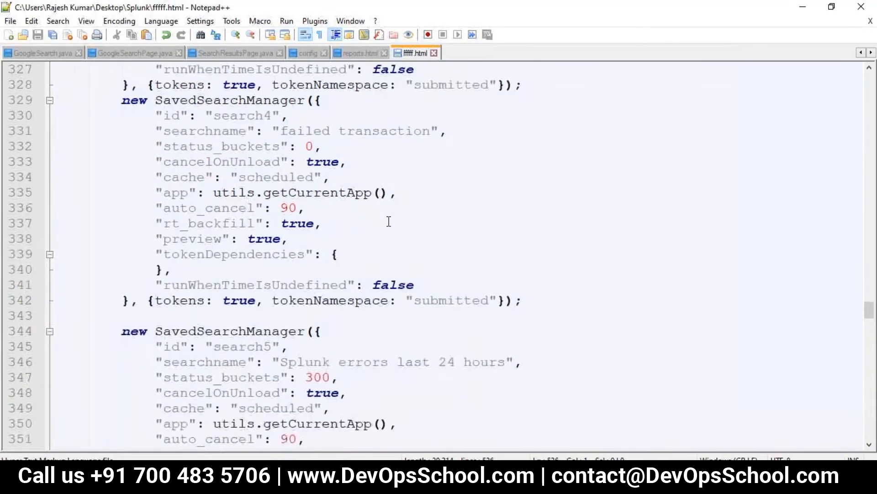
scroll(389, 221, "up", 8)
scroll(389, 221, "up", 20)
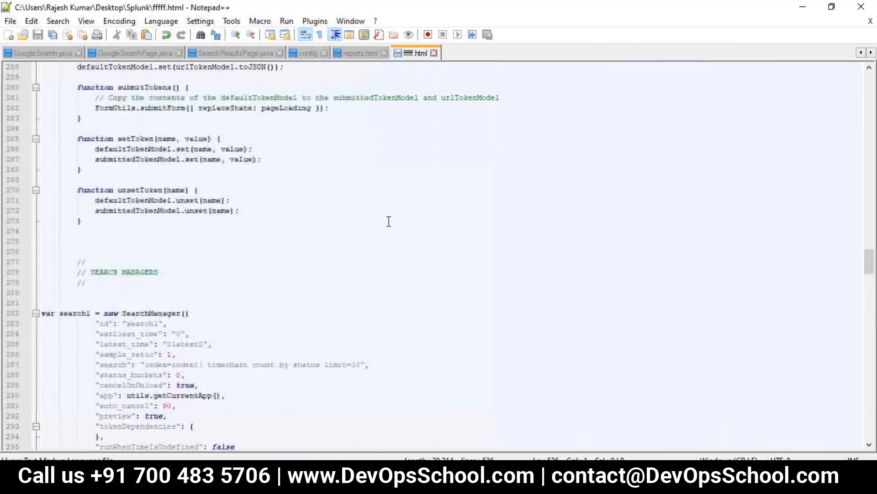
scroll(389, 221, "up", 15)
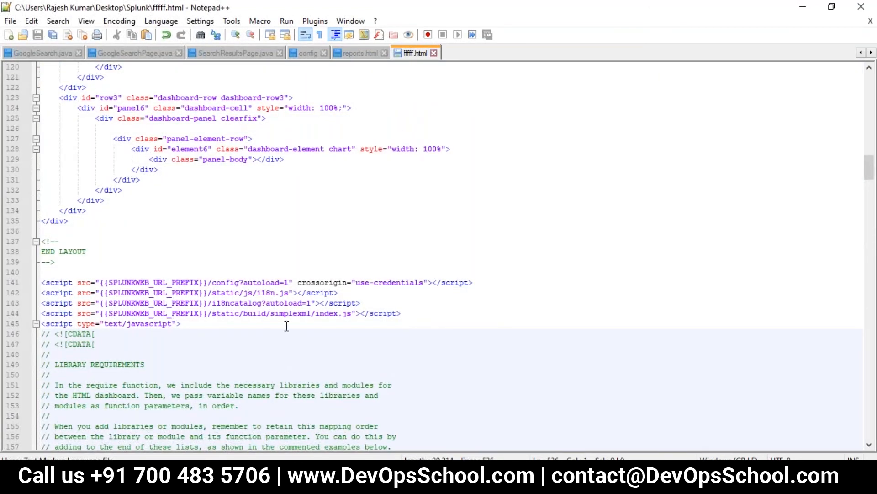
scroll(285, 330, "up", 12)
scroll(285, 330, "down", 13)
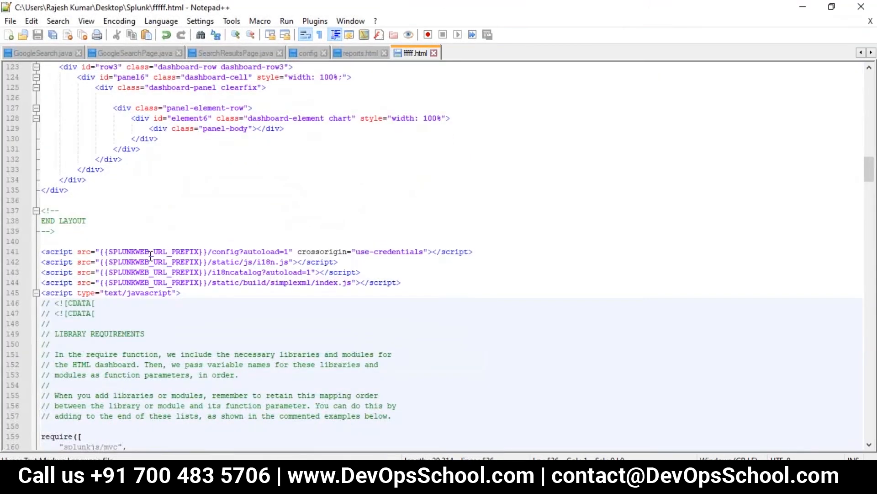
Highlight the SPLUNKWEB_URL_PREFIX occurrences on lines 141, 142 and 144
left_click(152, 252)
double_click(152, 252)
left_click(188, 318)
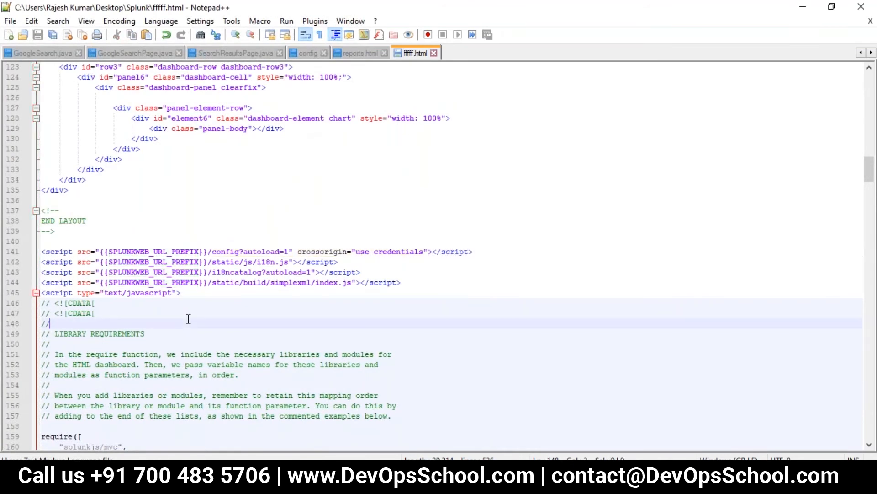
double_click(144, 250)
left_click(156, 293)
double_click(153, 261)
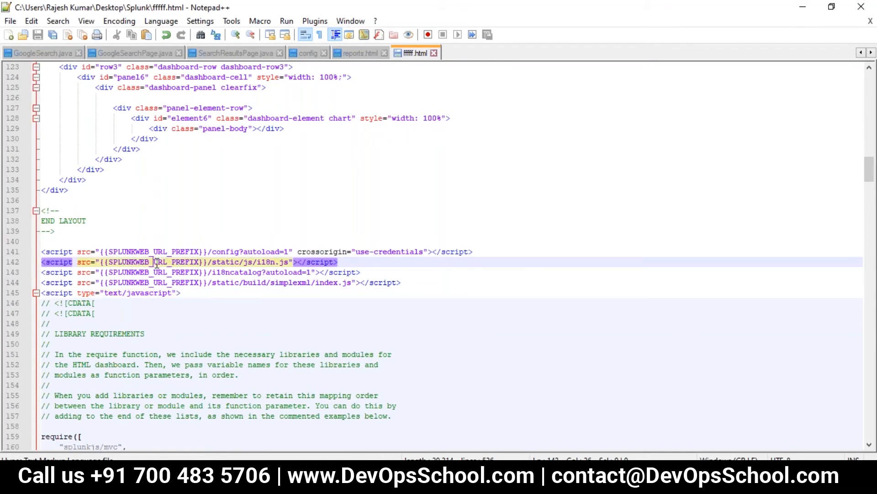
double_click(152, 282)
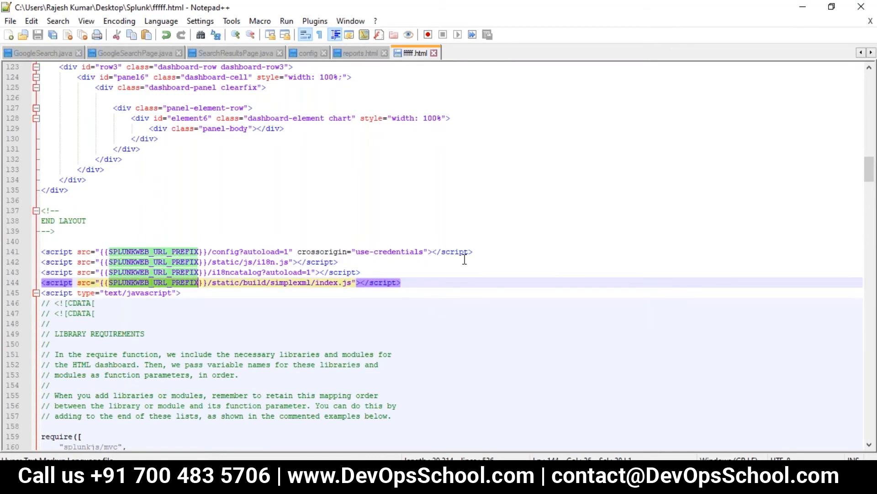
Inspect SPLUNKWEB_URL_PREFIX on lines 8 and 9, then close Notepad++
scroll(575, 245, "up", 20)
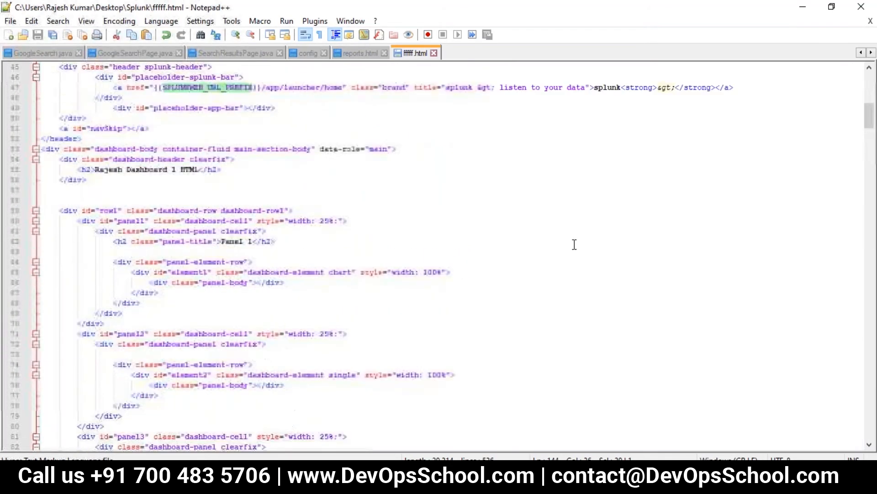
scroll(358, 318, "up", 8)
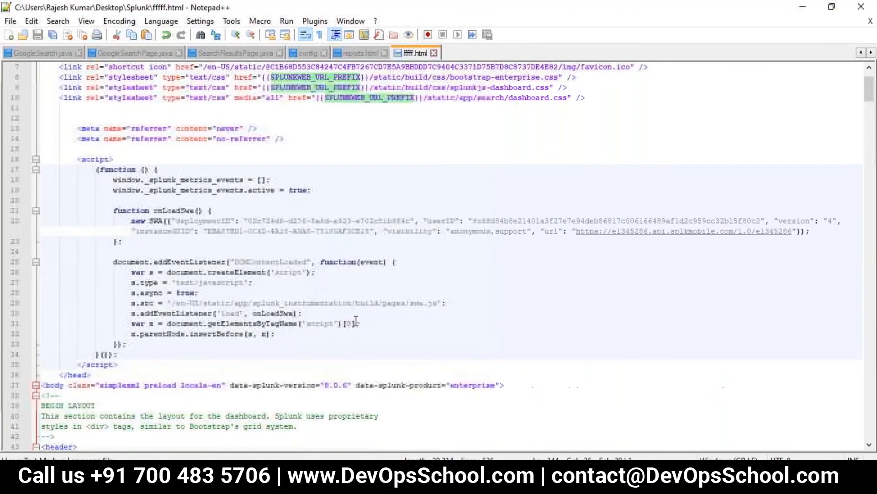
left_click(348, 194)
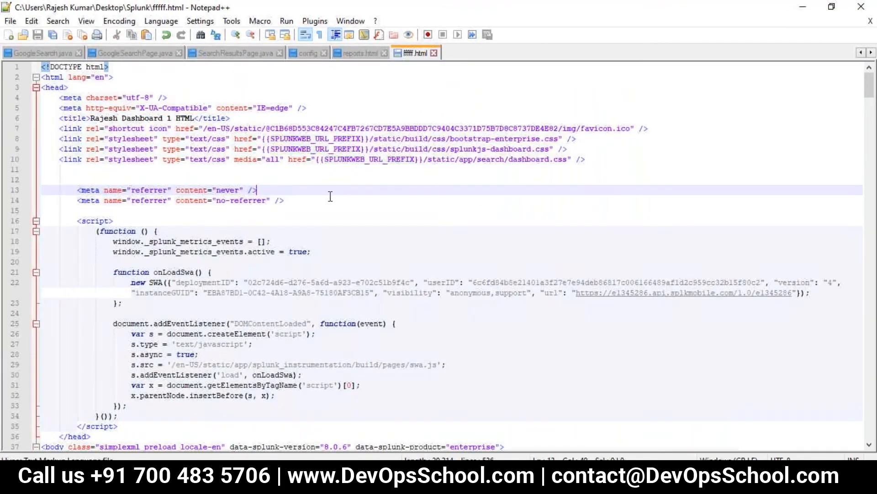
double_click(319, 138)
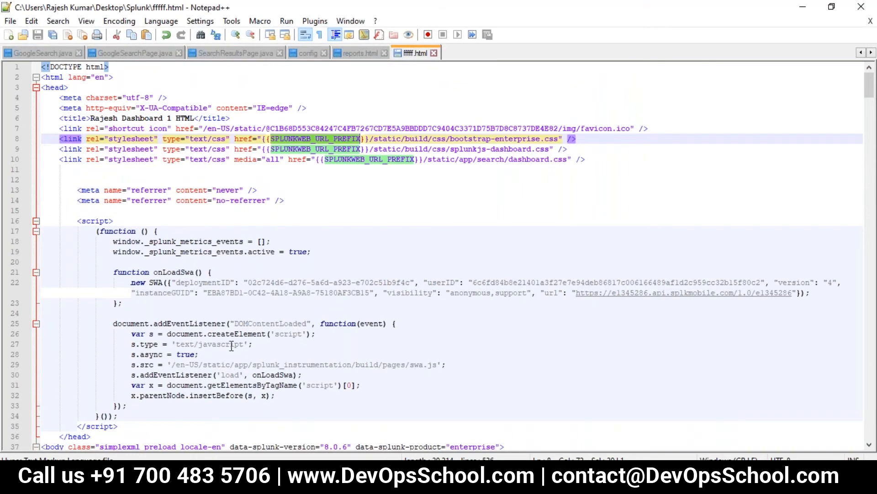
double_click(299, 149)
double_click(363, 138)
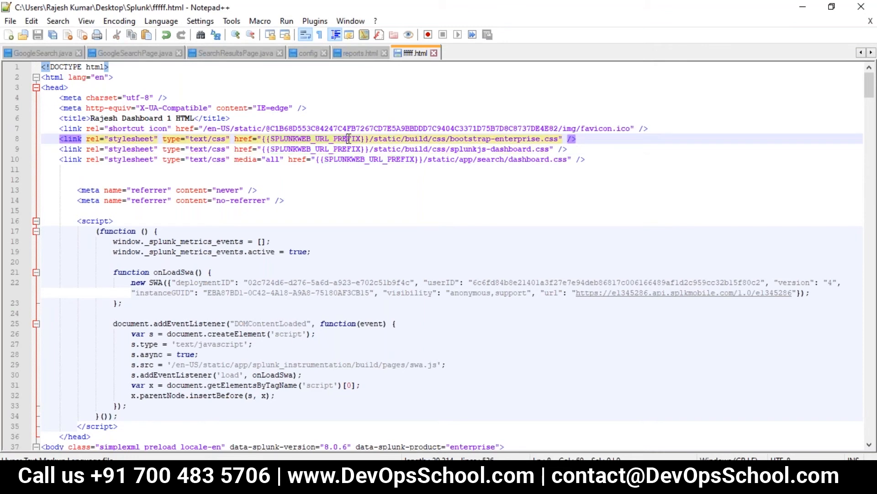
left_click(871, 6)
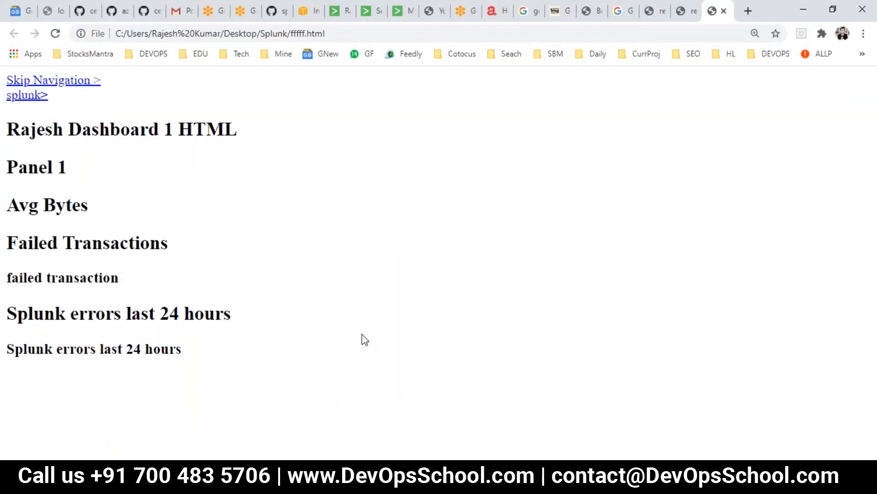
Cycle through the Chrome tabs to the rajesh_dashboard_1_html source editor
left_click(690, 9)
left_click(654, 15)
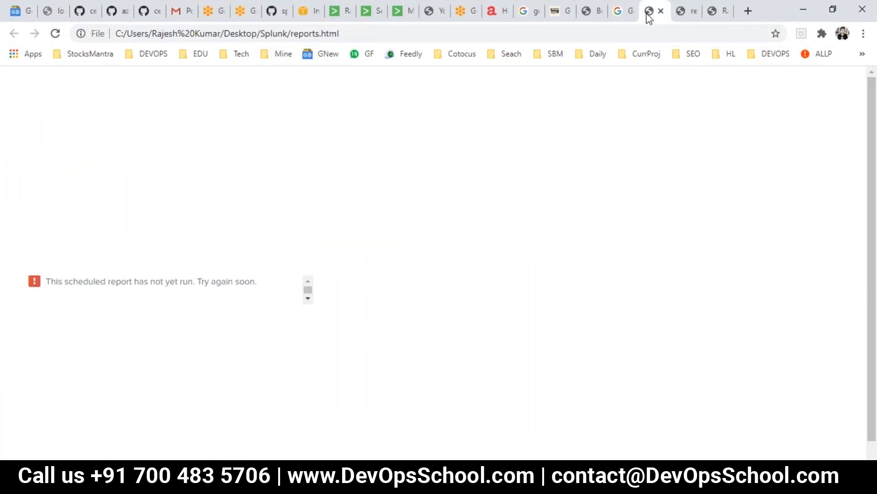
left_click(621, 15)
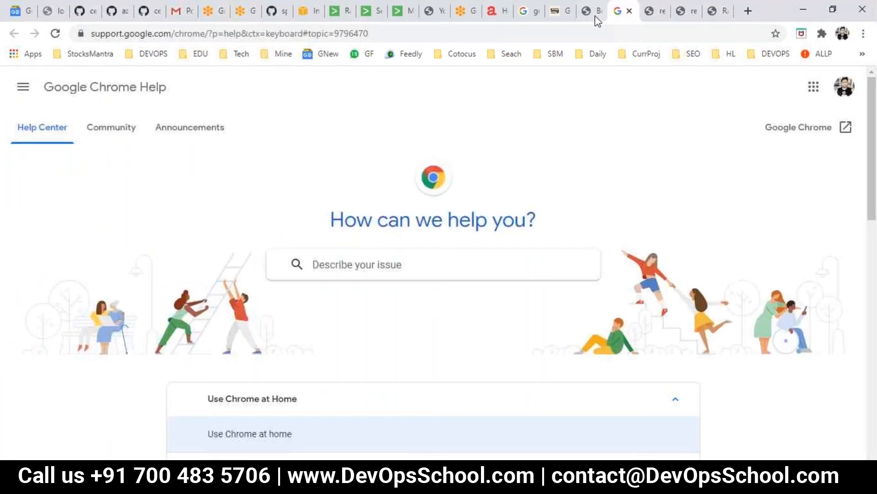
left_click(400, 15)
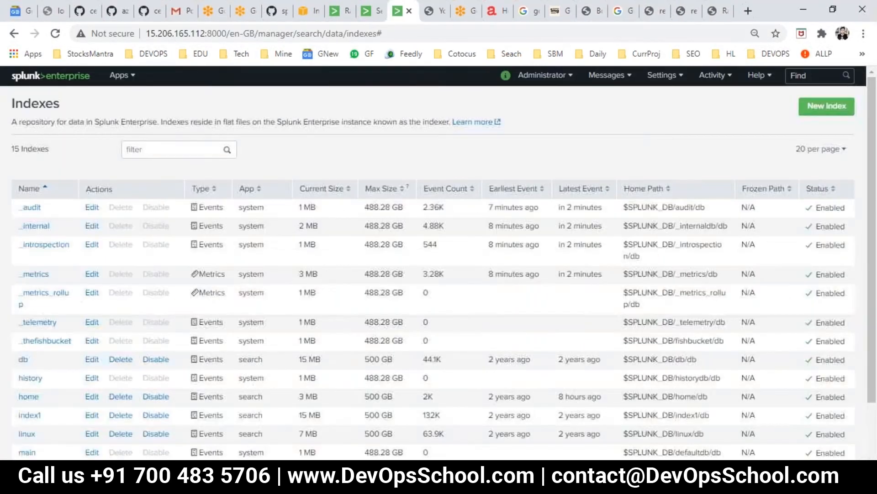
left_click(377, 14)
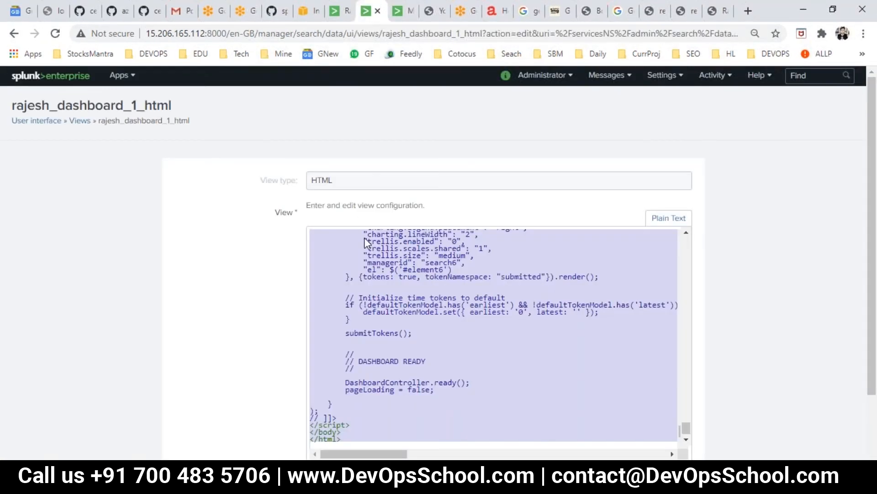
Scroll through the view's HTML code, then cancel without saving
scroll(455, 293, "up", 10)
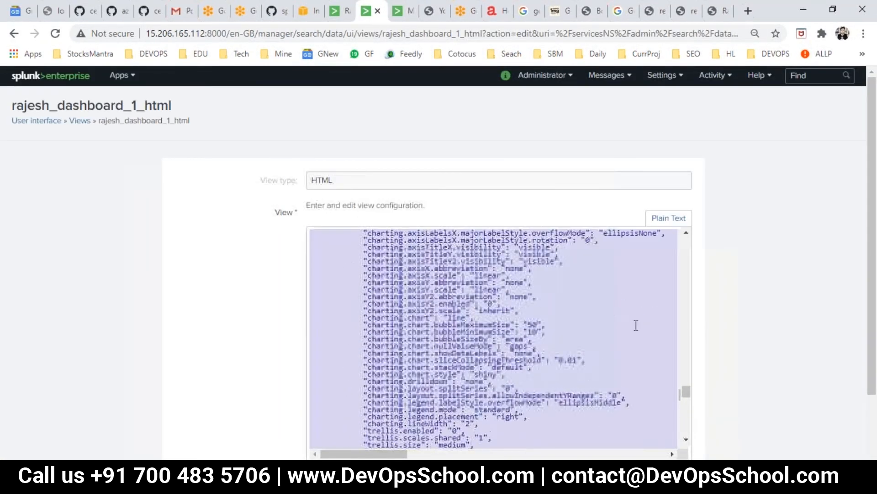
left_click_drag(689, 392, 688, 220)
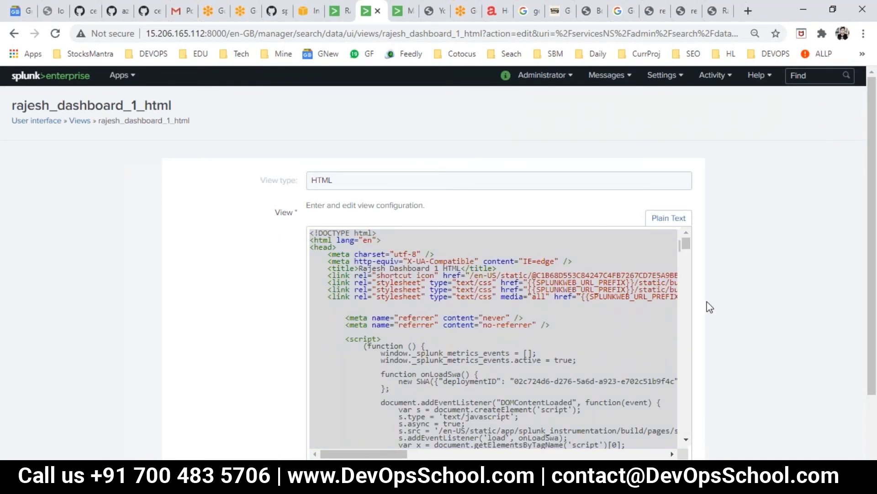
scroll(586, 313, "down", 5)
scroll(562, 298, "down", 15)
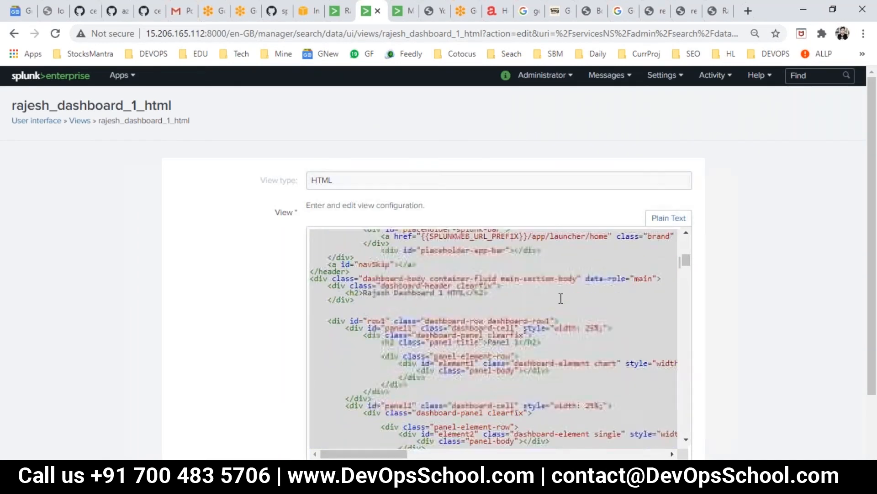
scroll(697, 243, "down", 2)
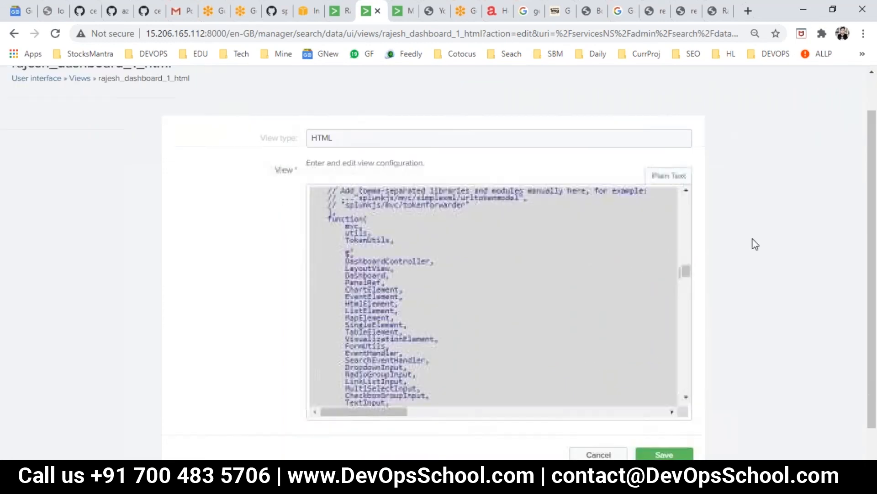
left_click(611, 422)
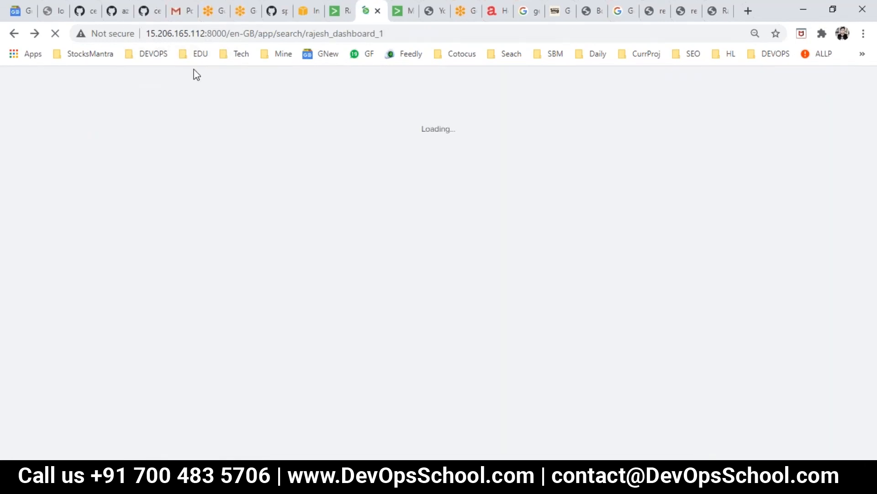
Highlight the server IP, check Export options, then choose Convert to HTML from the ... menu
left_click_drag(202, 31, 122, 33)
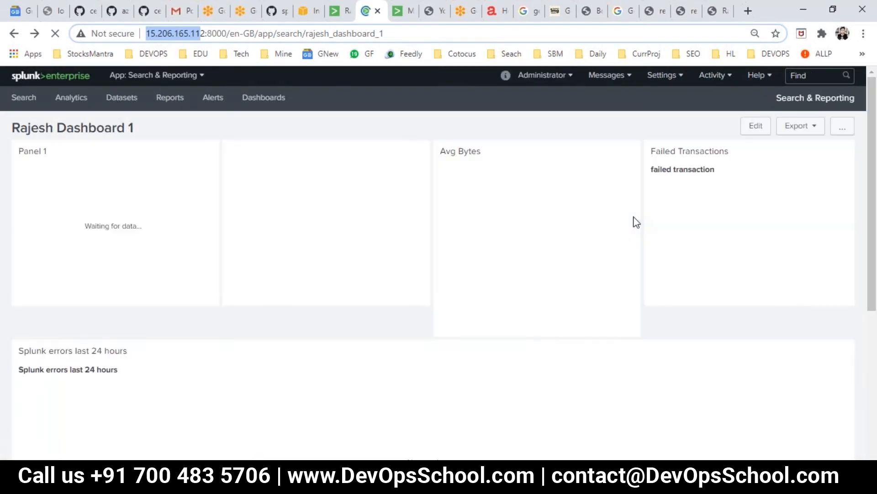
left_click(806, 135)
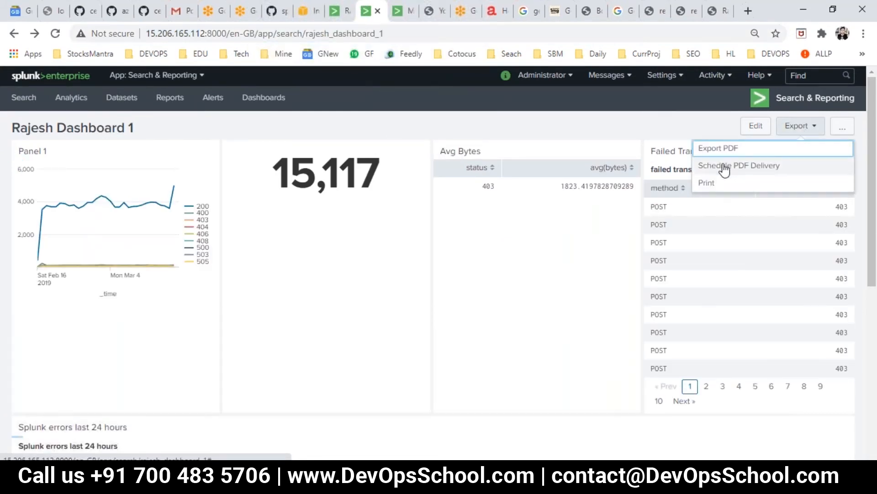
left_click(843, 128)
left_click(843, 128)
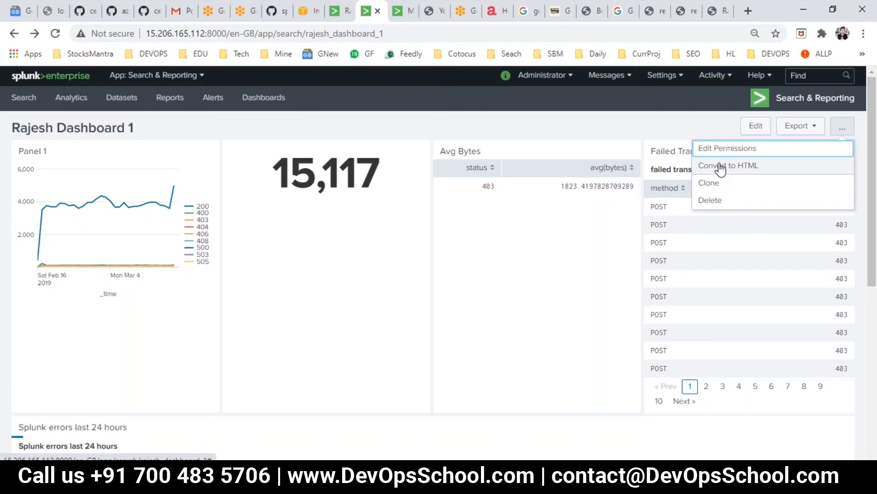
left_click(720, 166)
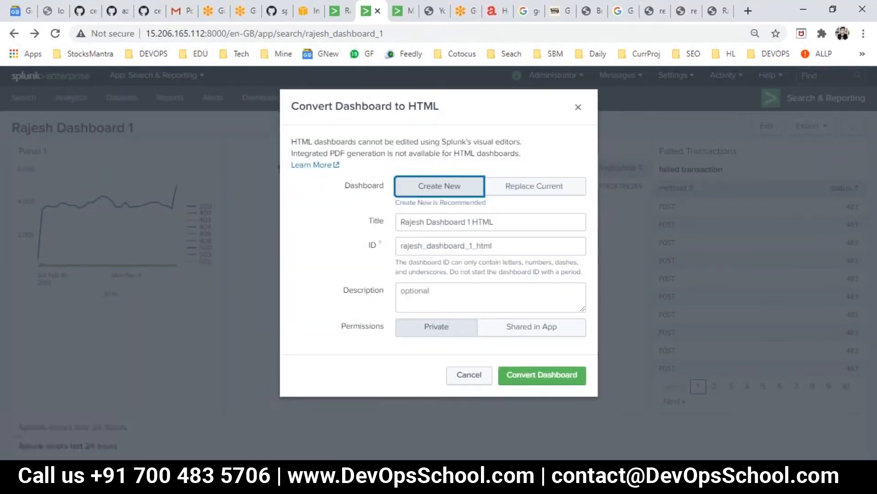
Try Replace Current and Create New, toggle Permissions between Private and Shared in App, then cancel
left_click(520, 194)
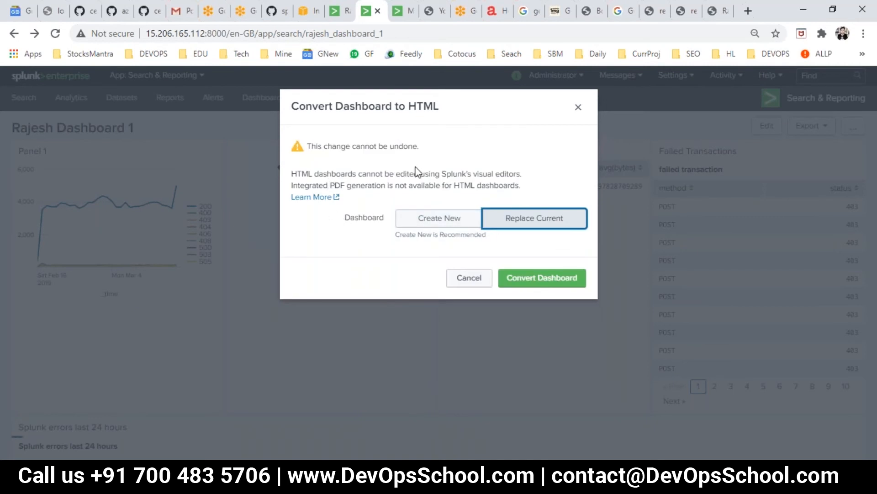
left_click_drag(357, 174, 409, 174)
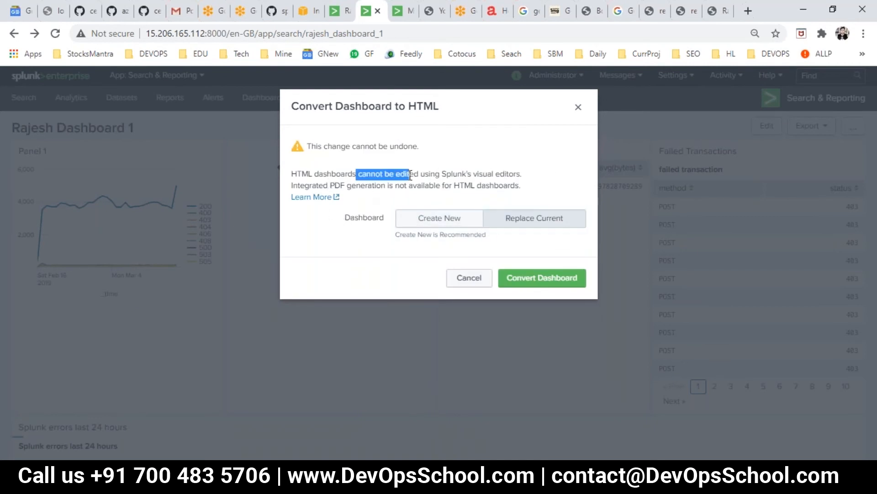
left_click(426, 219)
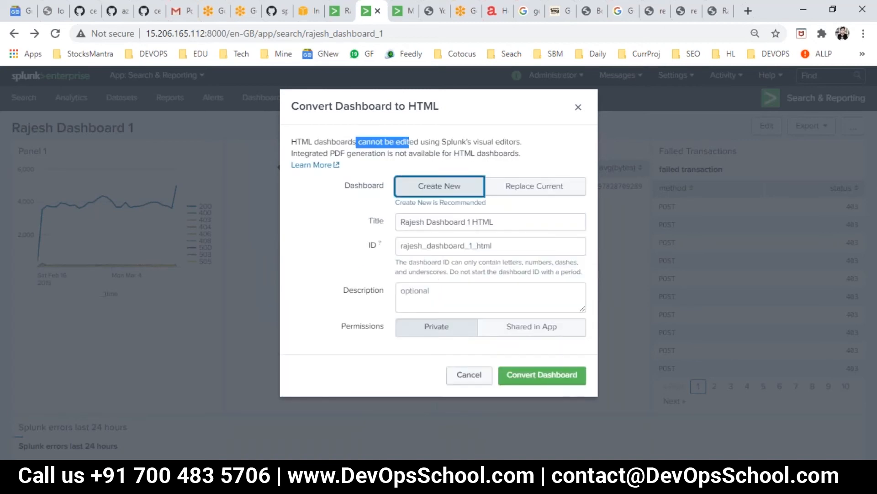
left_click(507, 334)
left_click(431, 333)
left_click(523, 334)
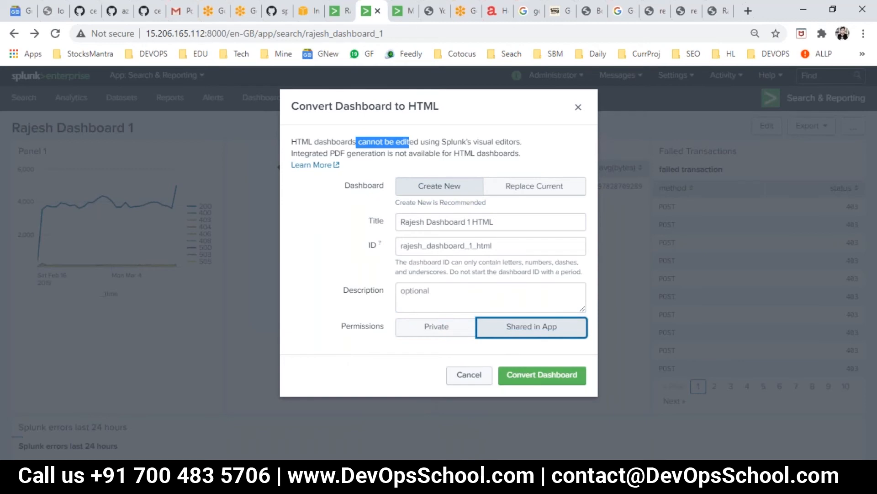
left_click(472, 376)
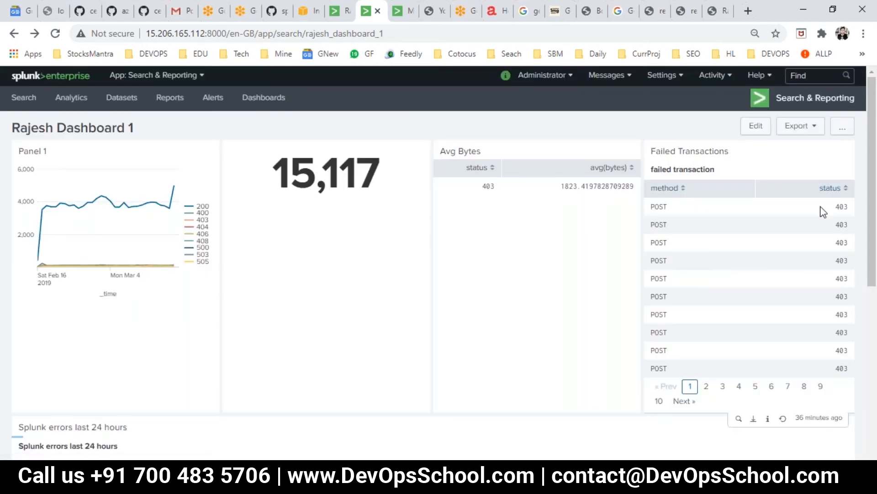
left_click(840, 131)
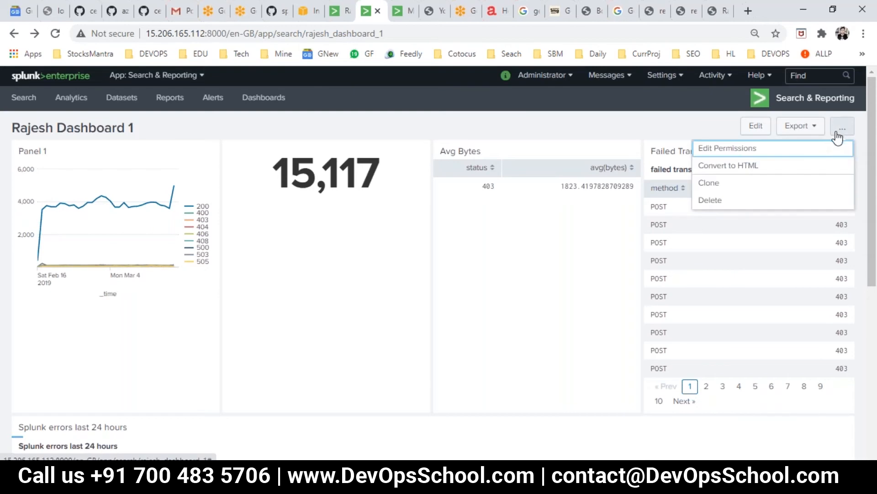
left_click(805, 133)
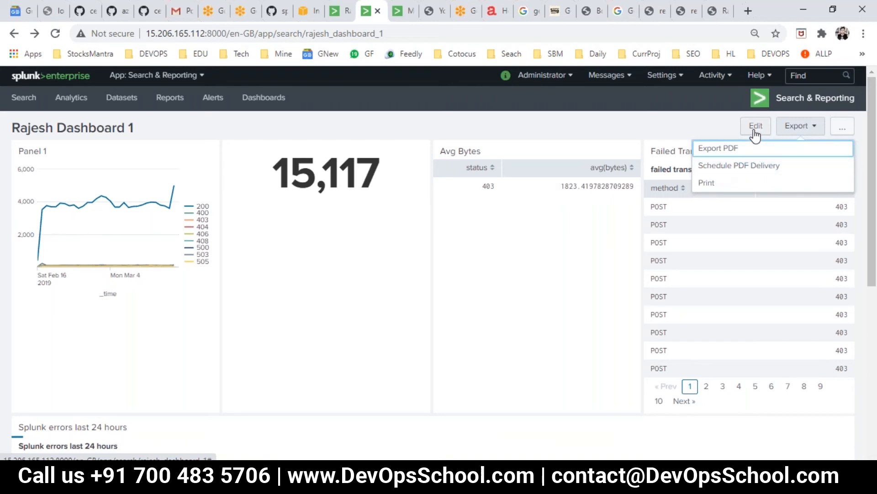
left_click(666, 137)
scroll(489, 278, "down", 7)
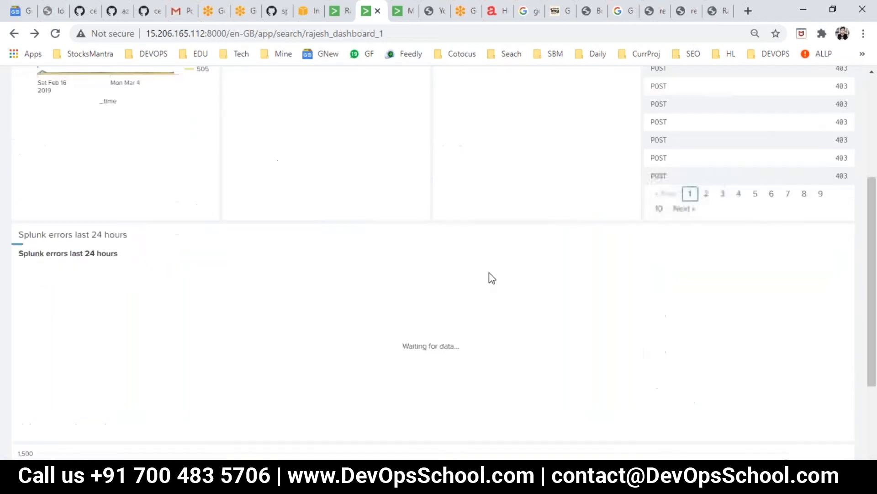
scroll(442, 316, "up", 7)
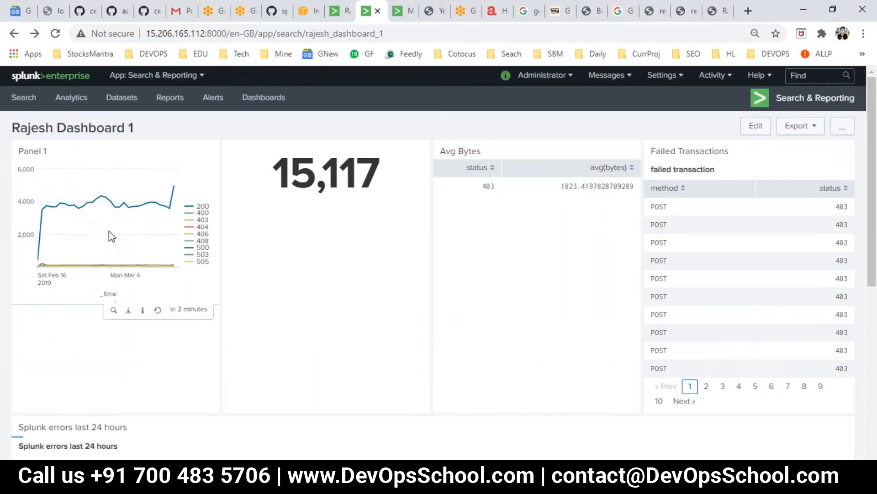
mouse_move(86, 170)
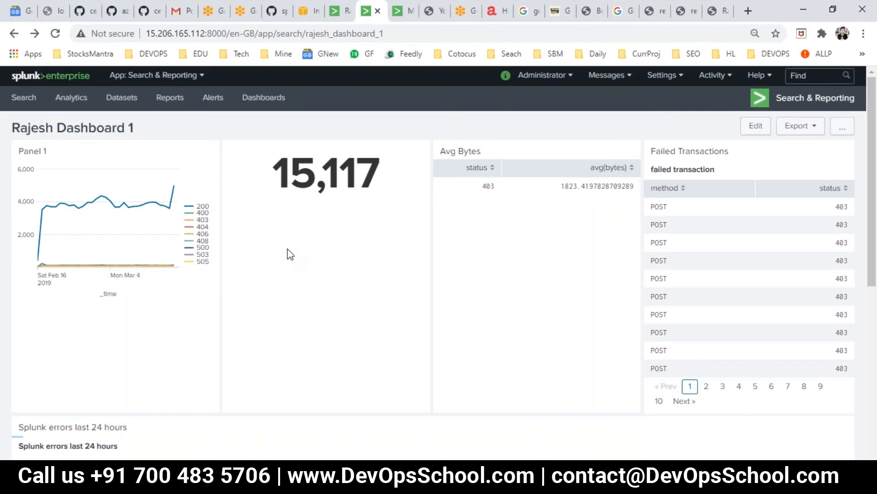
scroll(289, 254, "down", 7)
scroll(294, 263, "up", 7)
Start the PowerPoint slide show from the current slide and advance to What Are Alerts?
key("alt+Tab")
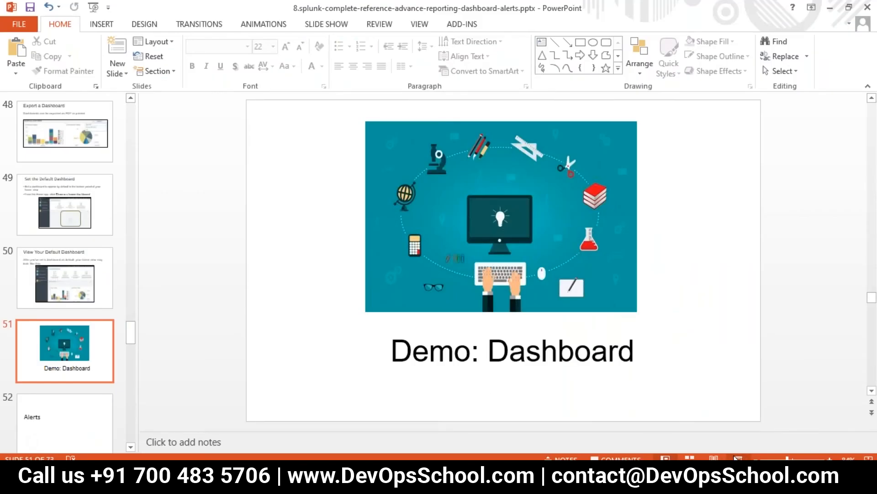
key("shift+F5")
left_click(110, 348)
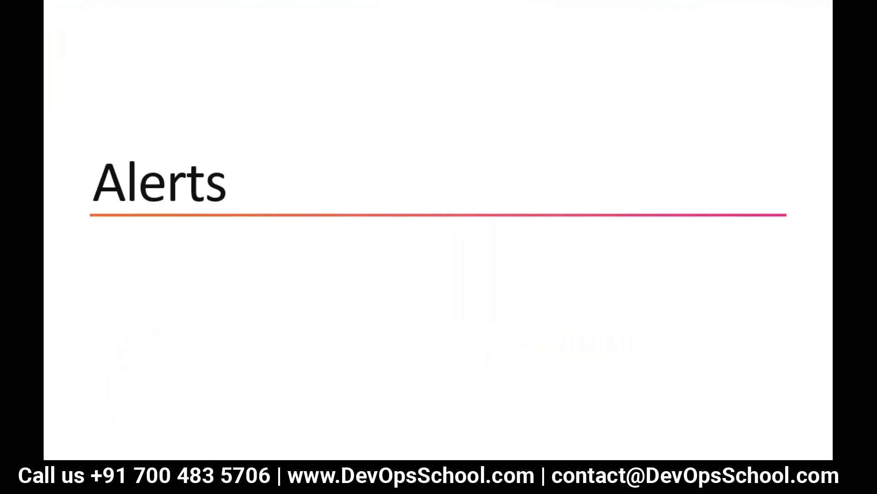
key("Right")
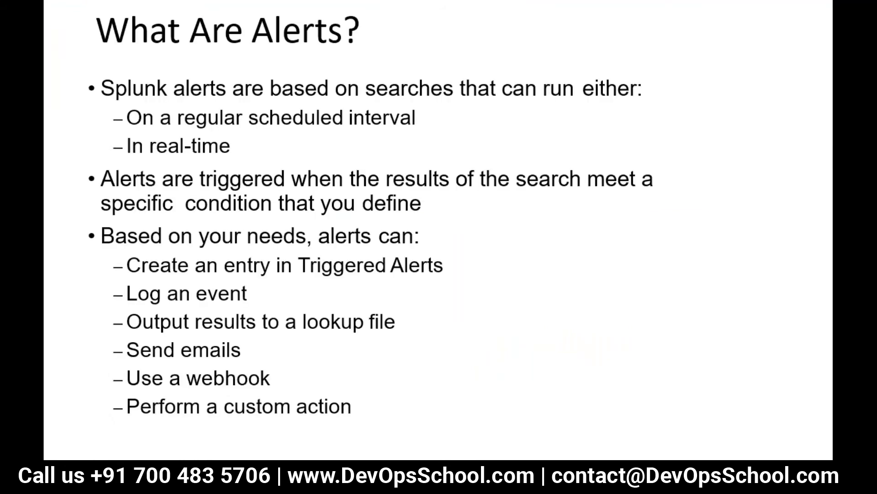
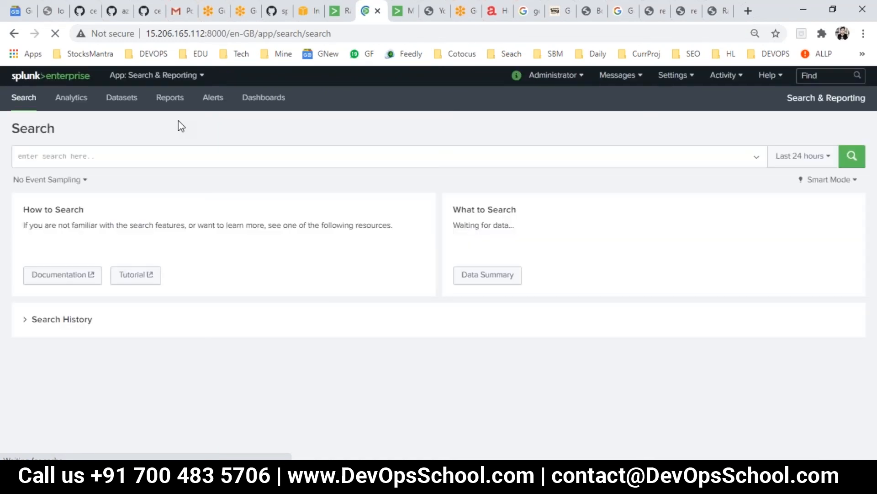
Run the search index=_internal fail* and look over the returned events
left_click(151, 154)
type("index=")
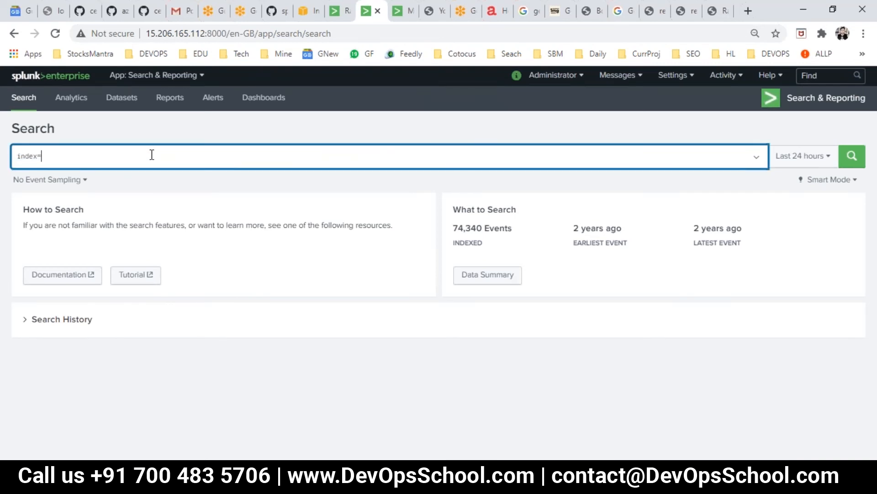
type("_internal")
key("Return")
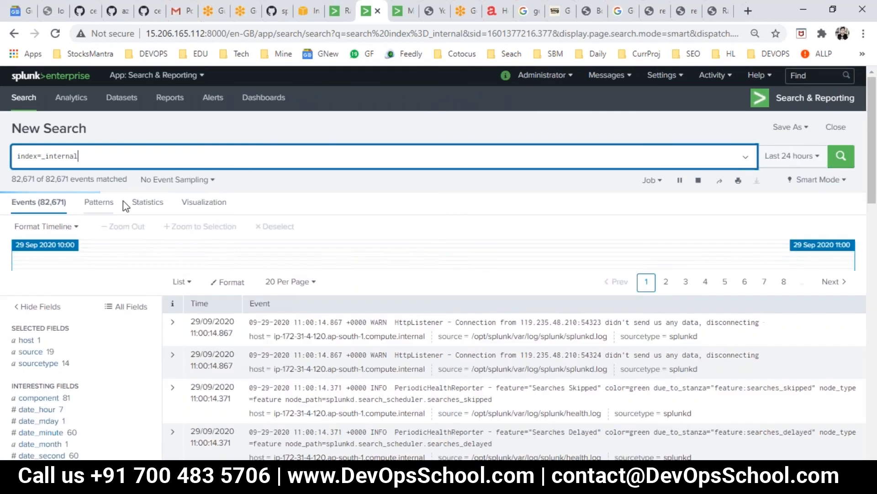
type("fail")
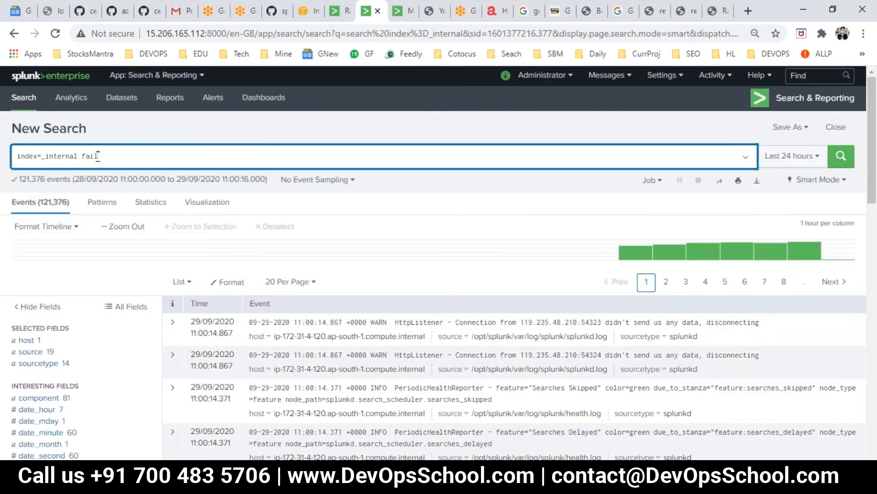
type("*")
key("Return")
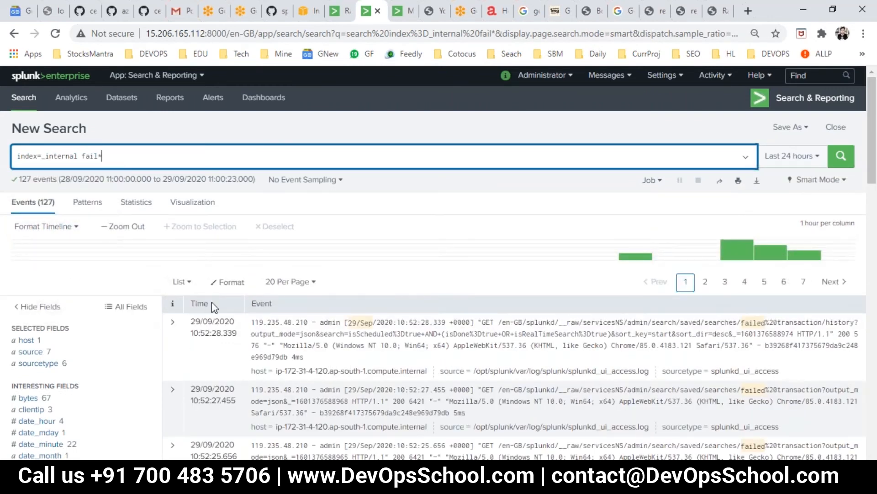
scroll(274, 320, "down", 3)
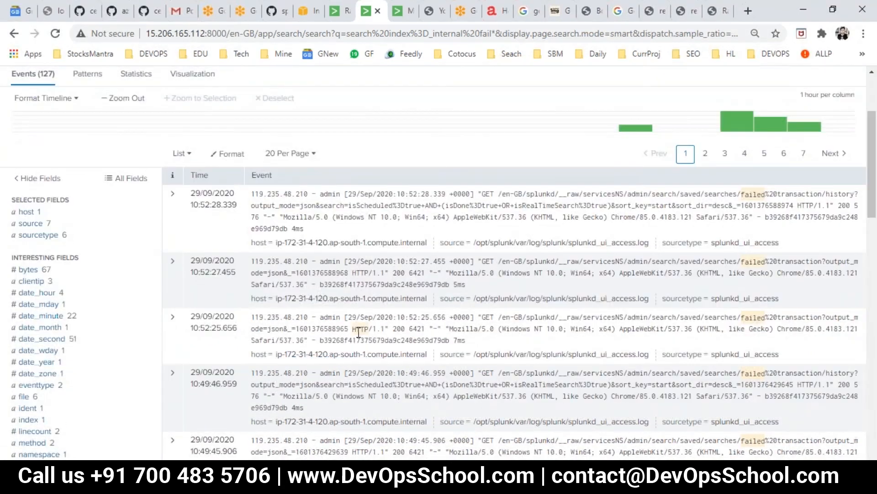
scroll(270, 348, "up", 3)
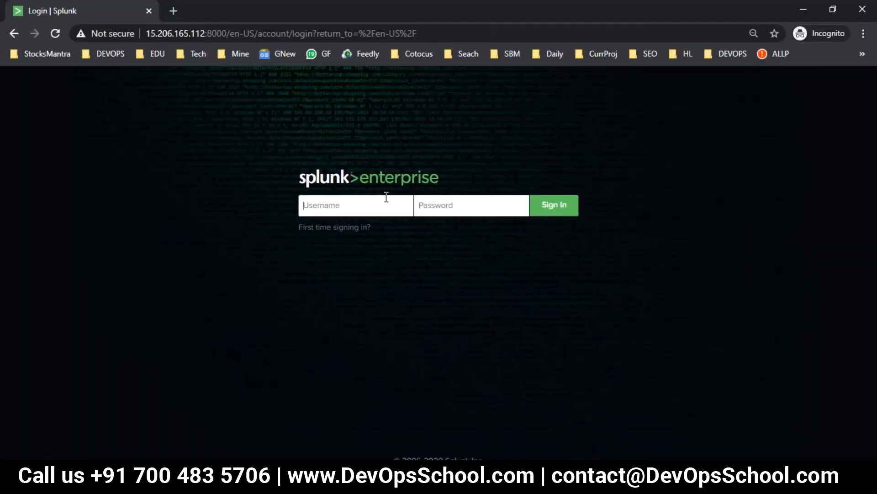
Fail an admin login with a wrong password, then rerun the search to catch the new event
type("admin")
key("Tab")
type("•••••")
key("Return")
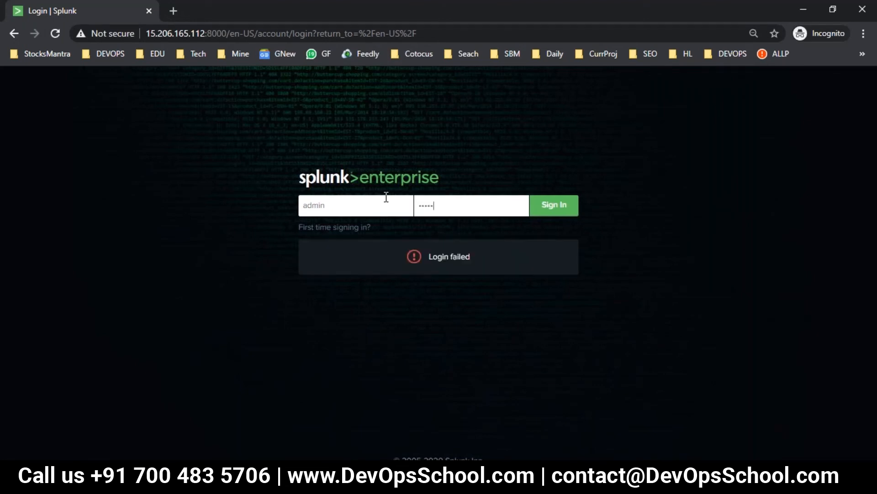
key("alt+Tab")
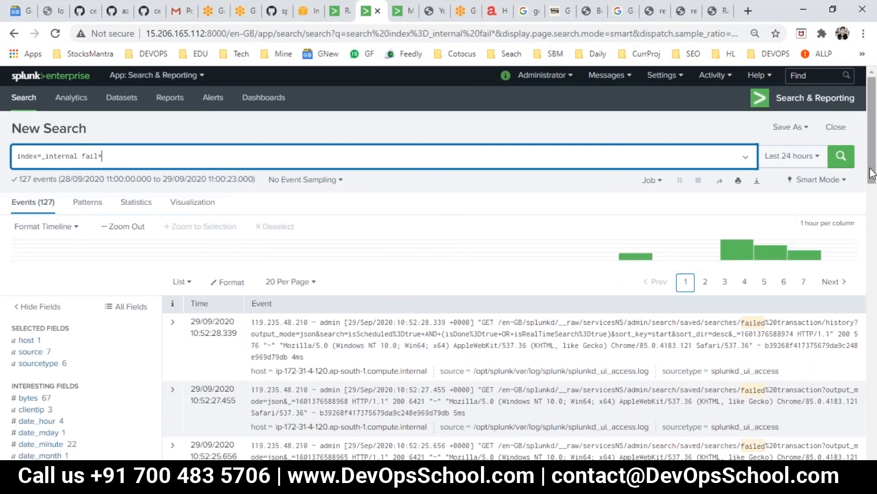
left_click(834, 157)
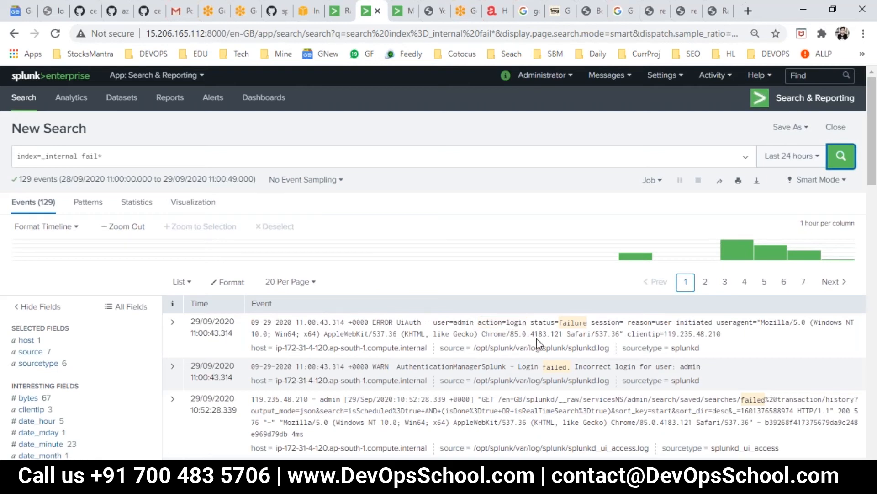
Add action=login to the query and run it
left_click(203, 155)
type("action")
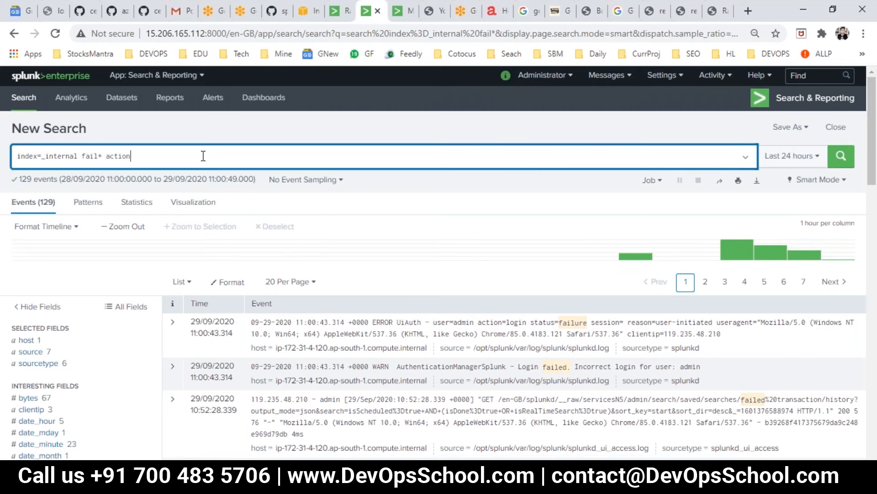
type("=")
key("BackSpace")
type("=login")
key("Return")
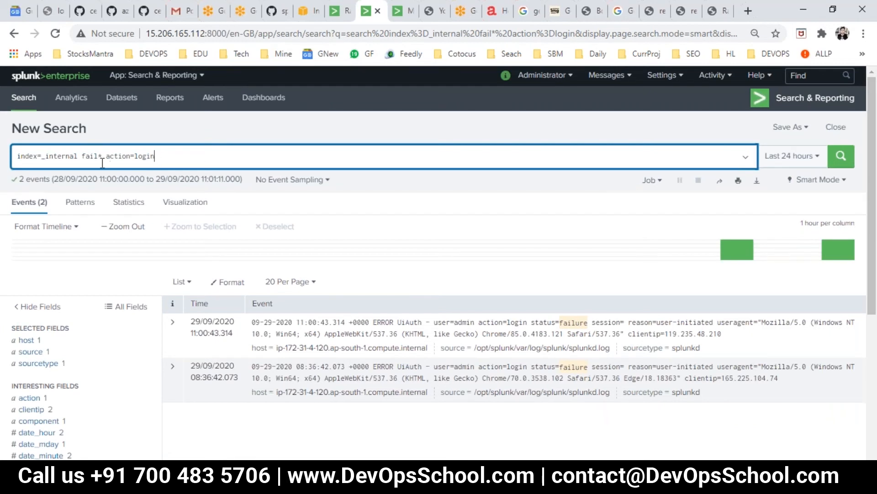
Replace fail* with status=failure to run index=_internal action=login status=failure
left_click_drag(105, 158, 83, 158)
left_click_drag(531, 322, 588, 322)
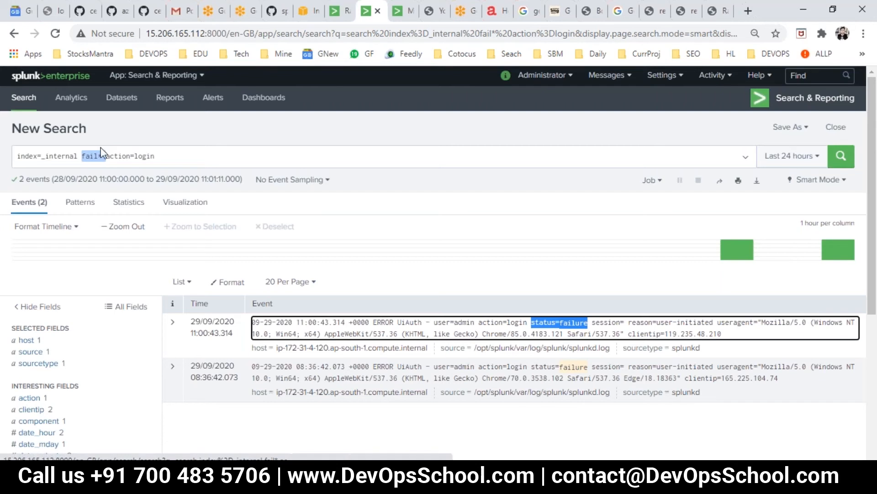
left_click(176, 158)
left_click_drag(106, 156, 84, 154)
key("BackSpace")
left_click(171, 154)
type("status")
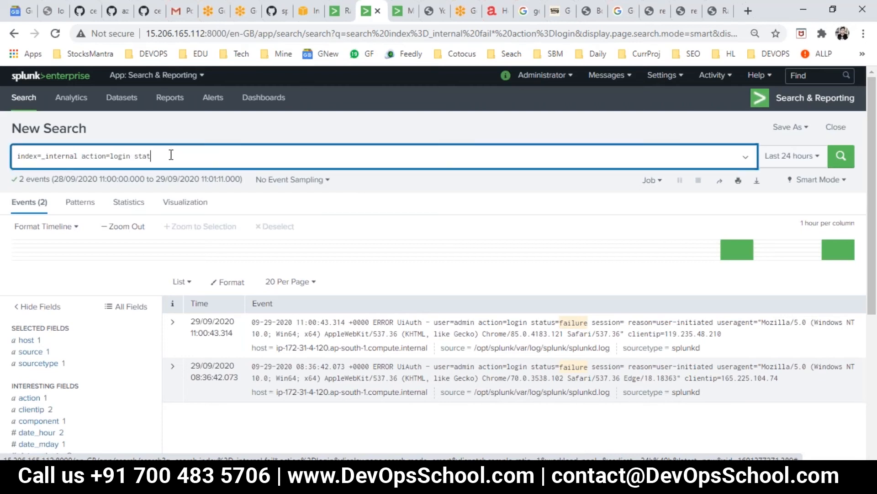
key("BackSpace")
key("BackSpace")
type("us=failue")
key("BackSpace")
key("BackSpace")
type("ure")
key("Return")
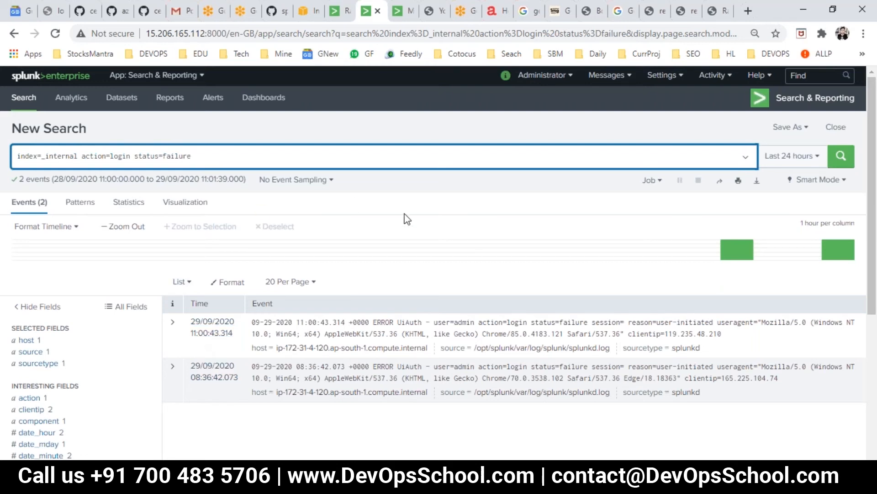
Fail another admin login and rerun the search so it returns three failures
key("Return")
key("alt+Tab")
left_click_drag(388, 224, 407, 199)
type("•••••••")
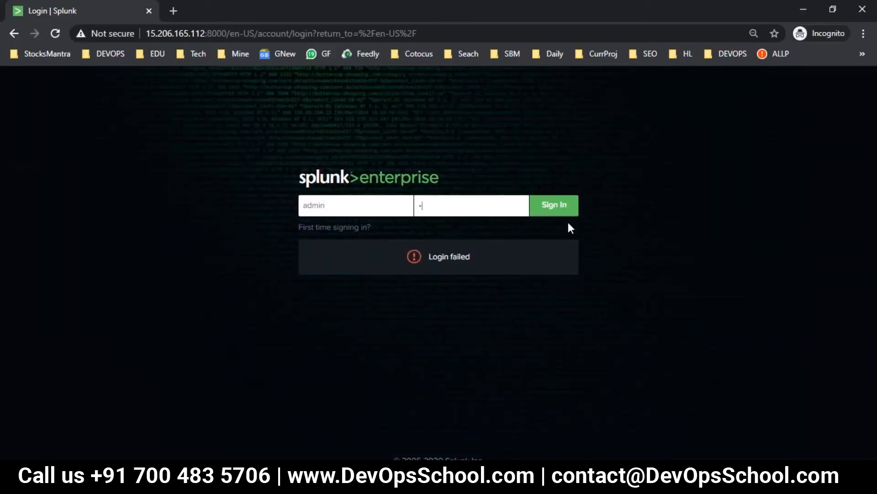
left_click(566, 212)
key("alt+Tab")
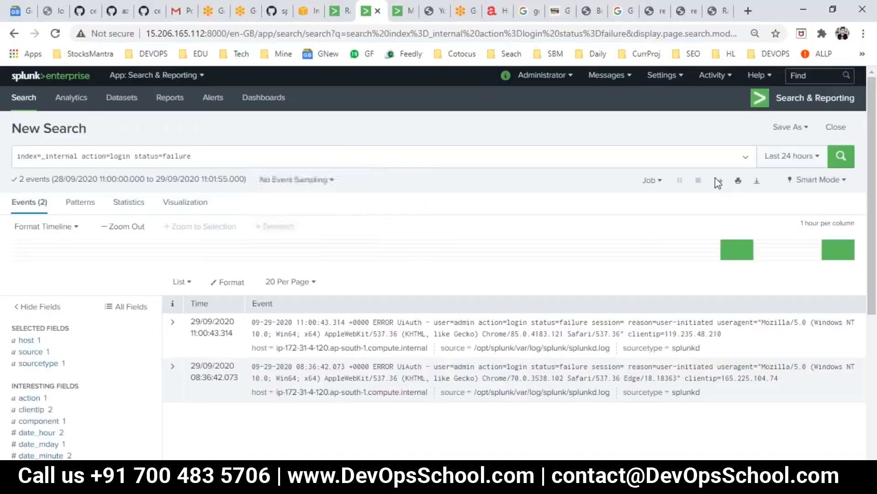
left_click(832, 163)
left_click(832, 164)
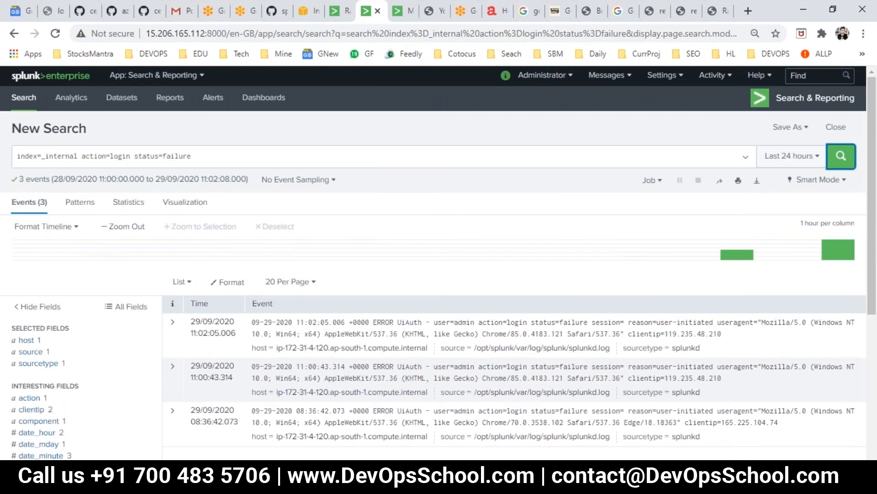
left_click(207, 157)
triple_click(18, 155)
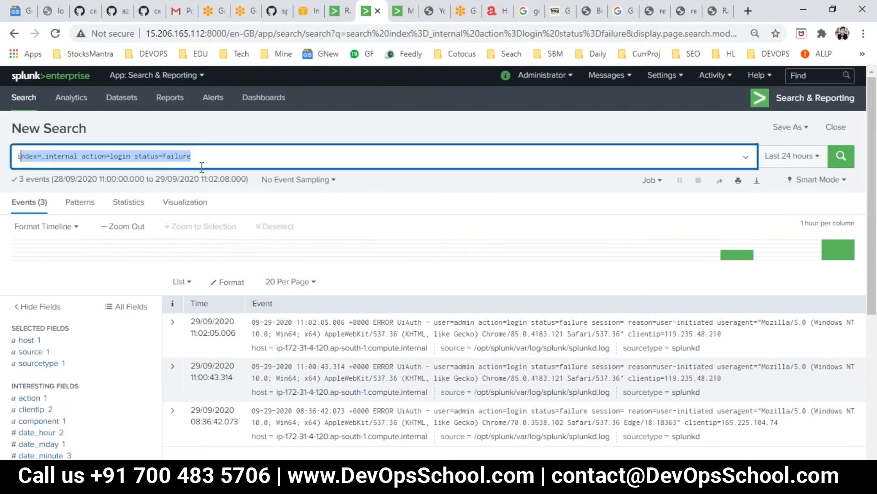
key("End")
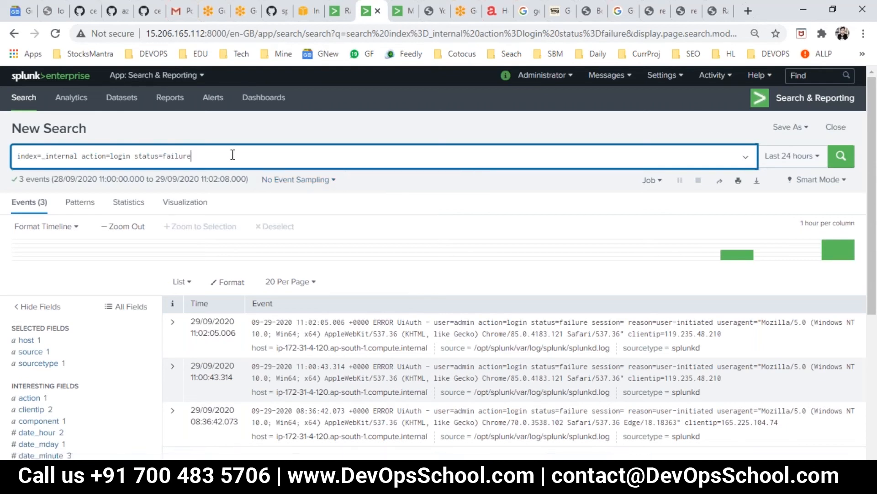
Pipe the query into | stats count(action), run it, and zoom the page to 110%
type("| stats c")
key("BackSpace")
key("BackSpace")
key("BackSpace")
key("BackSpace")
key("BackSpace")
type("ats")
type(" count")
type("s")
key("BackSpace")
type("(action)")
key("Return")
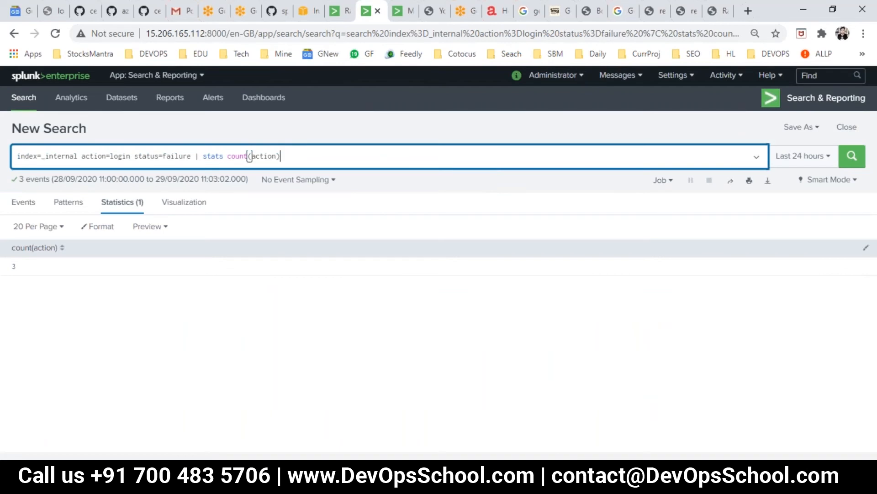
key("ctrl+0")
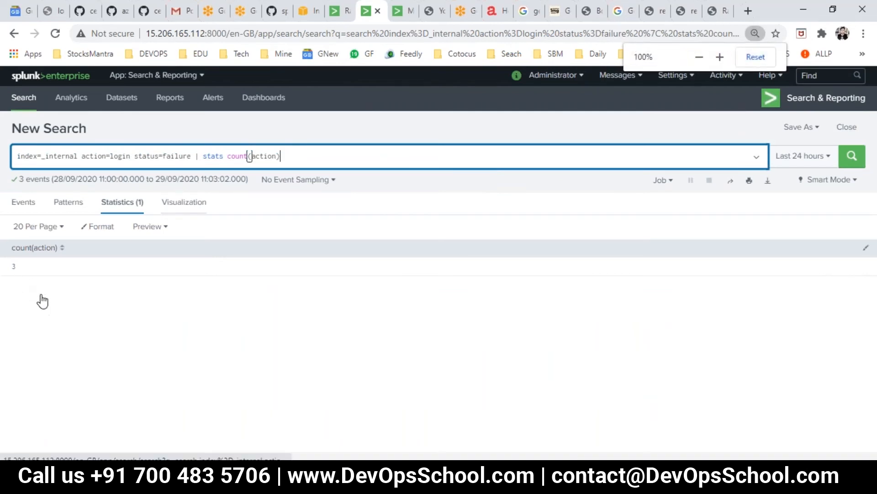
key("ctrl+plus")
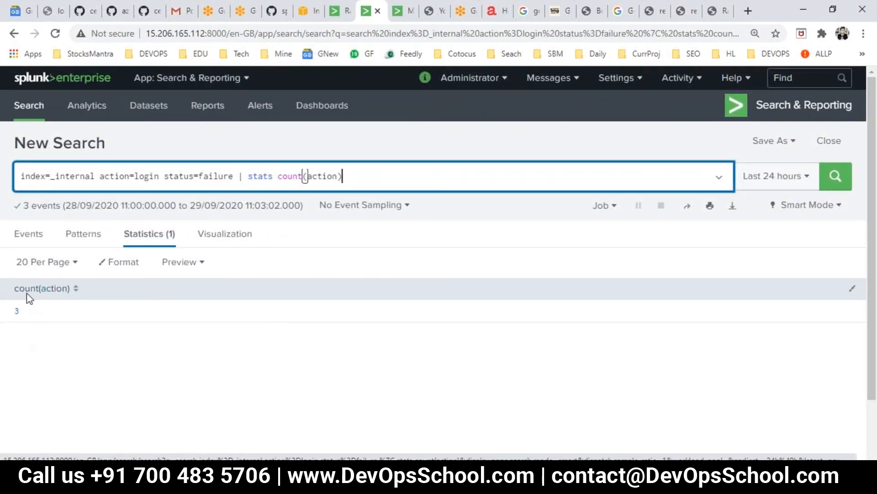
Label the count As "Number of Failed Login" and rerun the search
left_click(353, 182)
type("by")
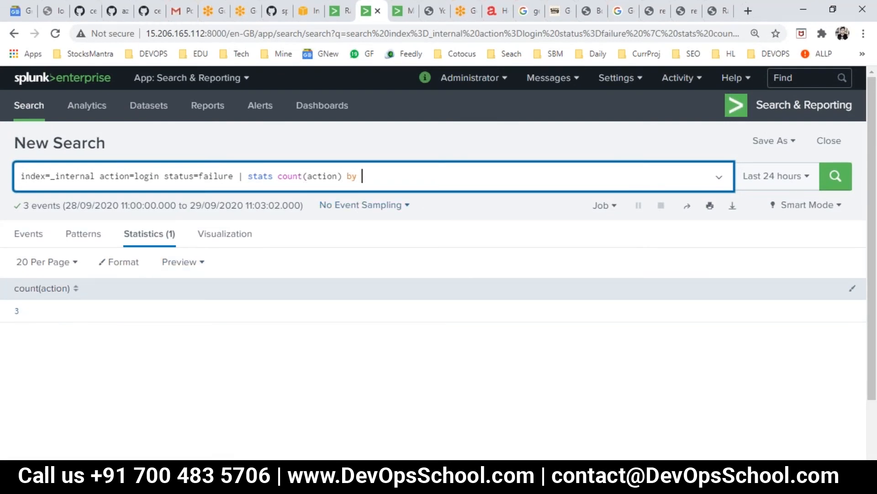
type(" \"Number of Failed Login\"")
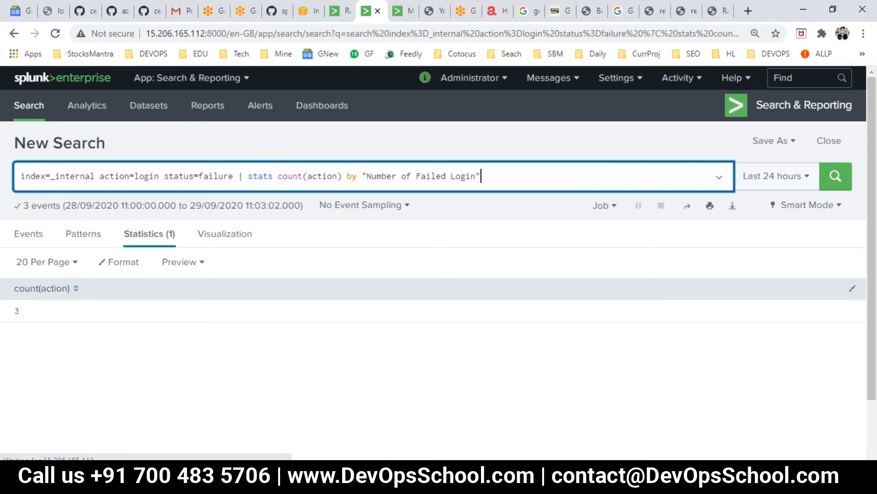
key("Return")
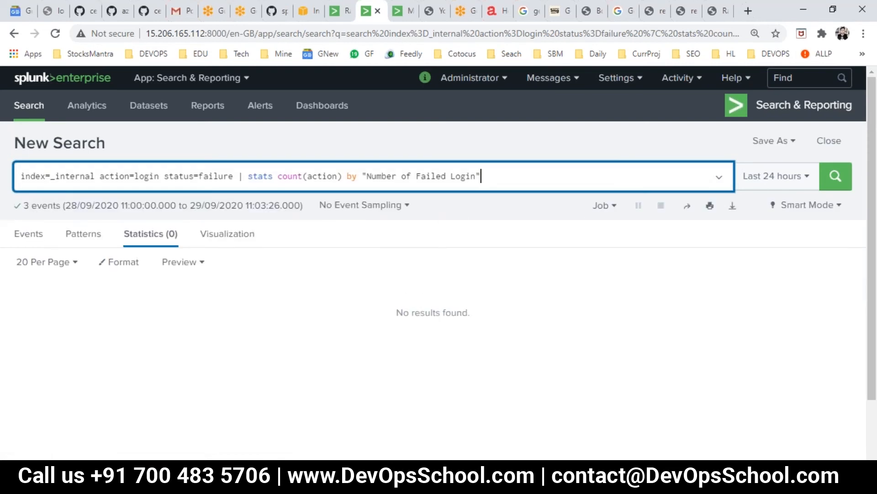
left_click(359, 179)
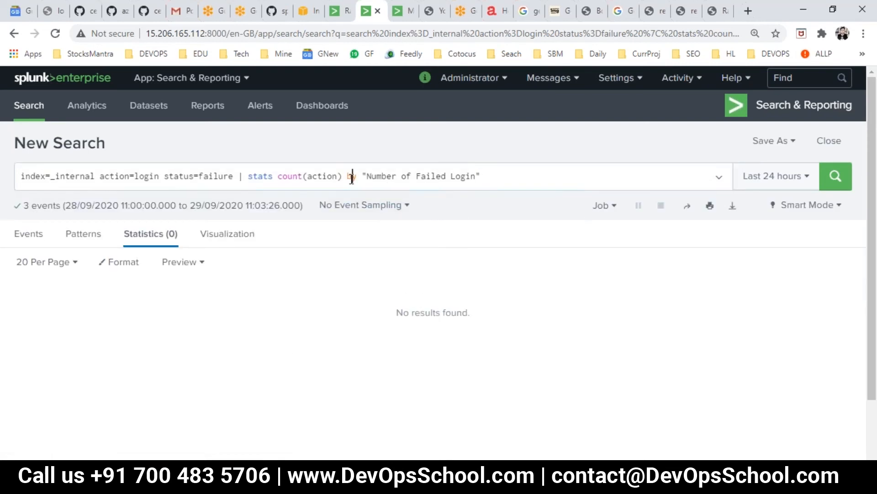
double_click(351, 176)
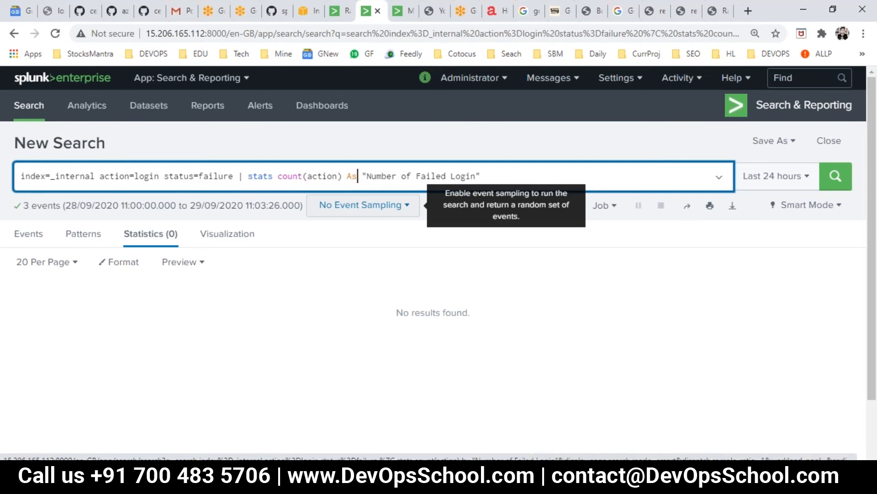
type("As")
key("Return")
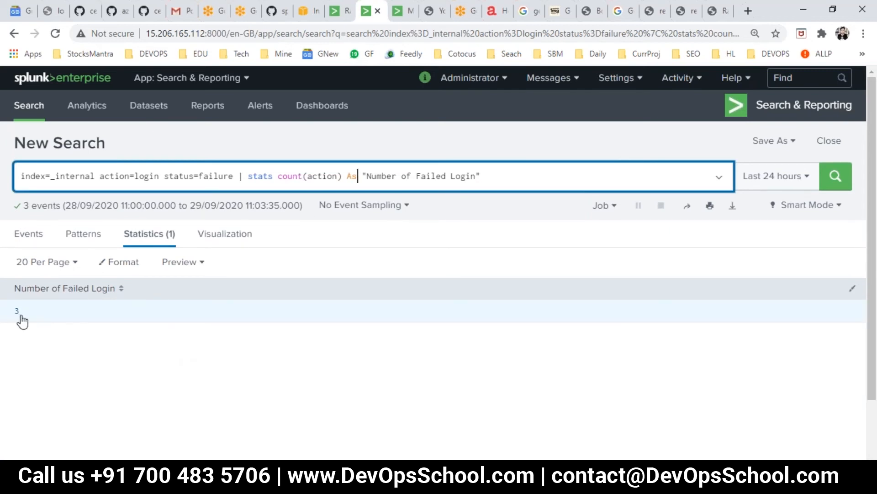
left_click(508, 179)
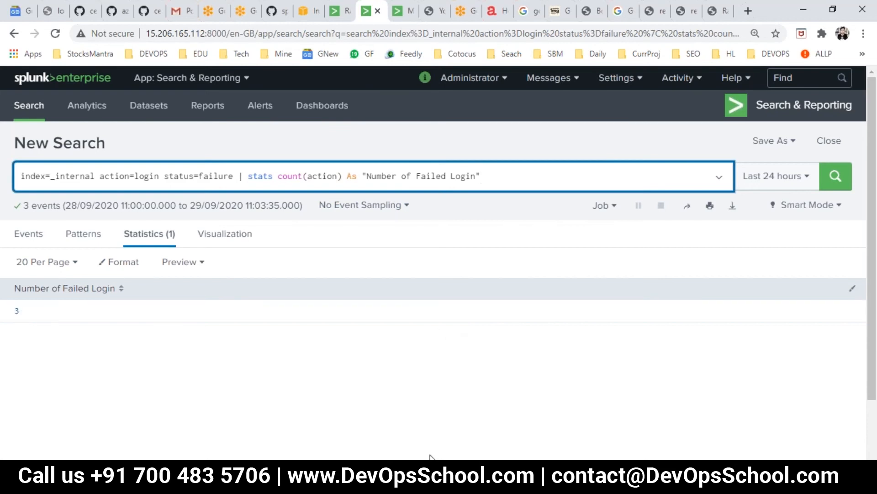
Fail another admin login and rerun the search so it reports 4 failed logins
left_click(443, 419)
left_click_drag(457, 194, 393, 188)
type("••")
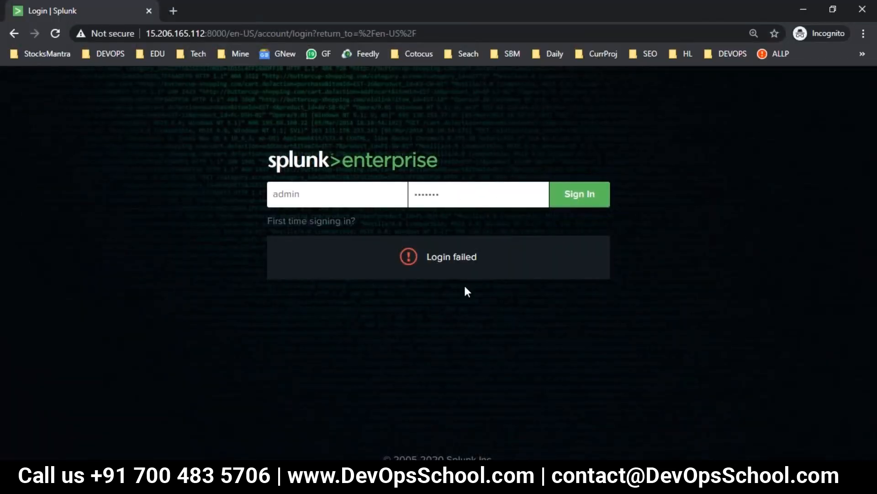
key("alt+Tab")
left_click(835, 176)
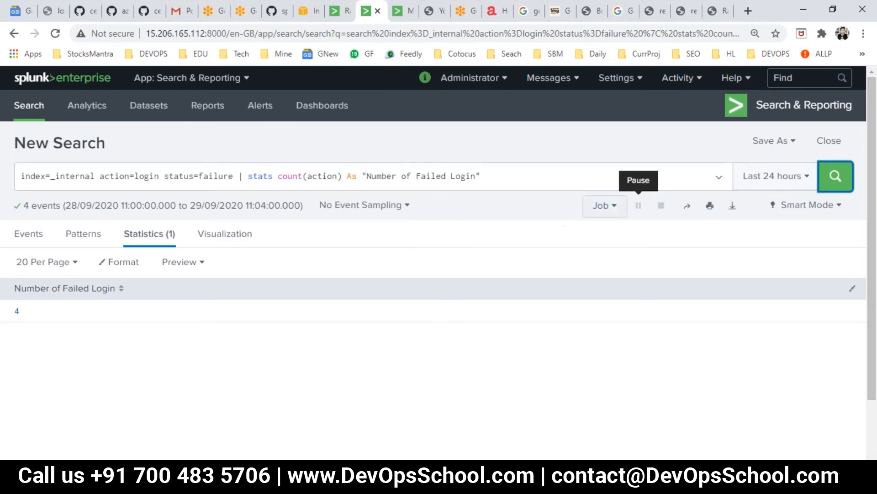
left_click(777, 145)
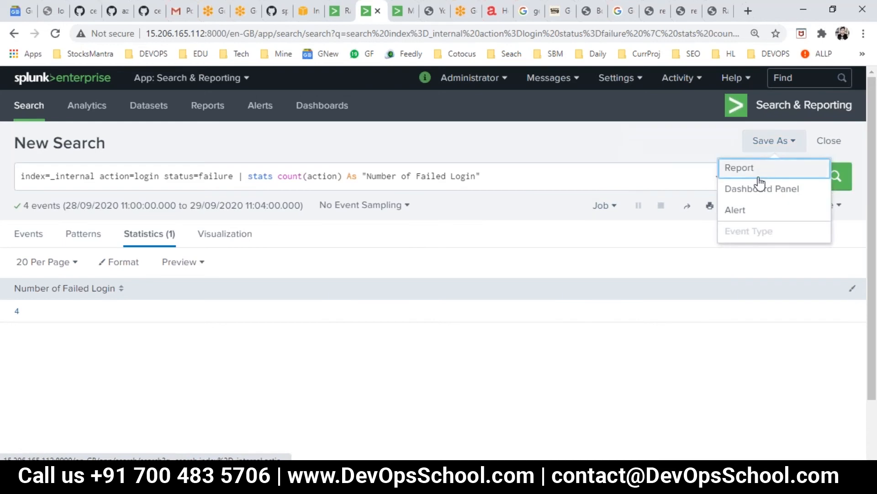
Save the search as real-time alert alerts1, shared in app, triggered on Number of Results
left_click(745, 211)
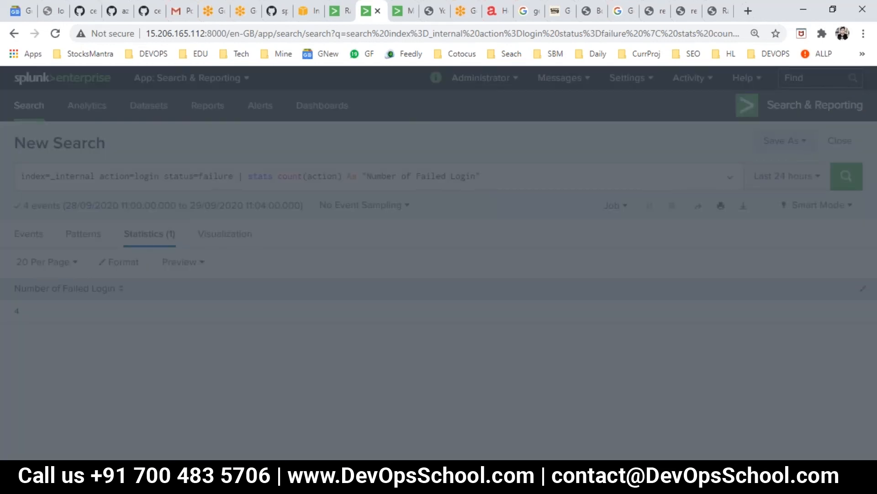
type("alerts1")
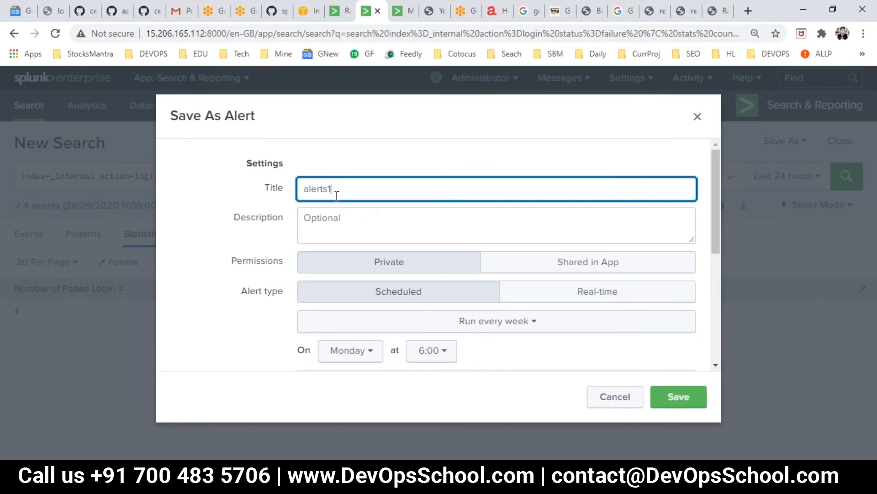
left_click(533, 267)
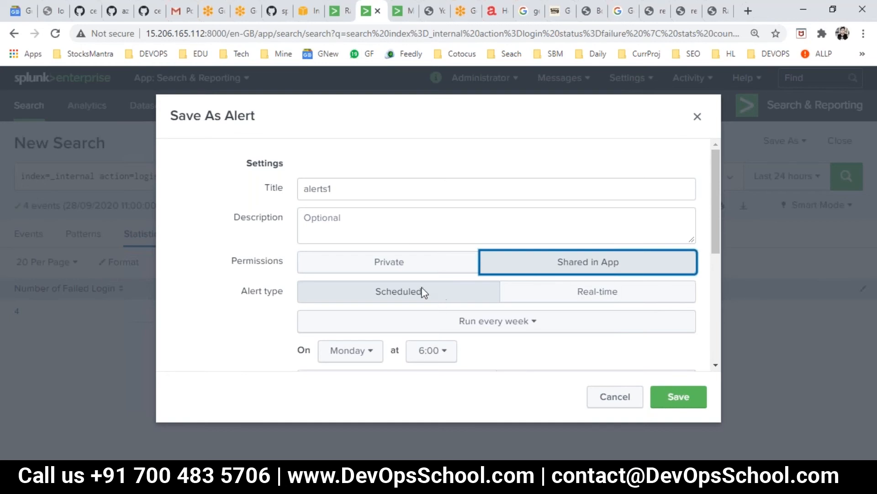
left_click(584, 296)
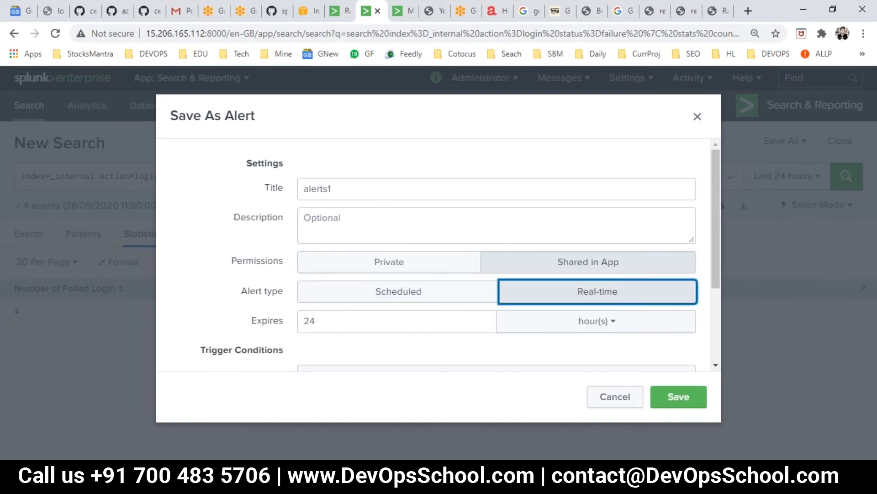
scroll(535, 295, "down", 3)
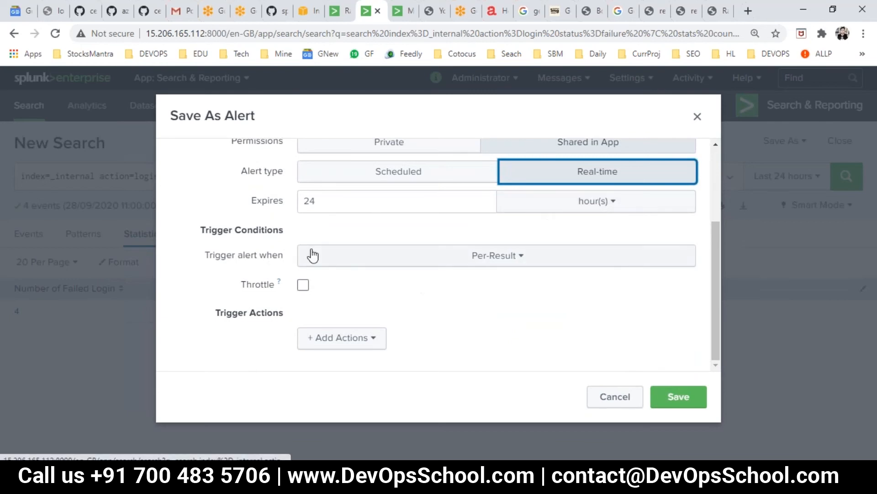
left_click(472, 263)
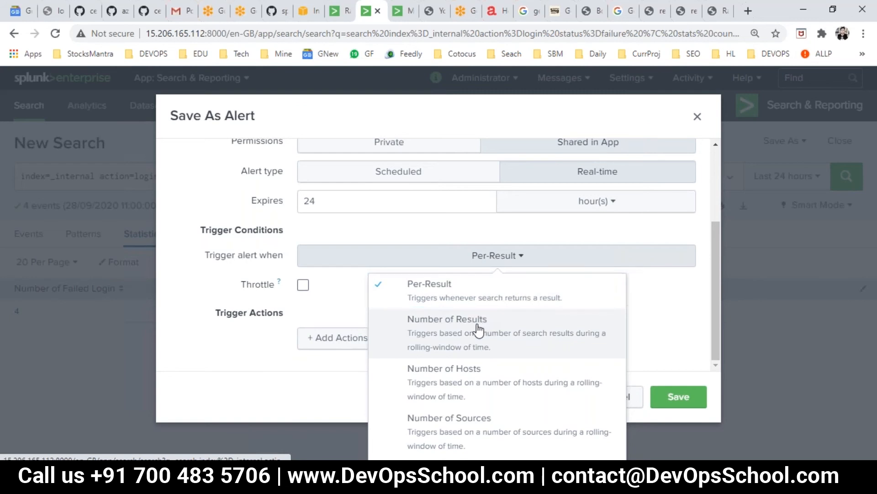
left_click(475, 328)
left_click(489, 259)
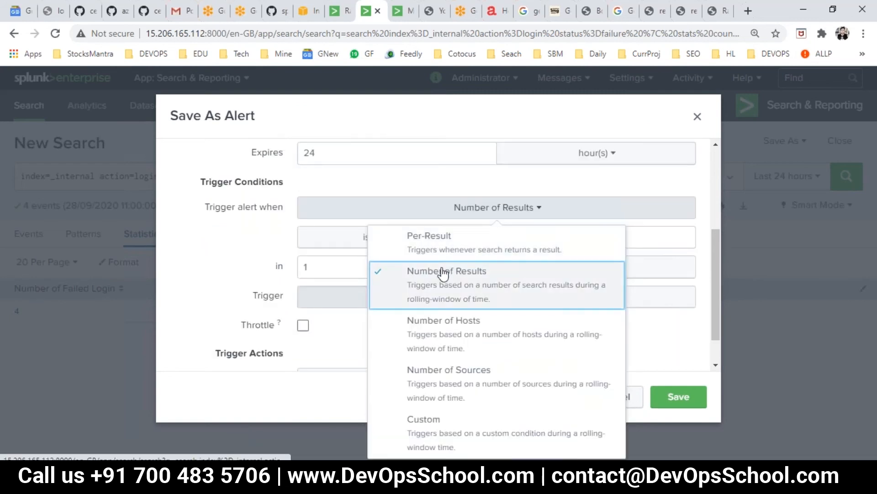
left_click(209, 240)
scroll(366, 269, "up", 4)
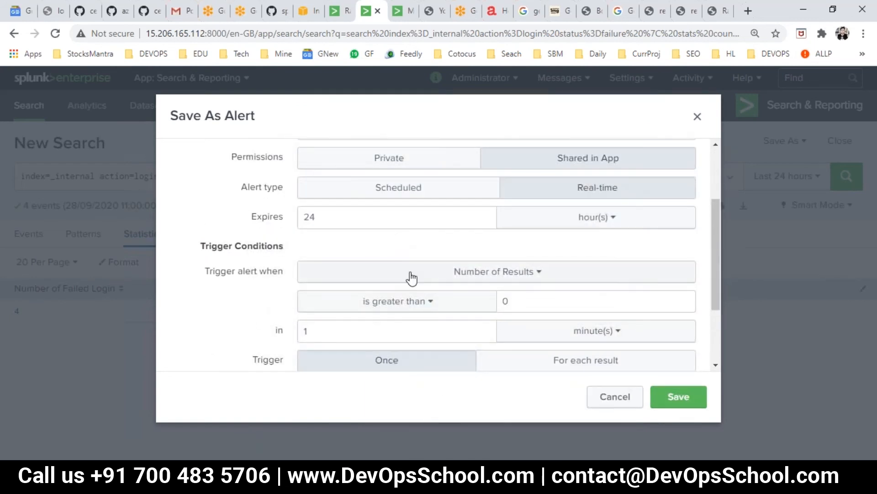
Keep it real-time with results greater than 0 in 1 minute, trigger For each result, and enable throttling
left_click(394, 297)
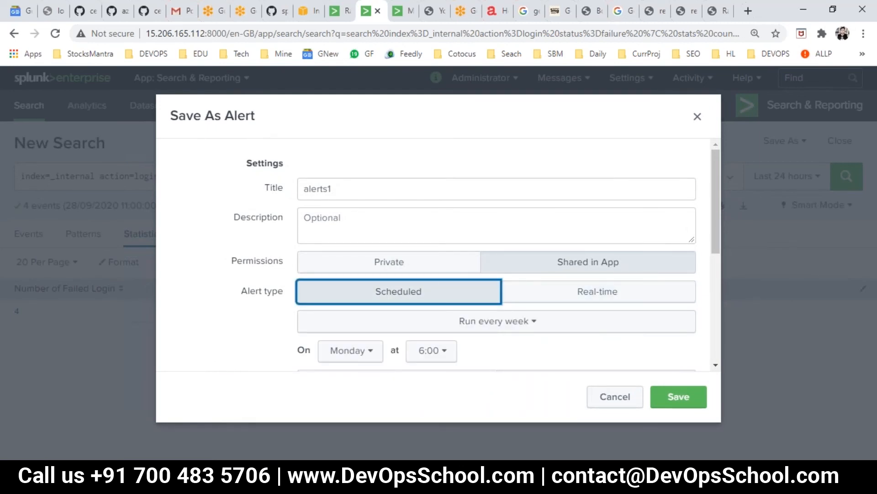
left_click(521, 295)
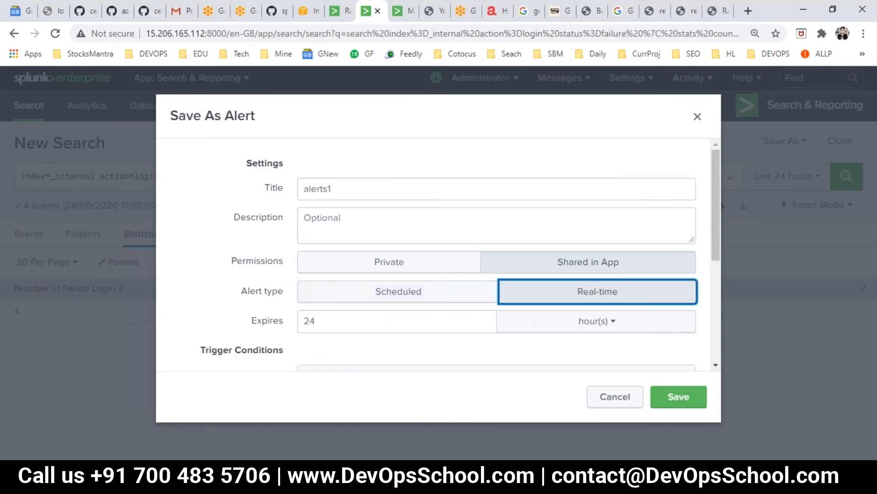
scroll(326, 275, "down", 2)
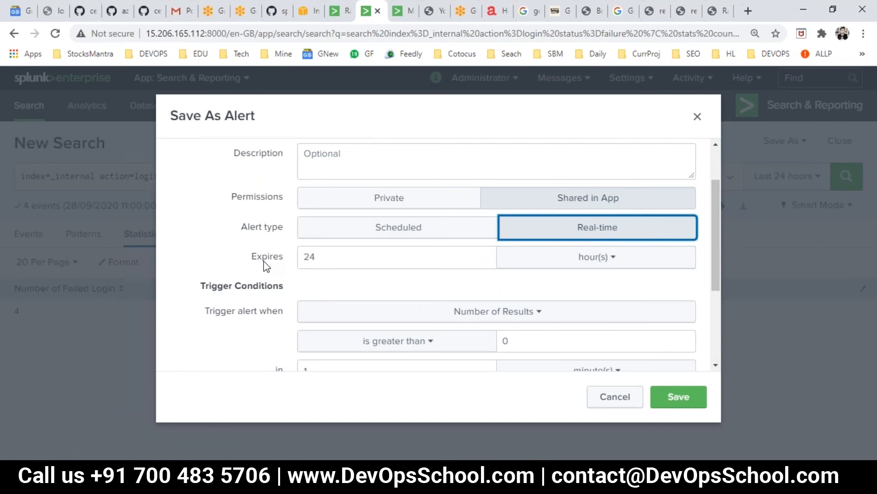
scroll(351, 318, "down", 2)
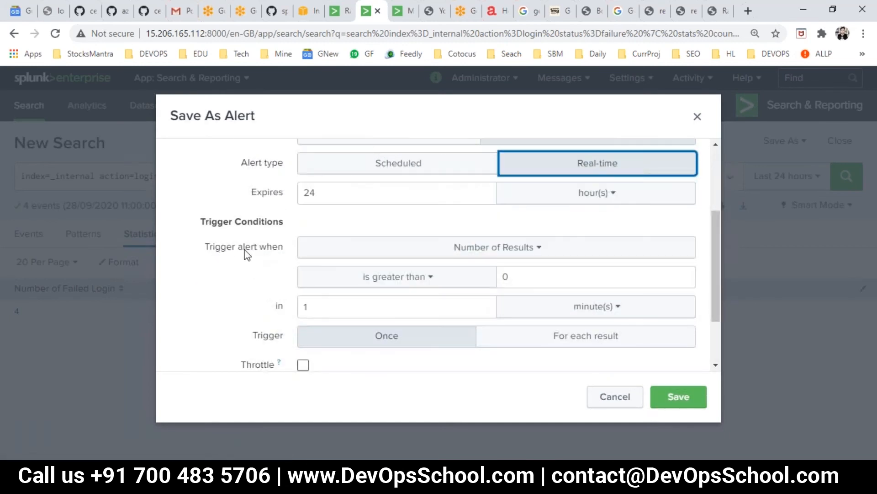
left_click(470, 246)
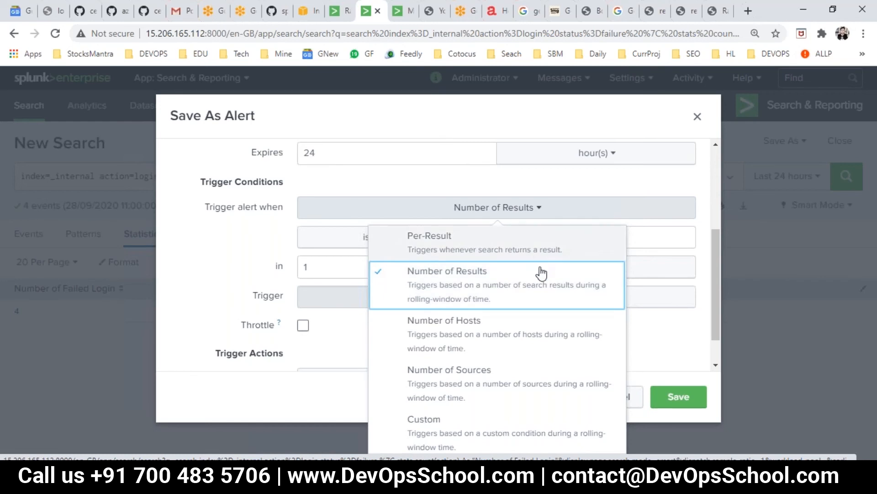
left_click(467, 284)
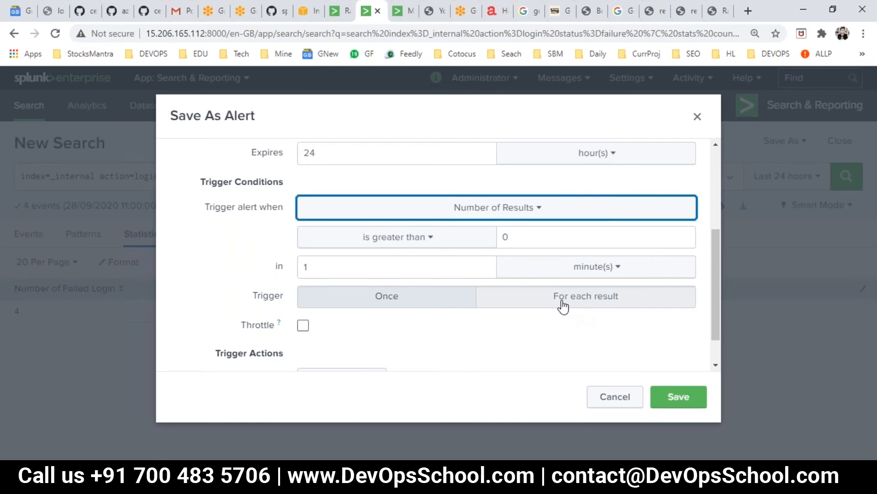
left_click(548, 299)
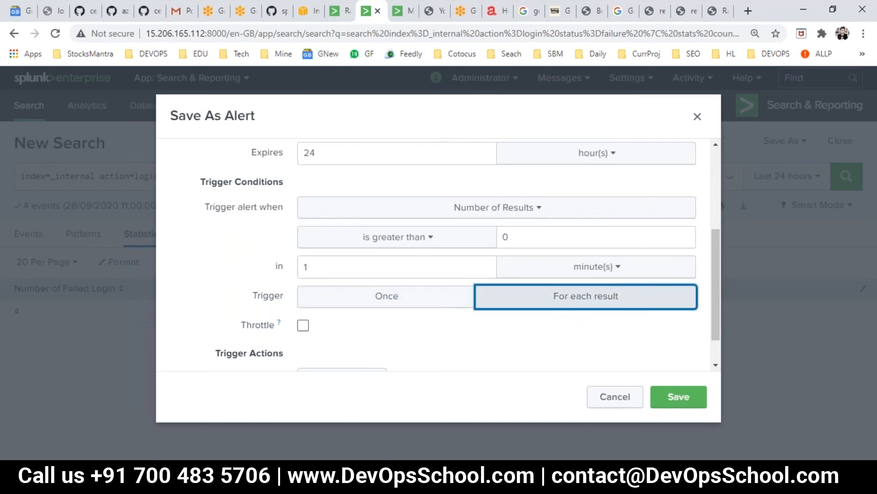
scroll(434, 312, "down", 1)
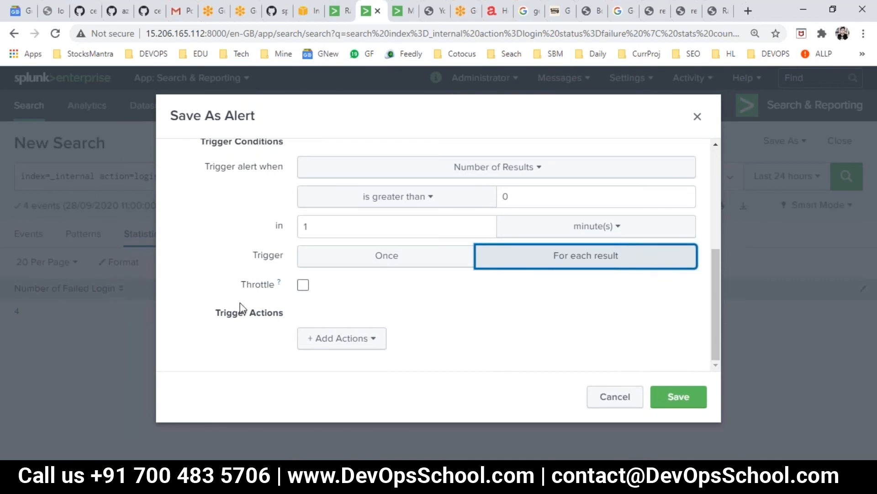
left_click(303, 285)
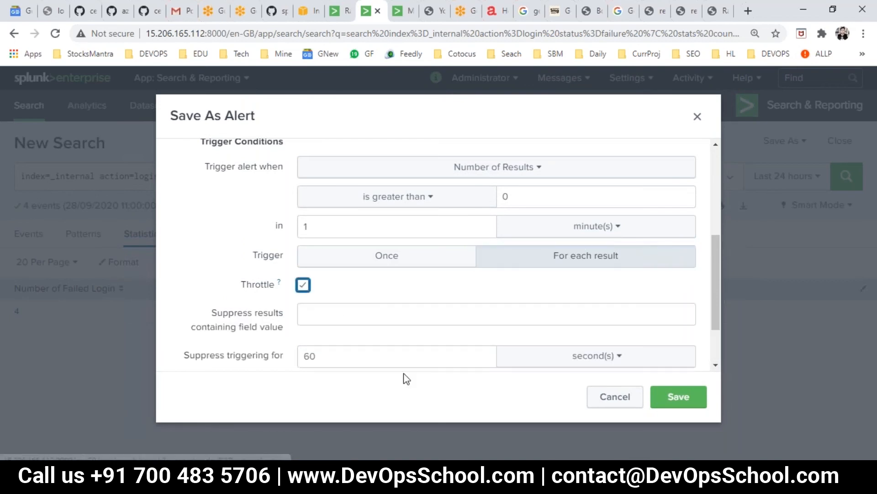
Turn throttling off and add a Send email action to the alert
left_click(303, 287)
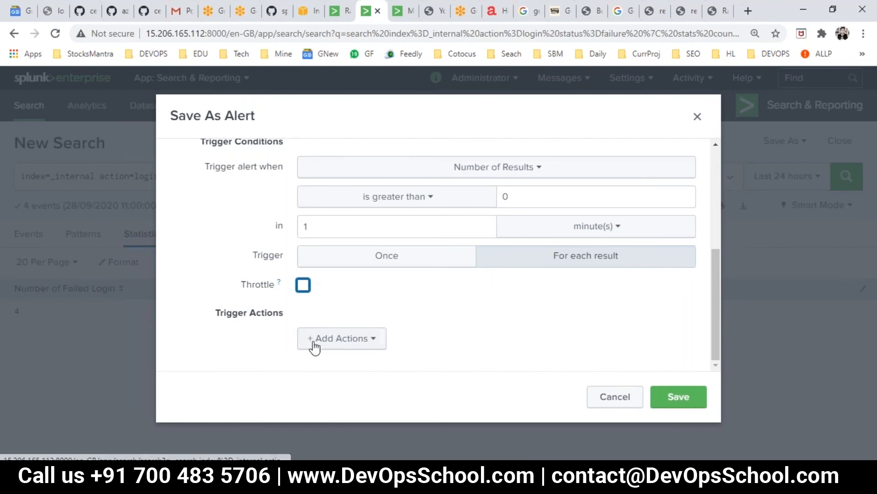
left_click(342, 342)
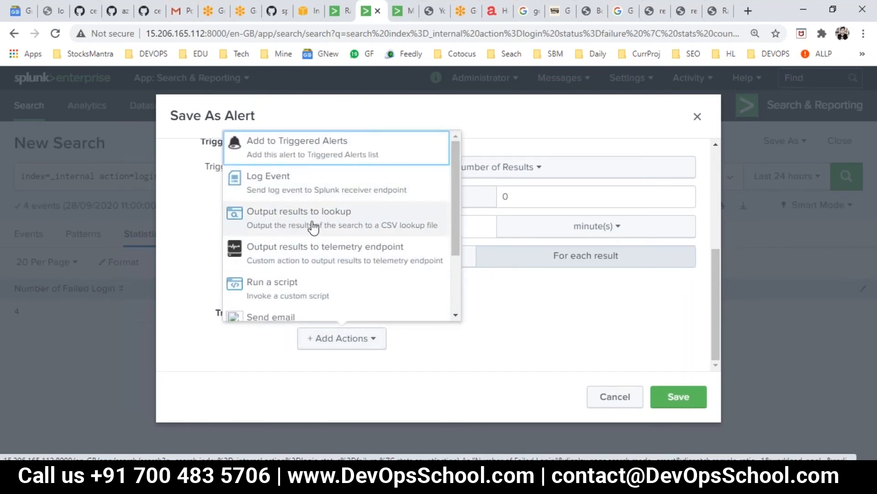
scroll(349, 248, "down", 1)
left_click(302, 256)
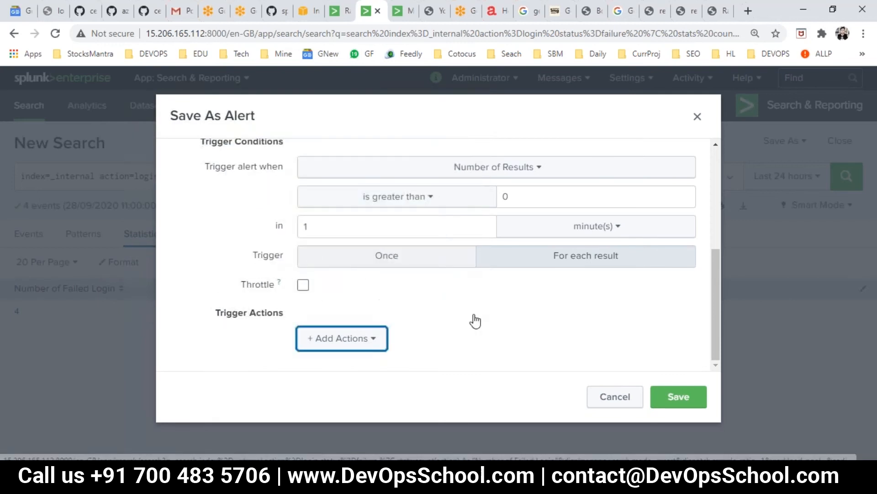
Raise the number-of-results threshold from 0 to 4
scroll(503, 292, "down", 5)
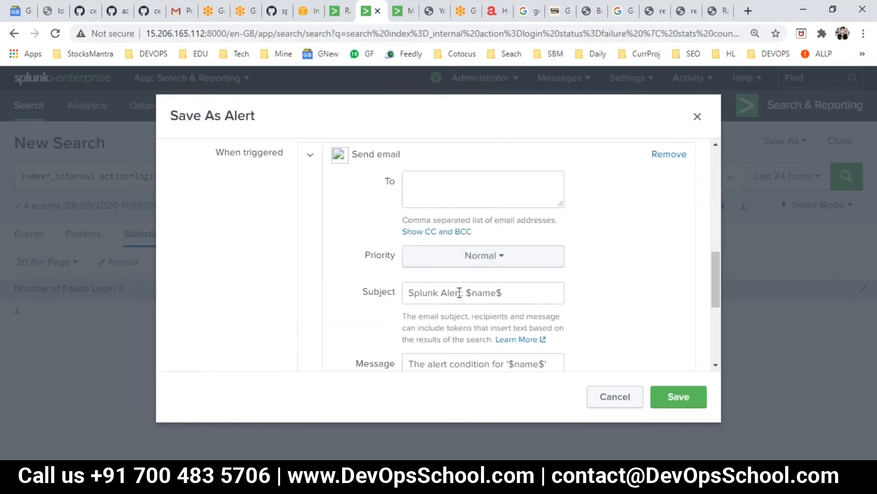
scroll(438, 274, "up", 5)
scroll(490, 276, "up", 2)
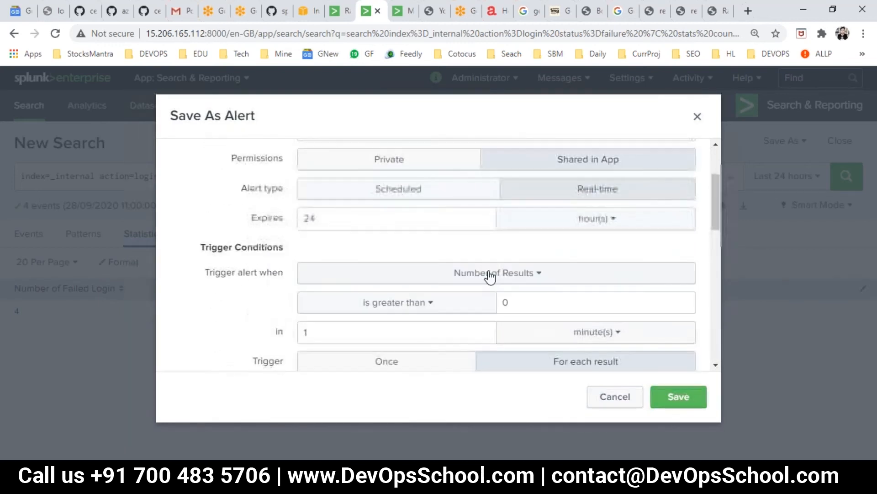
left_click(530, 307)
double_click(502, 300)
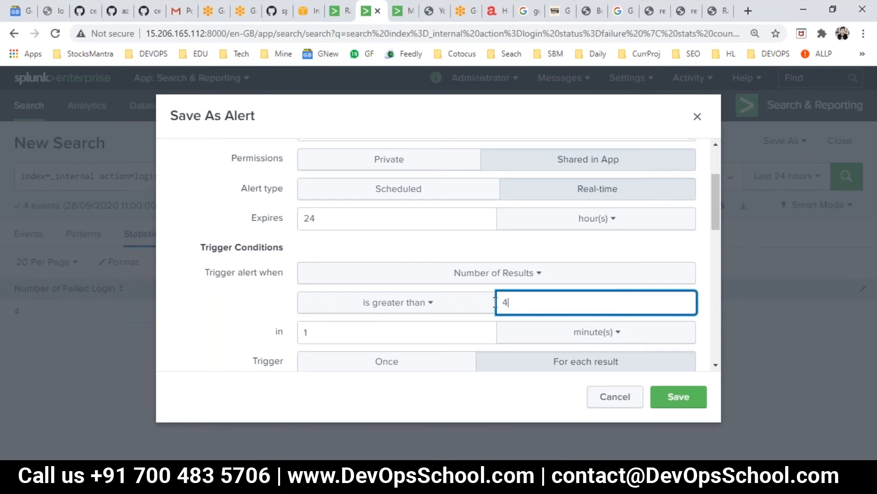
double_click(505, 303)
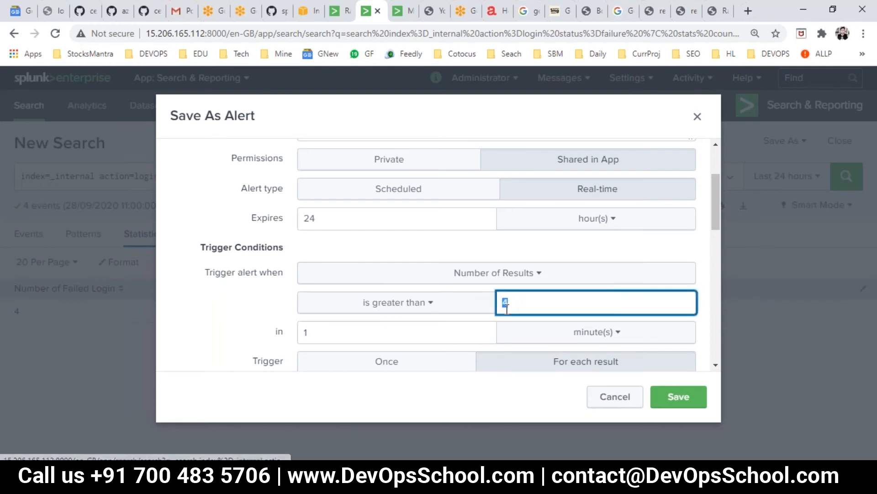
scroll(506, 307, "down", 4)
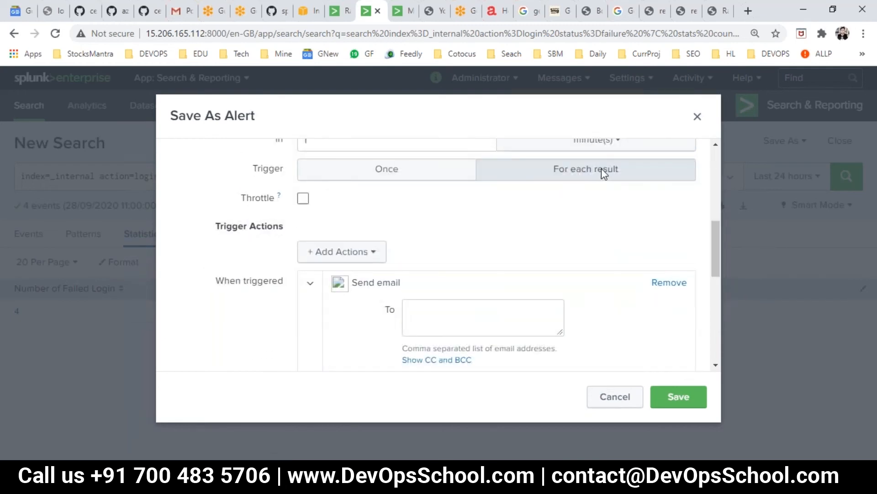
scroll(420, 268, "down", 1)
Enter the recipient's e-mail address in the To field
left_click(443, 263)
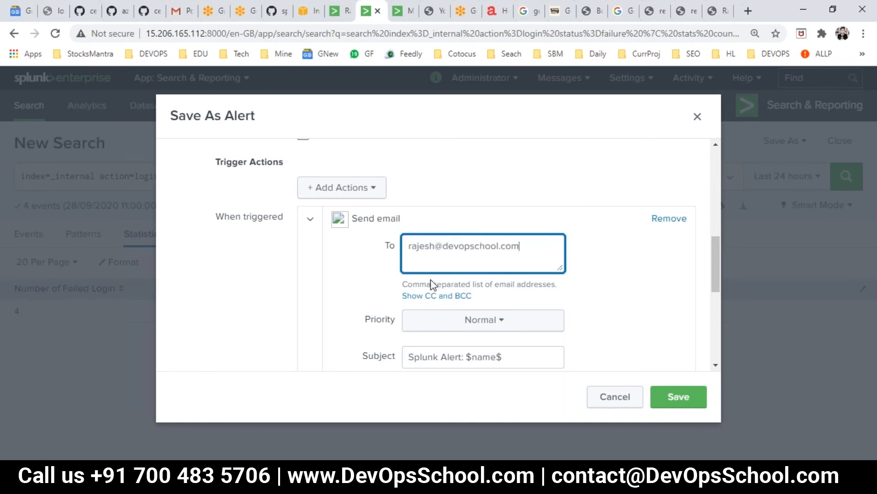
scroll(500, 323, "down", 2)
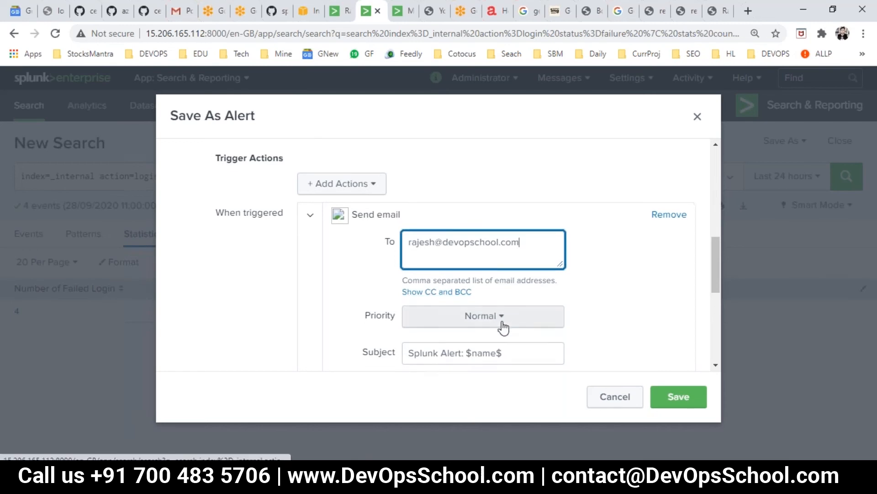
scroll(457, 263, "up", 1)
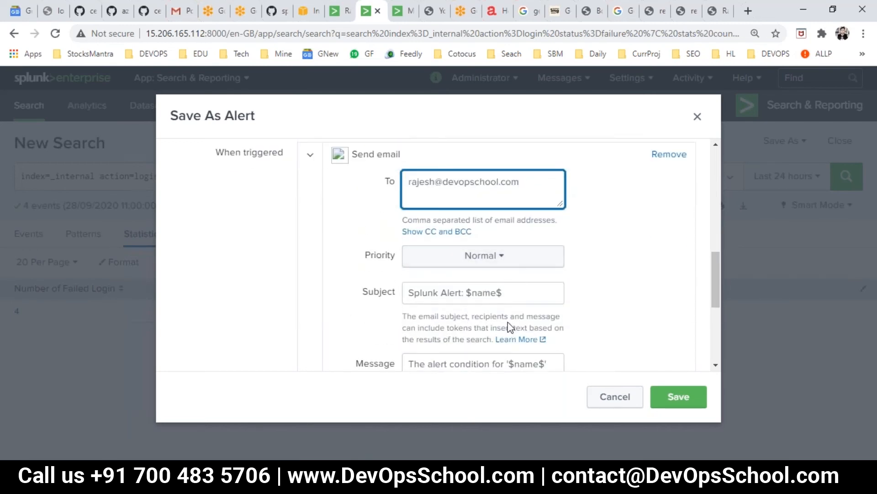
scroll(508, 321, "down", 2)
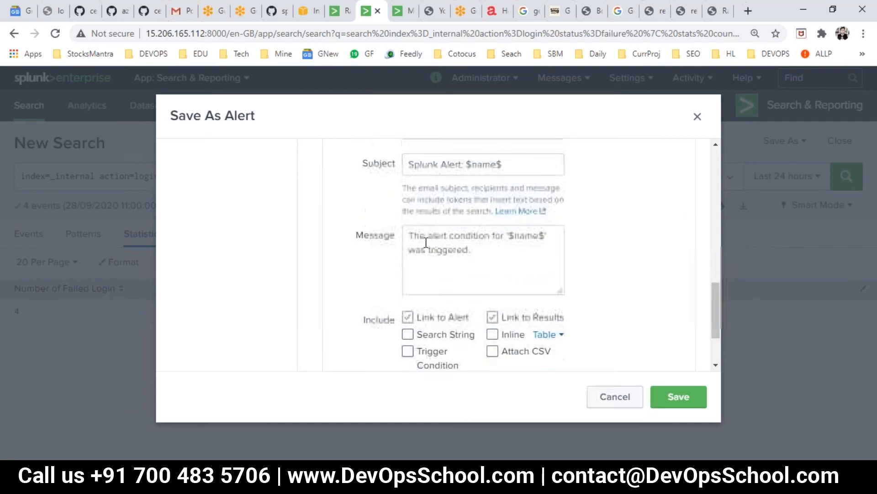
Include Search String, Inline results, Trigger Condition and Attach CSV, then save the alert
left_click(408, 334)
left_click(492, 334)
left_click(407, 352)
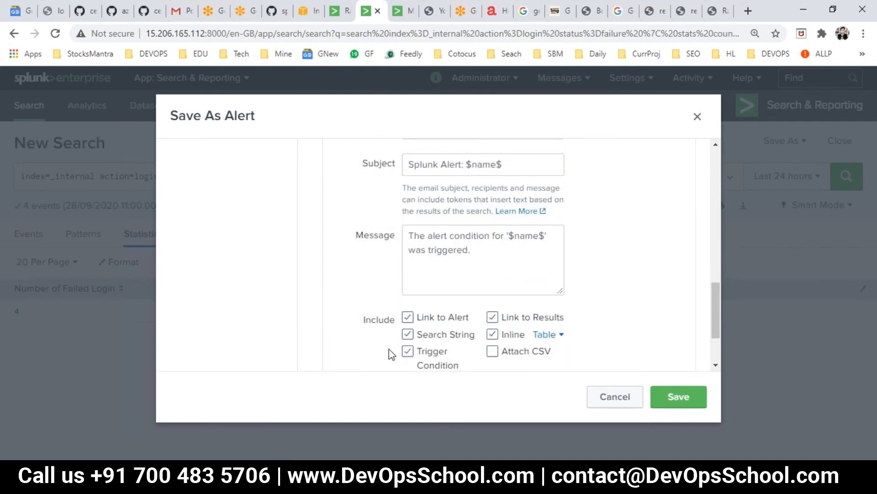
left_click(492, 350)
scroll(418, 320, "down", 2)
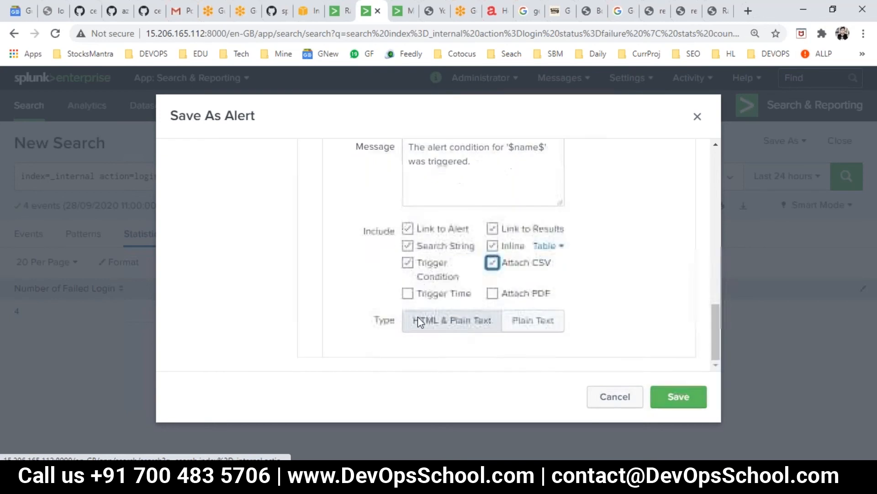
left_click(671, 408)
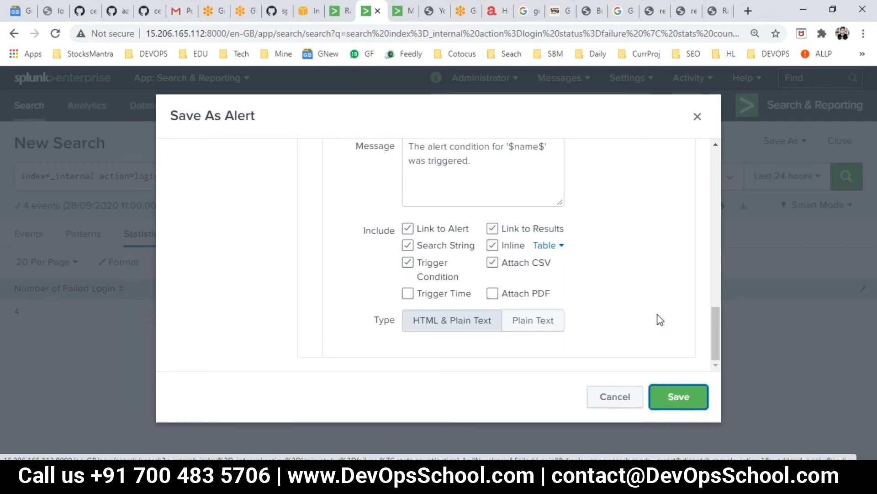
Retry saving, then enable throttling on the alert and try again
left_click(674, 399)
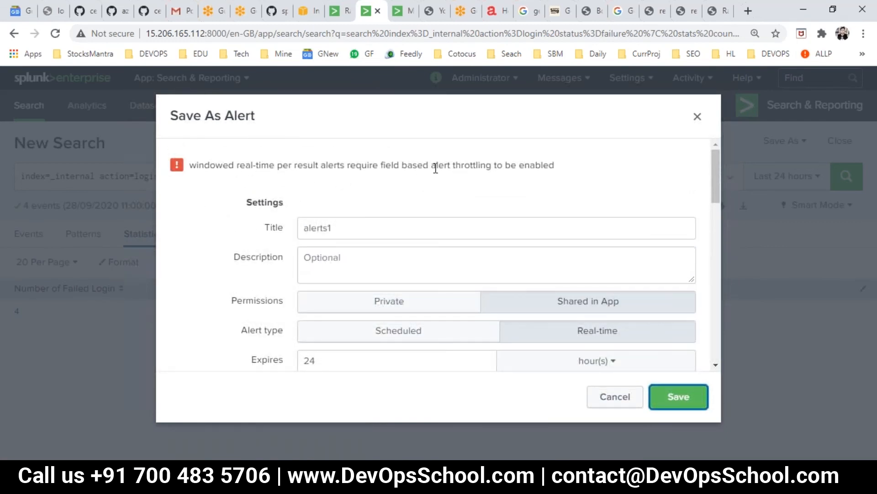
scroll(456, 284, "down", 4)
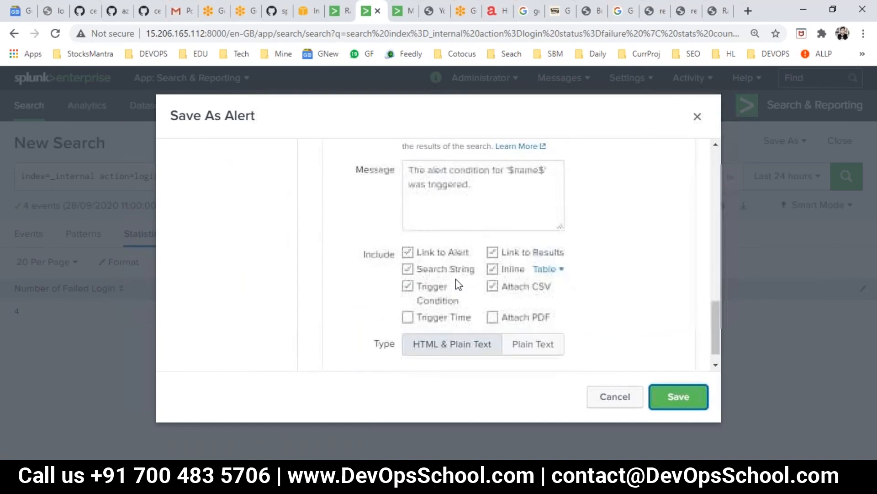
scroll(381, 290, "up", 8)
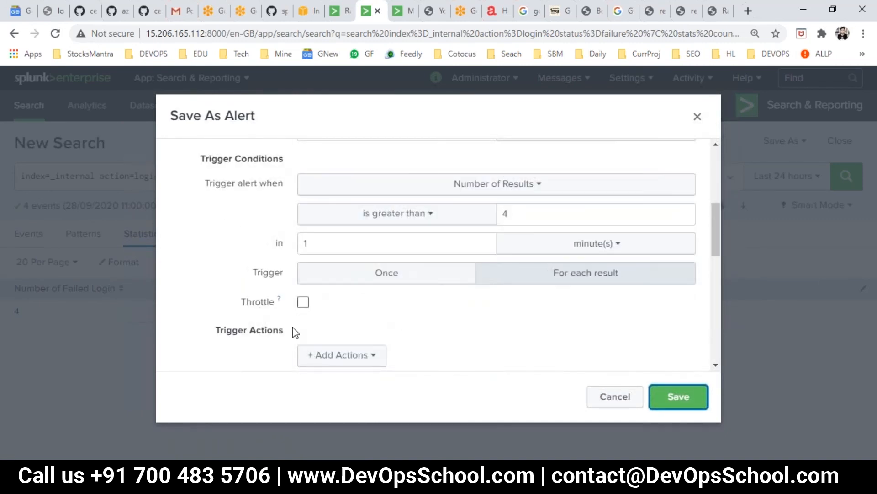
left_click(303, 302)
scroll(385, 336, "down", 4)
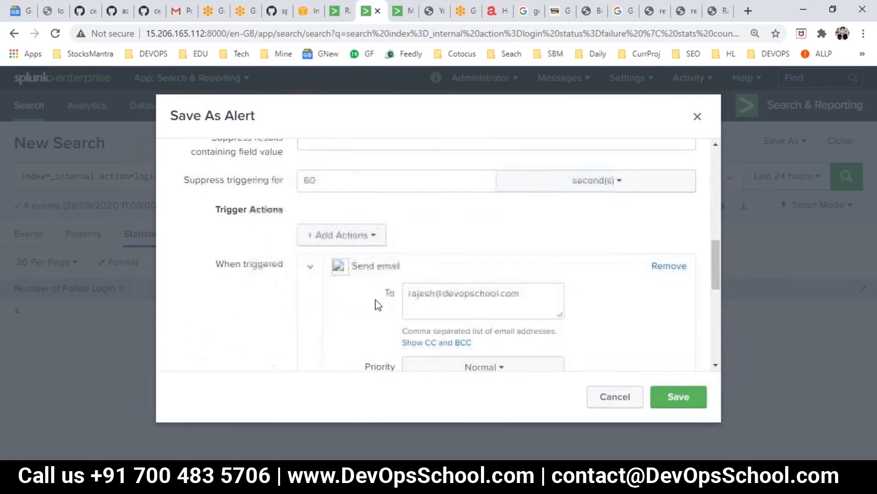
scroll(358, 251, "up", 2)
left_click(666, 403)
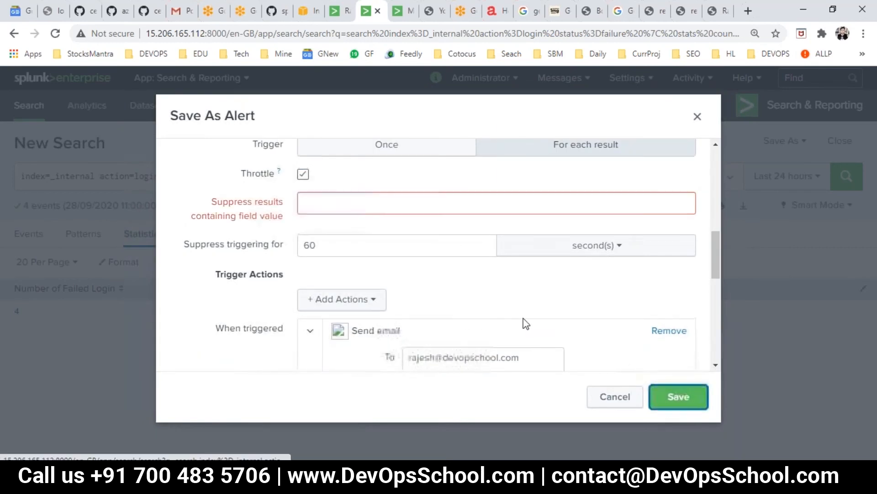
Enter 4 as the suppress field value and save the alert
left_click(339, 205)
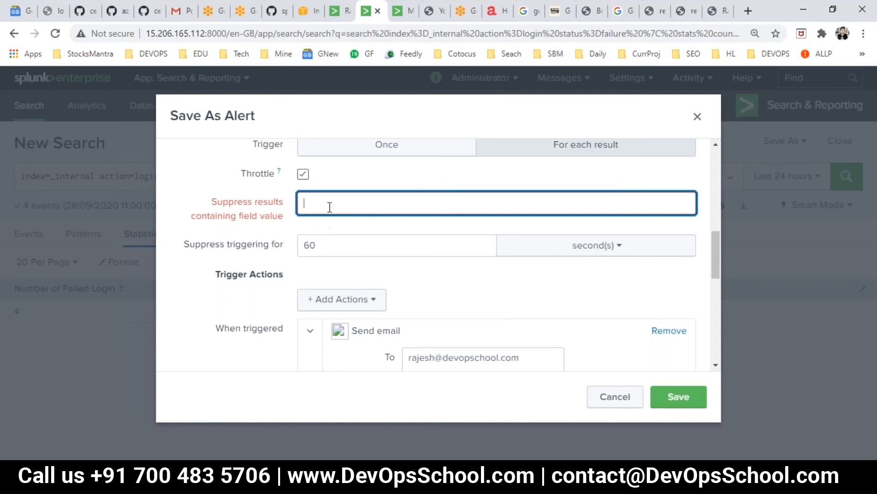
scroll(336, 229, "up", 1)
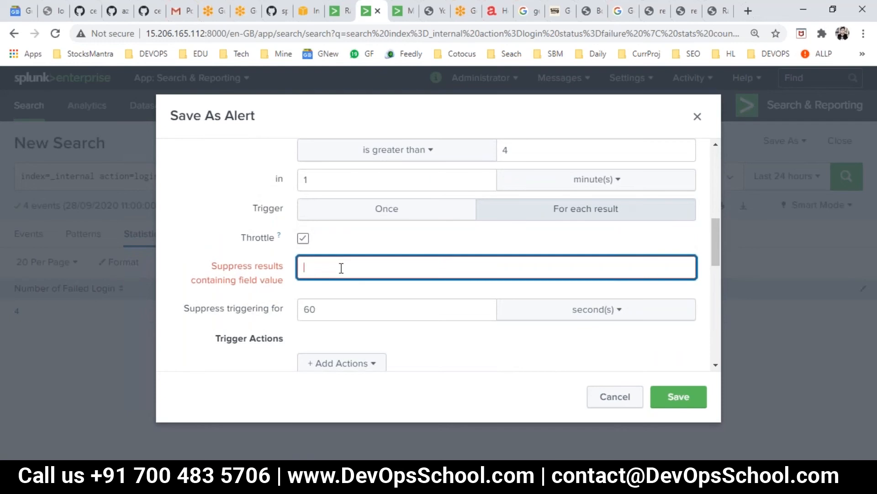
type("4")
left_click(679, 398)
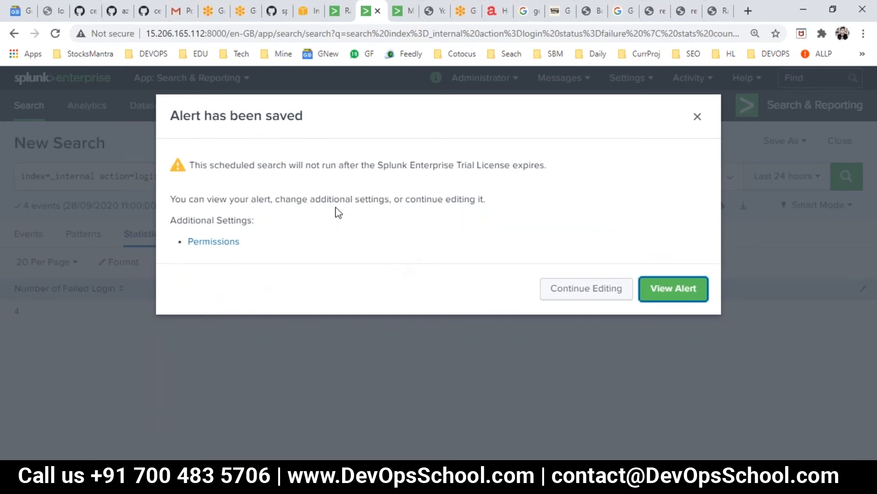
View the saved alerts1 details, then go to the Alerts list showing it enabled
left_click(656, 289)
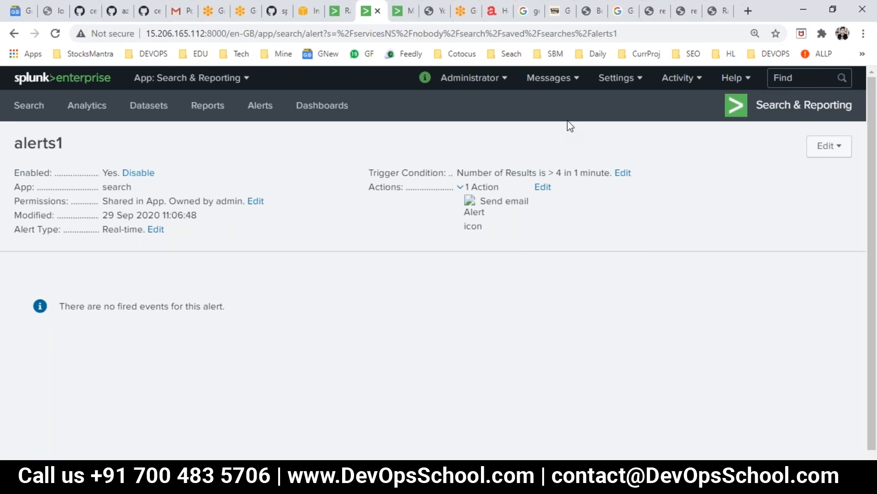
left_click(274, 104)
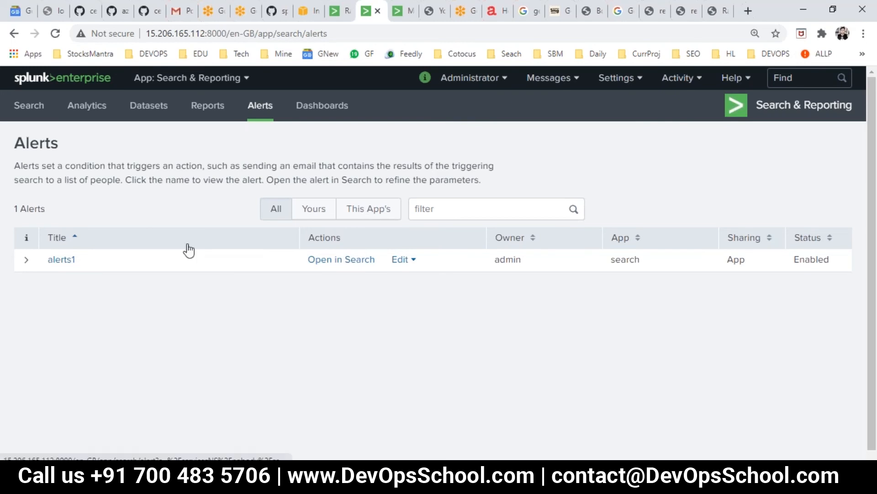
Check Activity > Triggered Alerts, which shows no triggered alerts yet
left_click(618, 87)
left_click(558, 78)
left_click(674, 81)
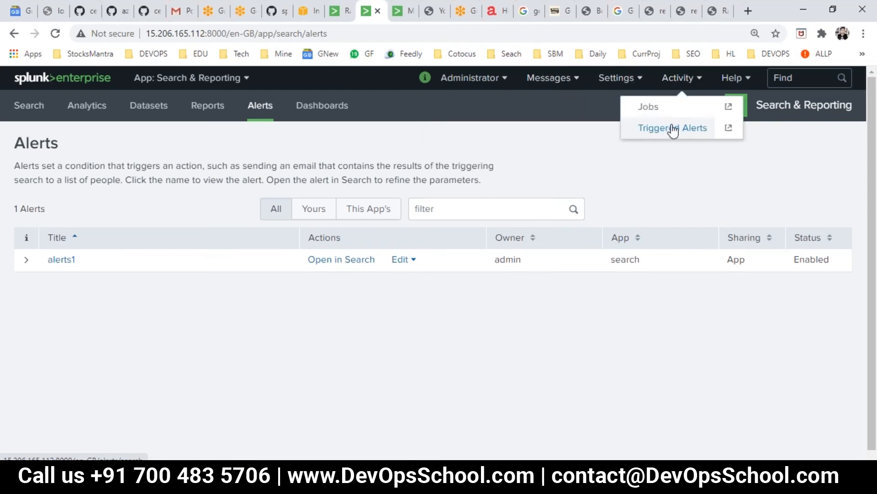
left_click(674, 128)
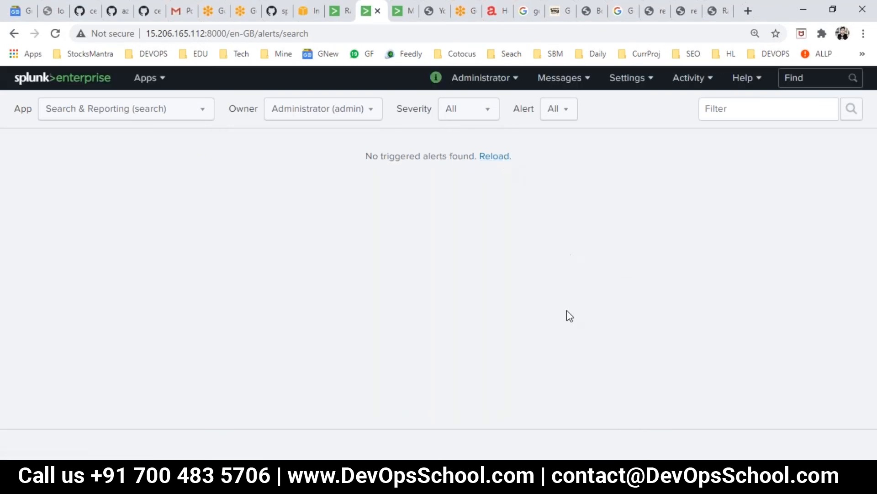
Attempt an admin sign-in with a wrong password in the login window
mouse_move(331, 486)
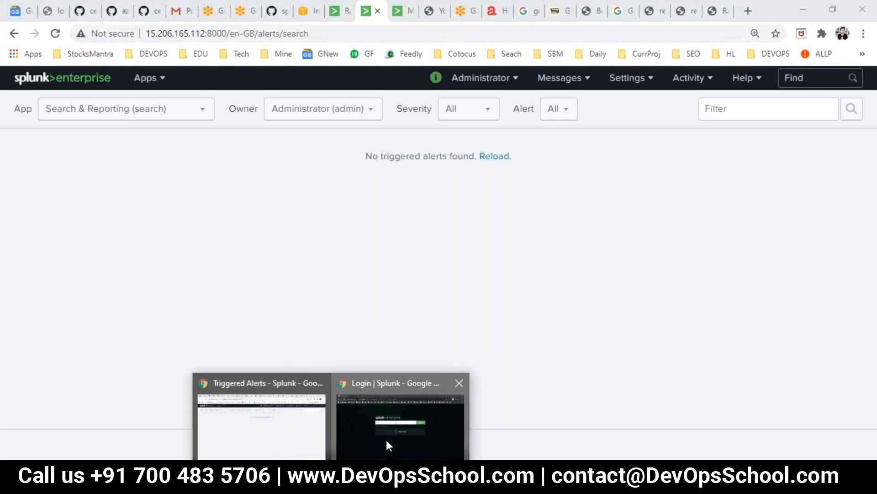
left_click(386, 440)
type("•••••")
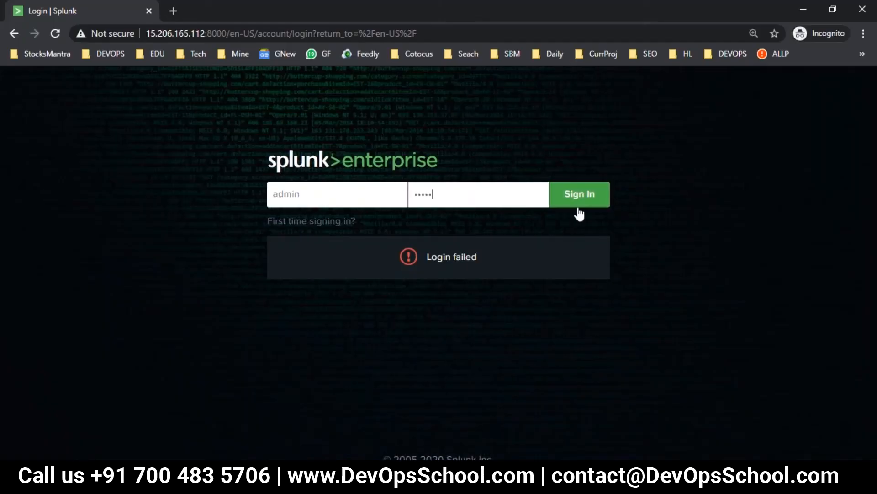
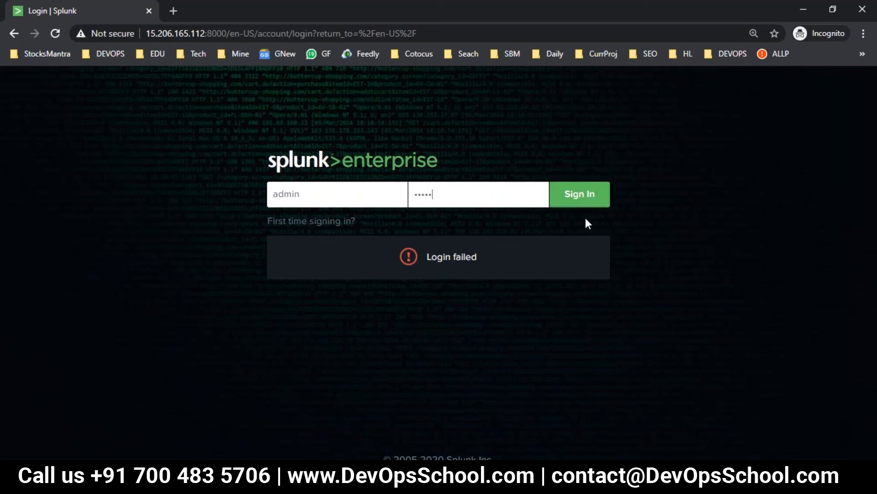
Submit another wrong admin password so the sign-in fails again
left_click(586, 201)
Return to the Triggered Alerts page and reload it several times; no alerts have triggered
mouse_move(325, 484)
left_click(263, 411)
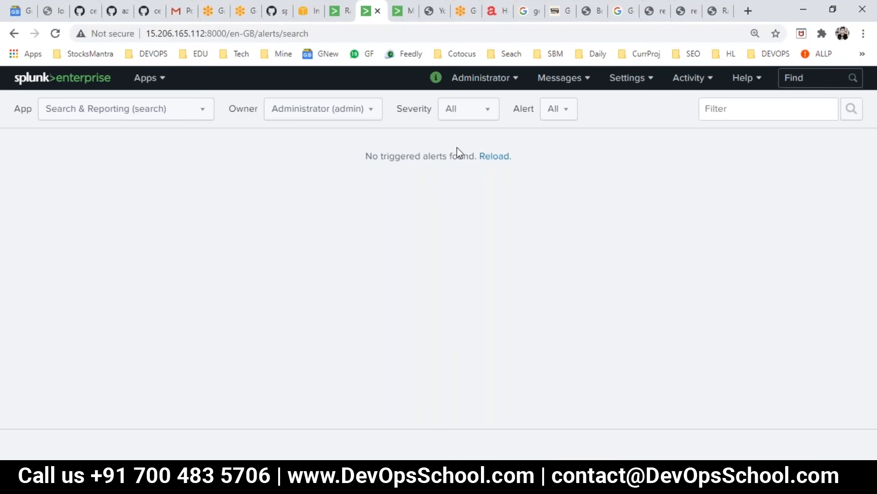
left_click(494, 156)
left_click(492, 157)
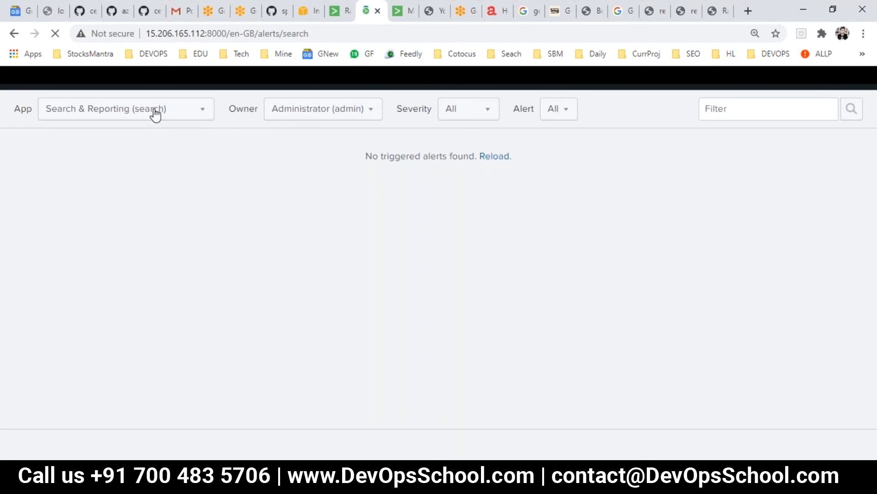
left_click(197, 114)
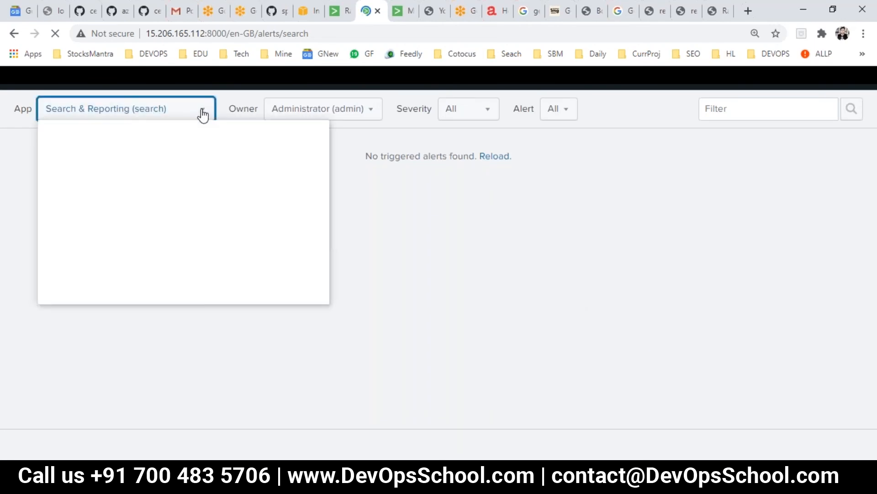
left_click(466, 232)
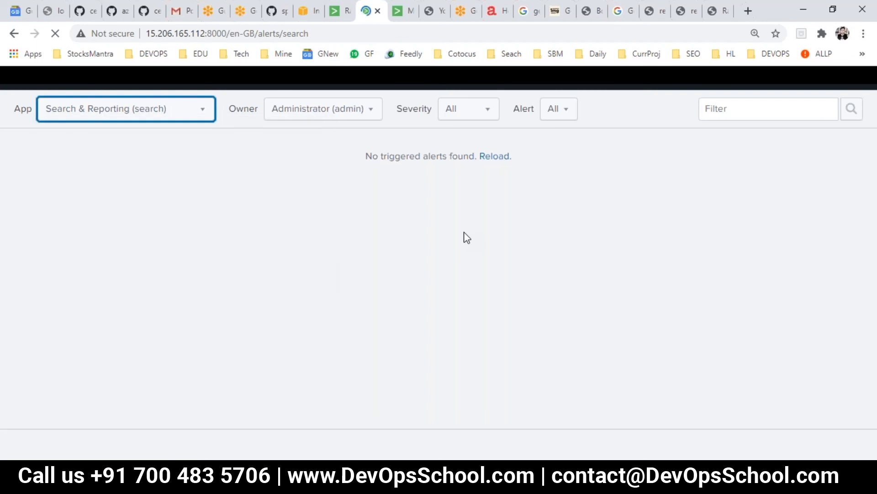
left_click(489, 157)
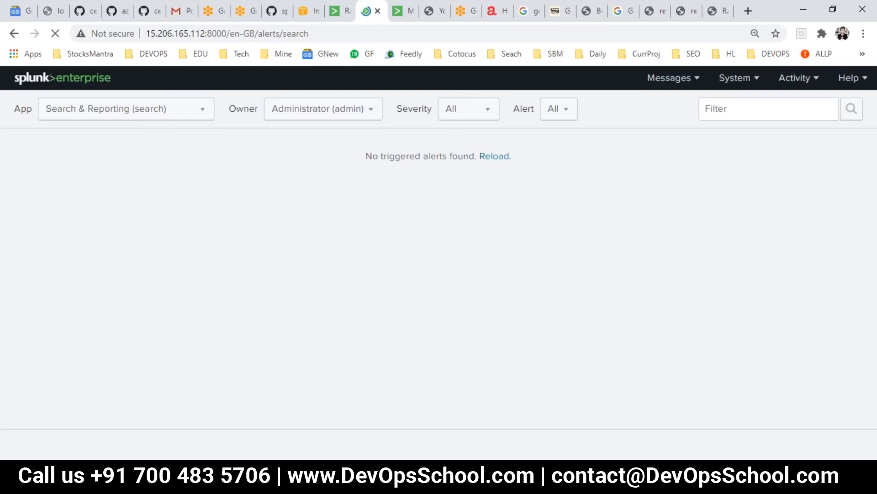
left_click(485, 157)
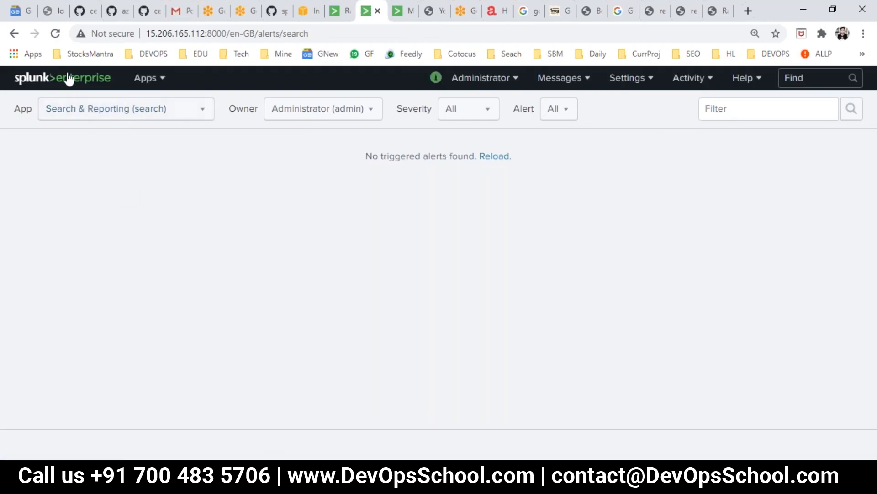
Go via the splunk>enterprise home launcher into the Search & Reporting app
left_click(41, 80)
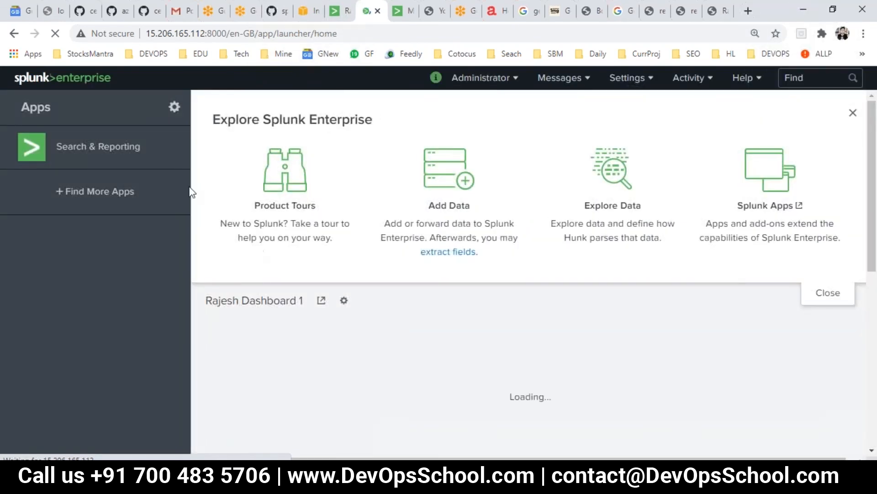
left_click(122, 149)
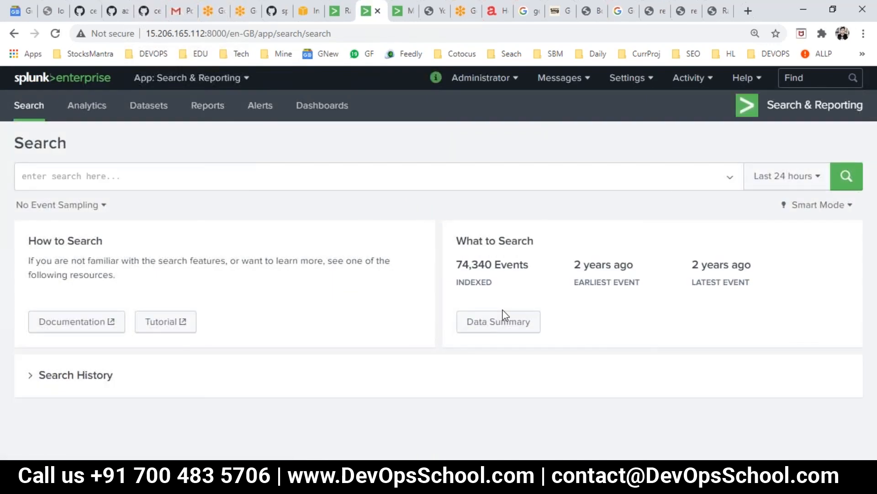
Rerun the failed-login count query from Search History over Last 24 hours, returning 7
left_click(76, 378)
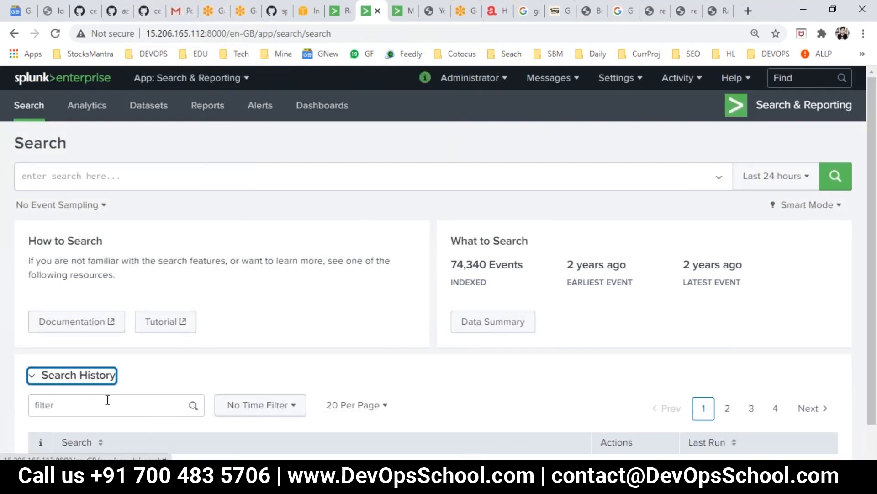
scroll(145, 405, "down", 3)
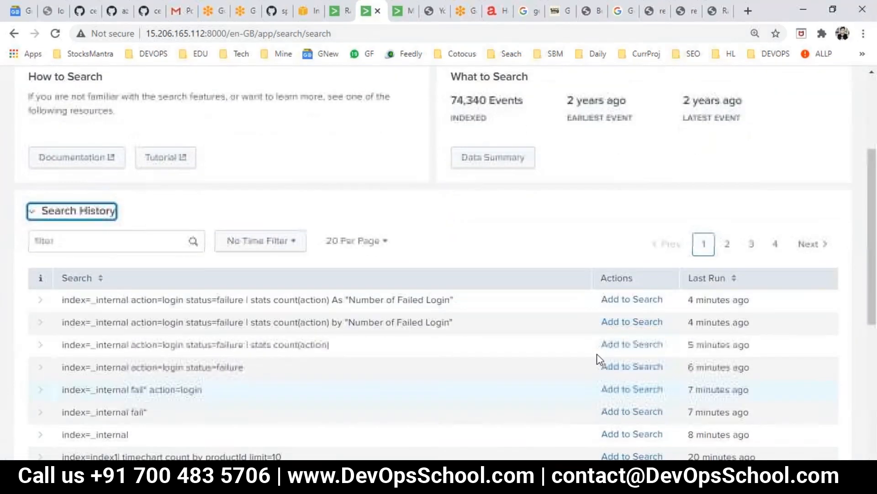
left_click(614, 302)
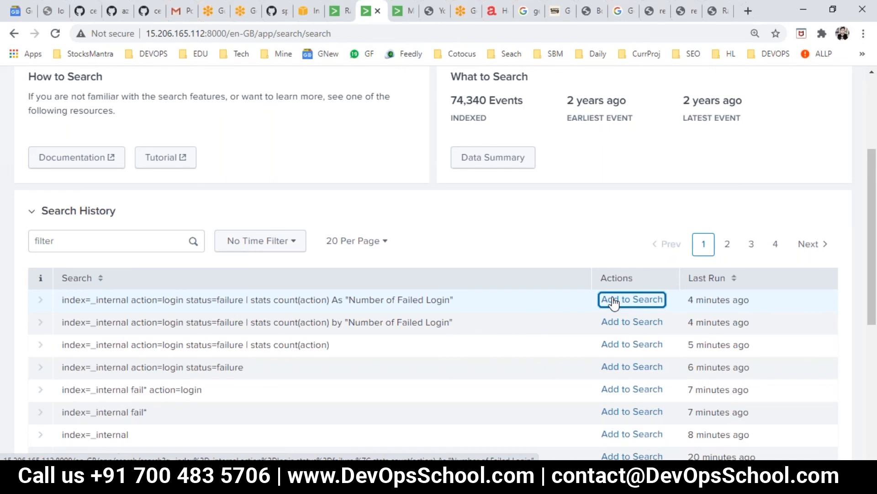
left_click(613, 303)
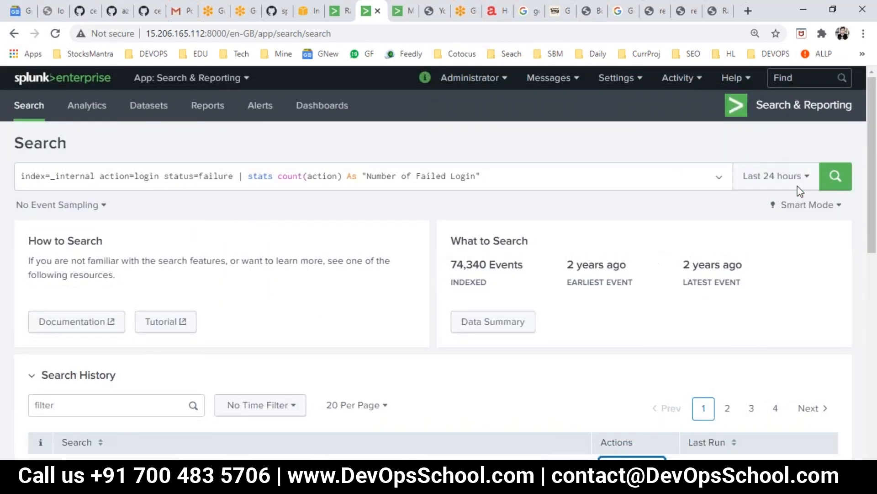
left_click(796, 185)
left_click(803, 103)
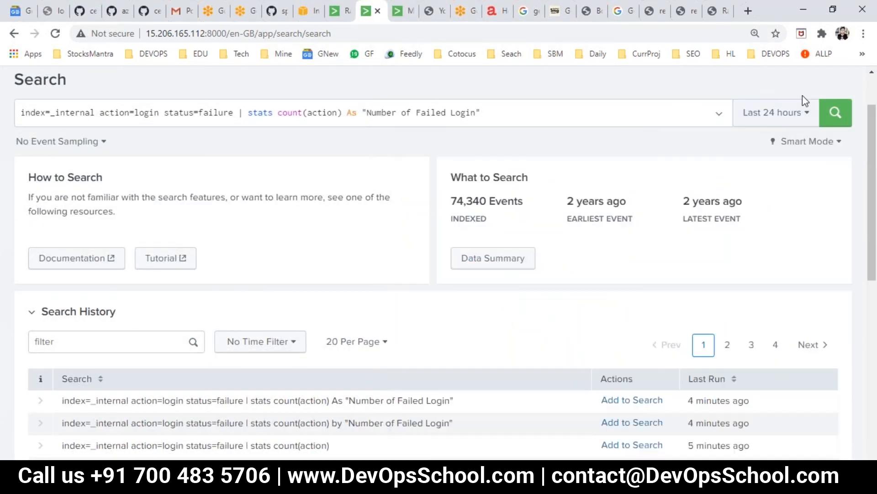
left_click(844, 114)
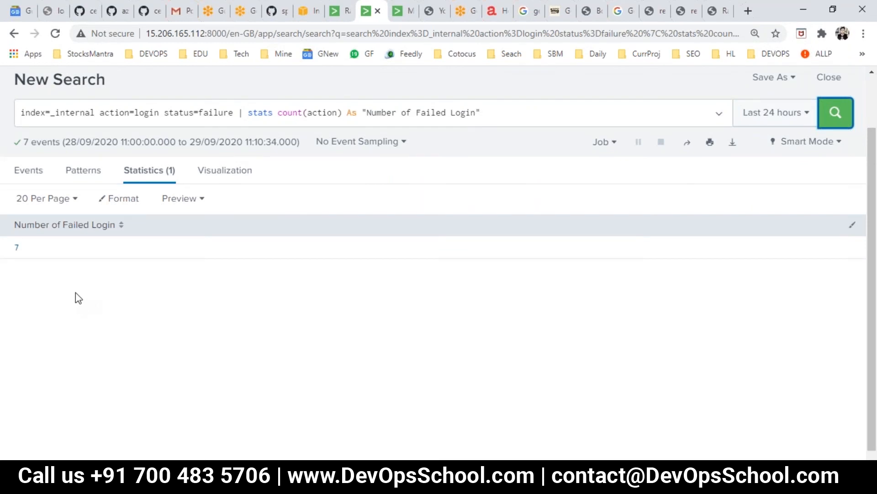
scroll(251, 283, "up", 2)
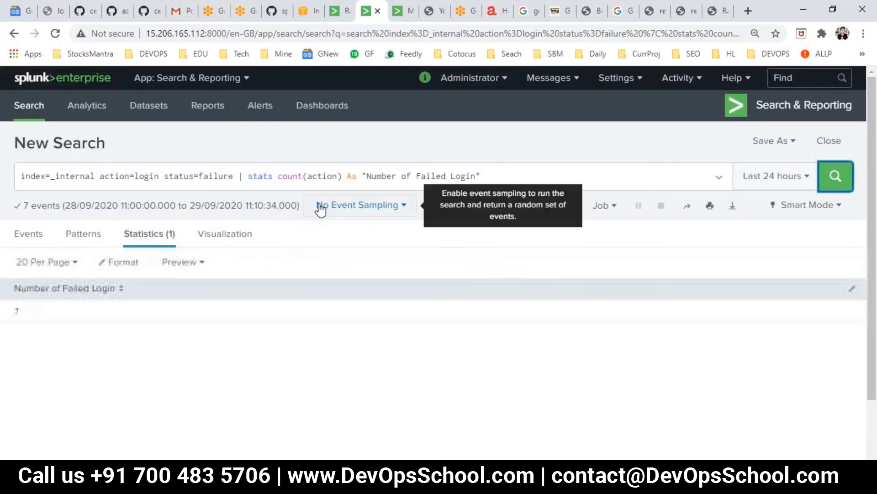
Open the Alerts list, then head back toward the incognito login window
left_click(260, 108)
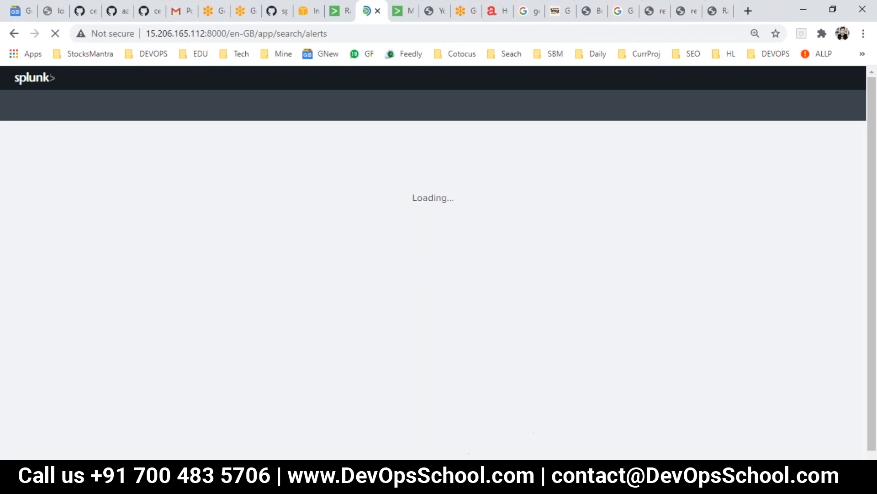
mouse_move(405, 454)
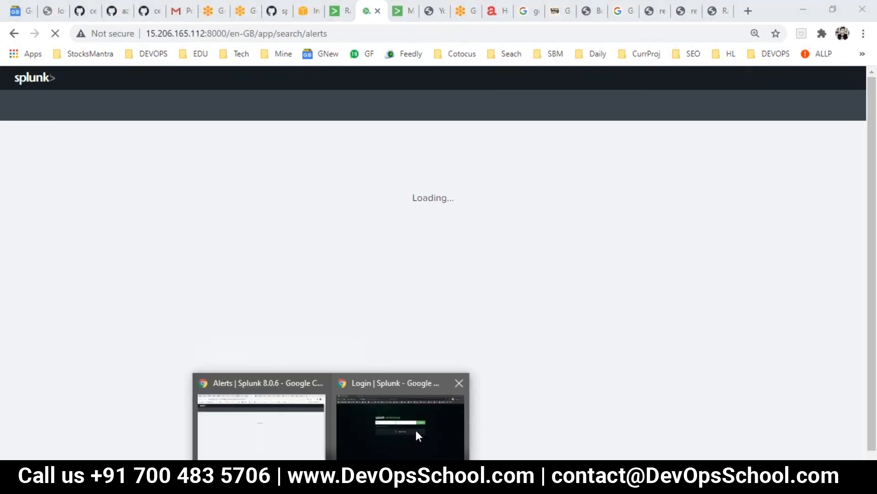
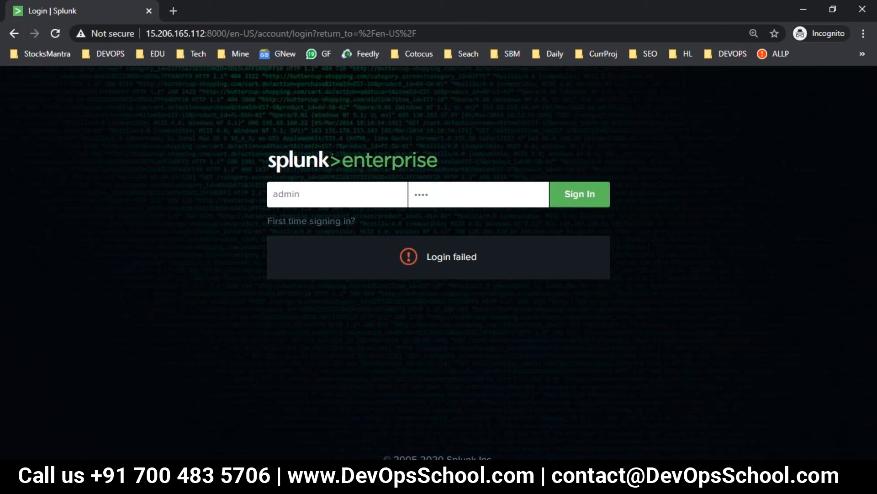
Bring the Splunk Alerts window listing alerts1 back to the front
mouse_move(333, 482)
left_click(288, 418)
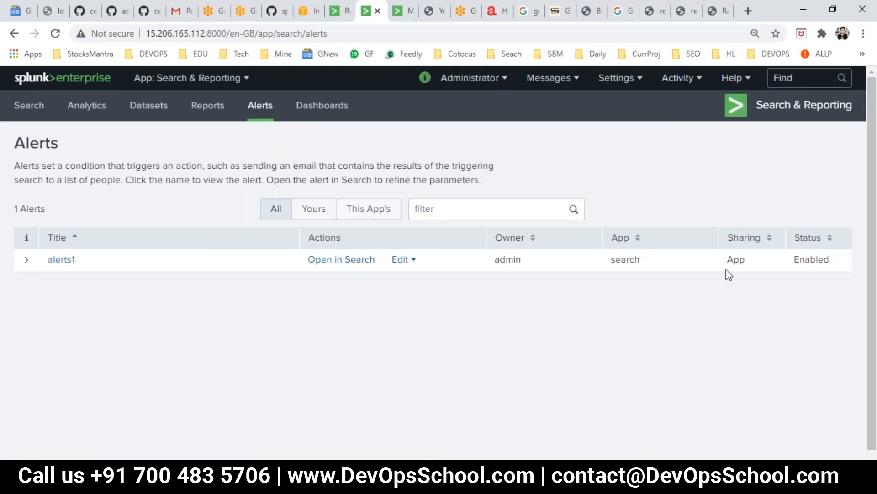
Open Edit Alert for alerts1 and keep its expiry at 24 hours
left_click(401, 260)
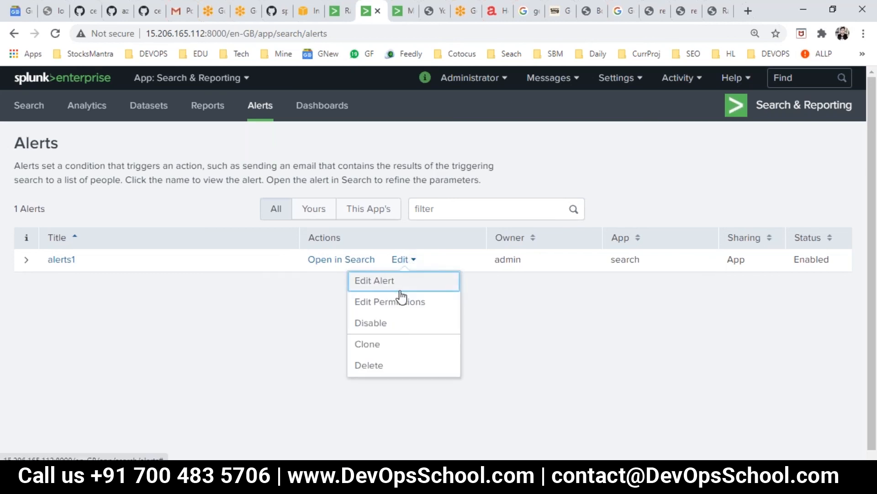
left_click(395, 287)
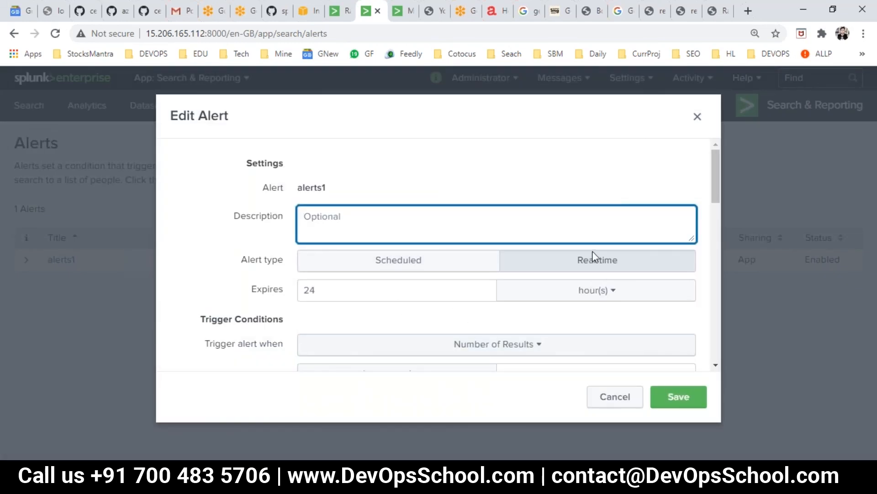
scroll(370, 316, "down", 2)
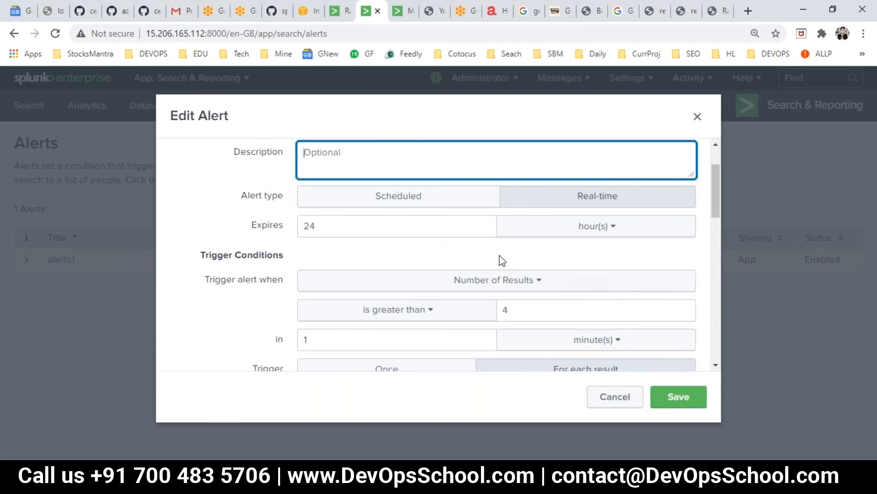
double_click(326, 225)
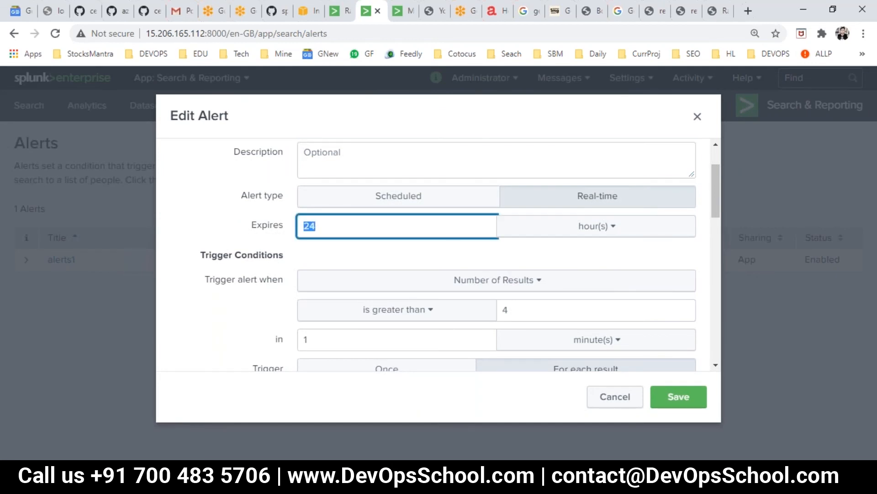
left_click(547, 228)
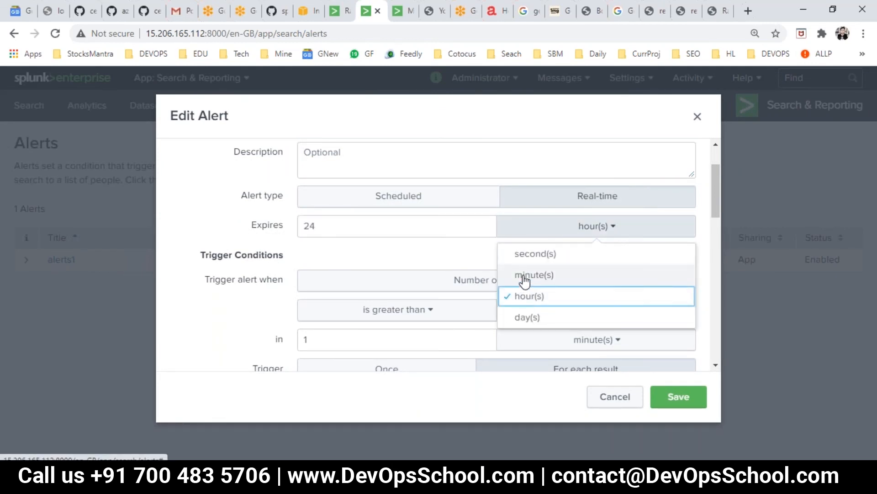
left_click(196, 221)
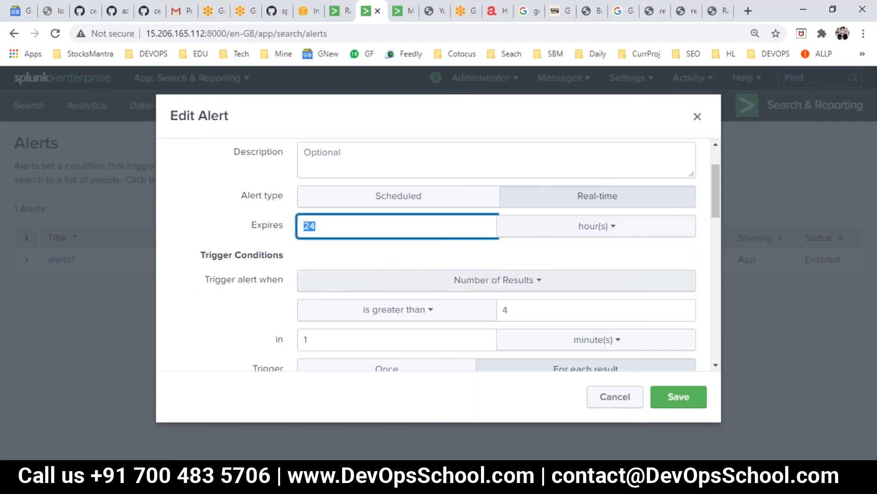
Confirm the trigger of more than 4 results in 1 minute, then save alerts1
left_click_drag(228, 255, 273, 256)
scroll(324, 267, "down", 2)
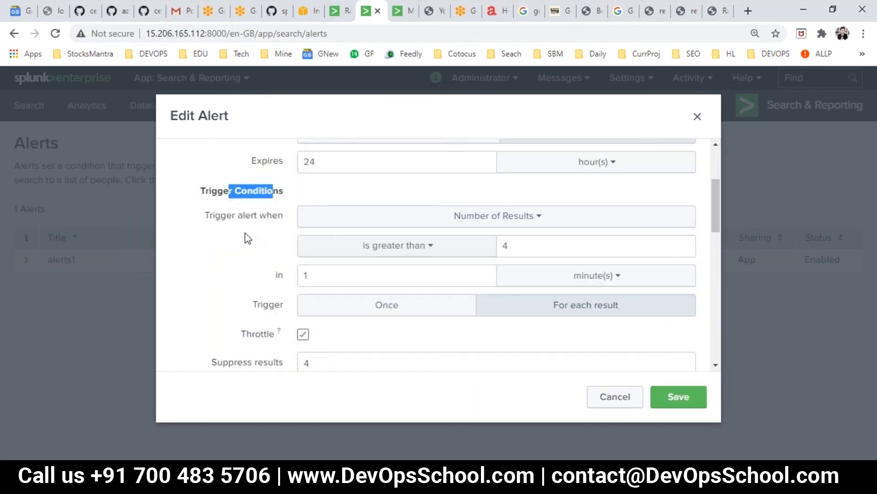
left_click(255, 219)
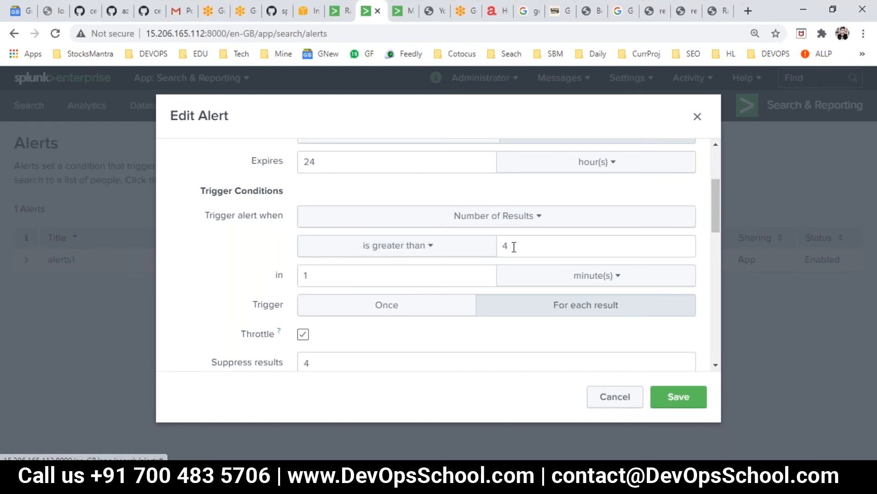
left_click_drag(314, 275, 297, 273)
left_click(330, 275)
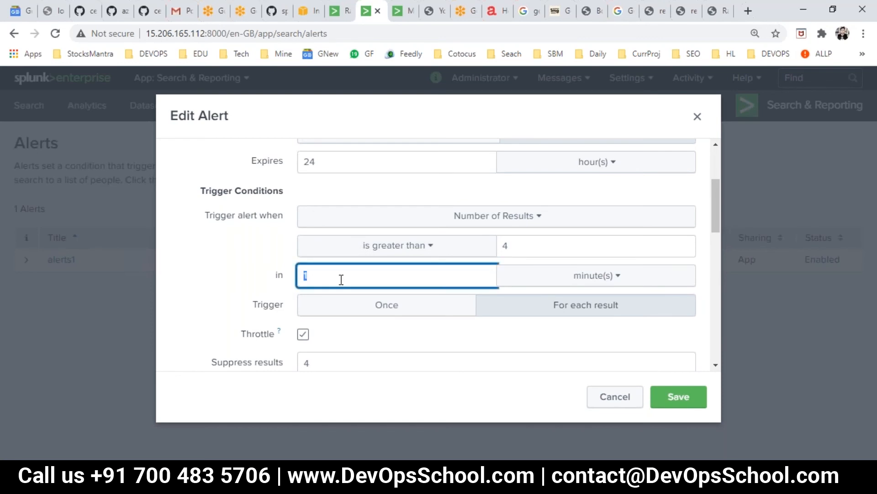
left_click_drag(508, 241, 499, 238)
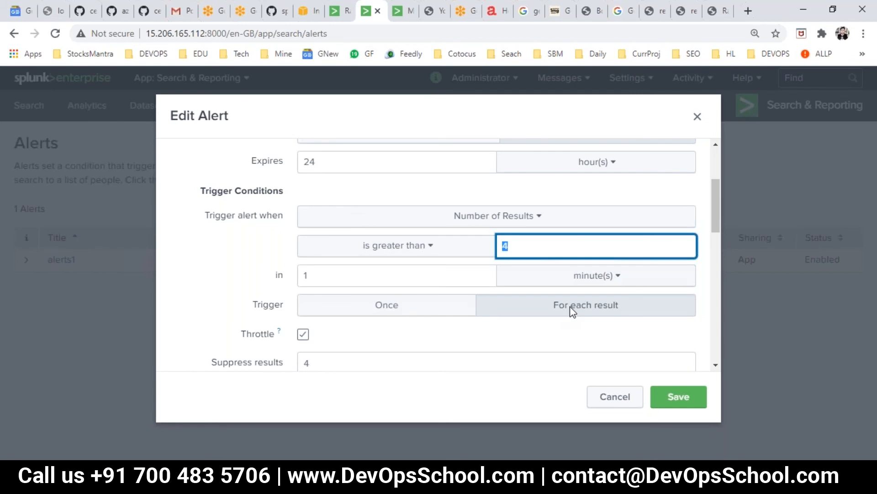
scroll(279, 329, "down", 2)
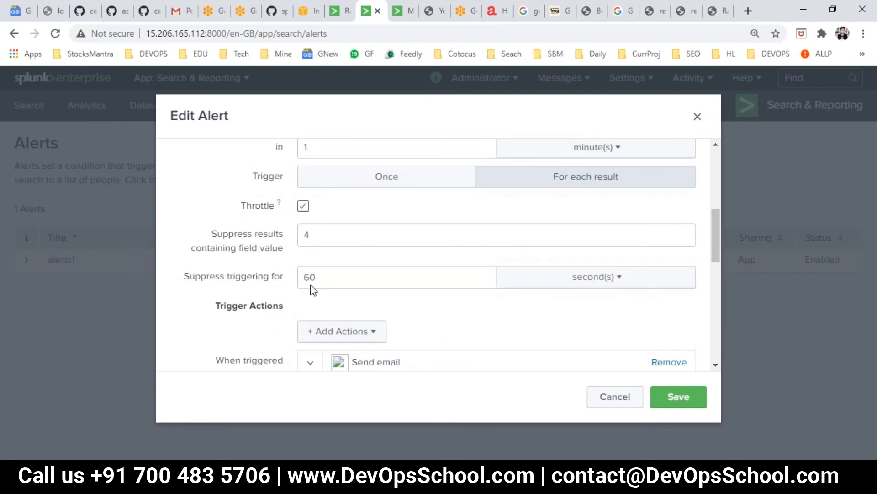
scroll(430, 333, "down", 3)
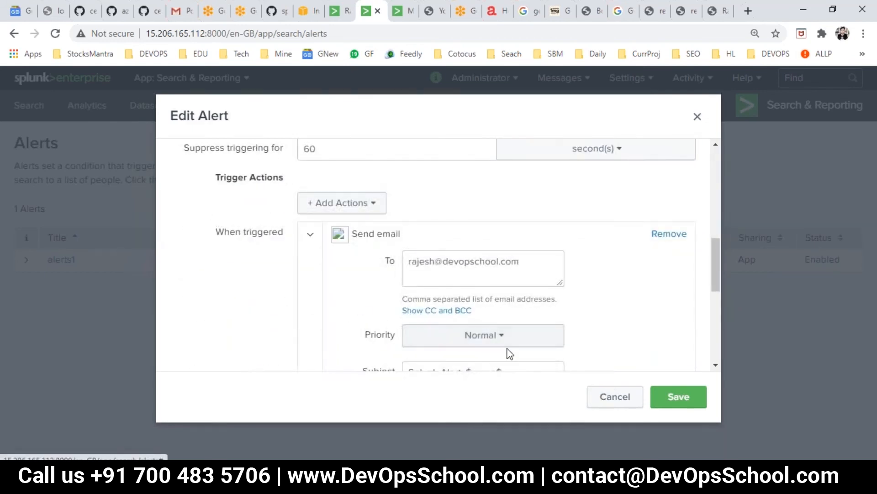
scroll(505, 352, "down", 4)
left_click(663, 405)
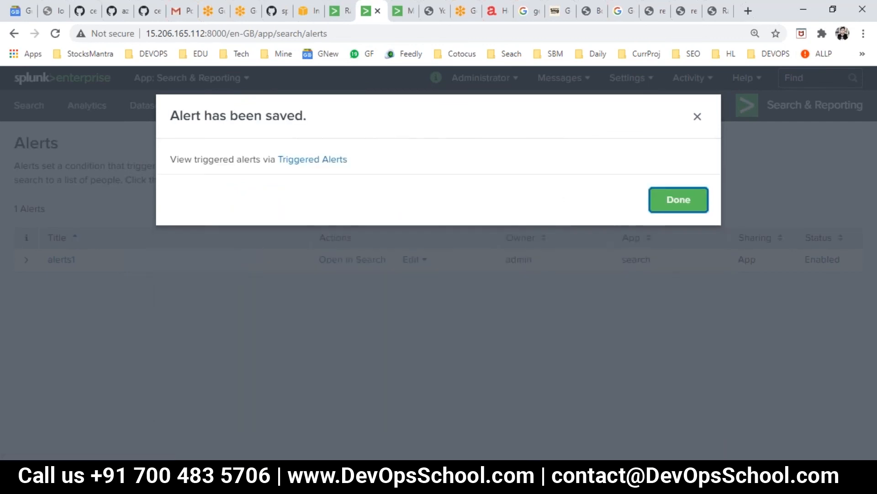
Dismiss the saved confirmation and go to Activity > Triggered Alerts
left_click(674, 197)
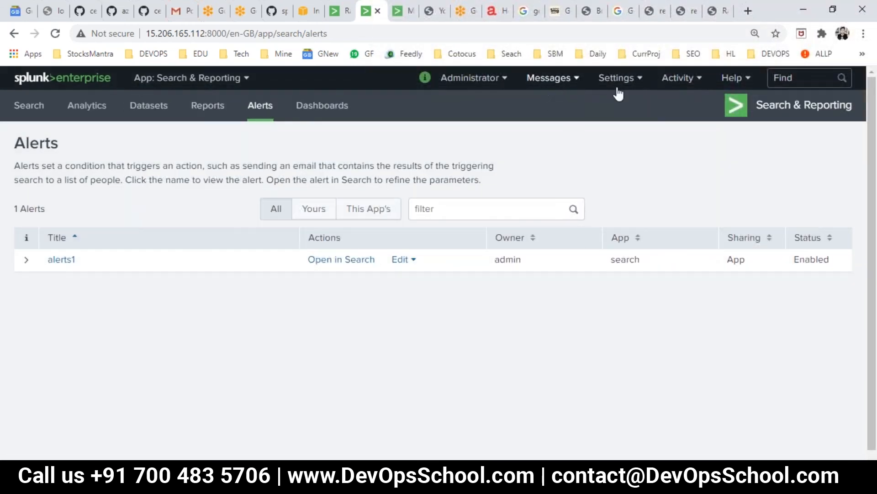
left_click(675, 84)
left_click(677, 129)
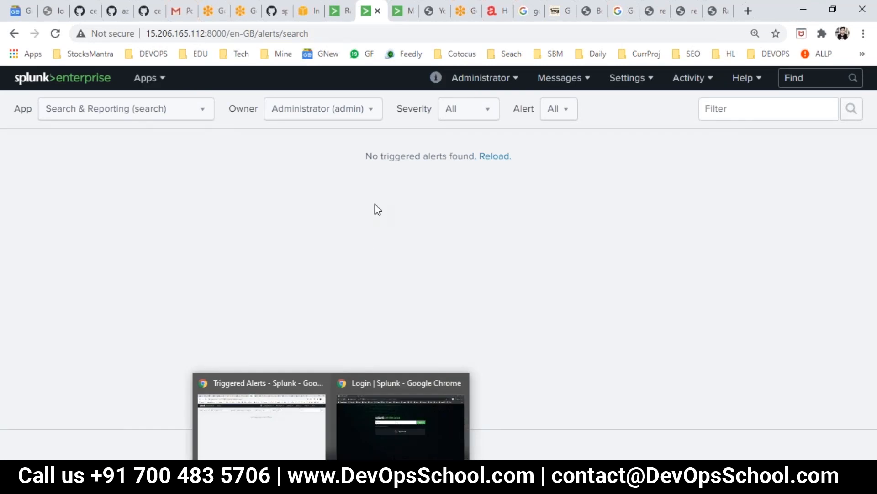
In the incognito login window, change the admin username to a misspelled one for another failed login
mouse_move(343, 444)
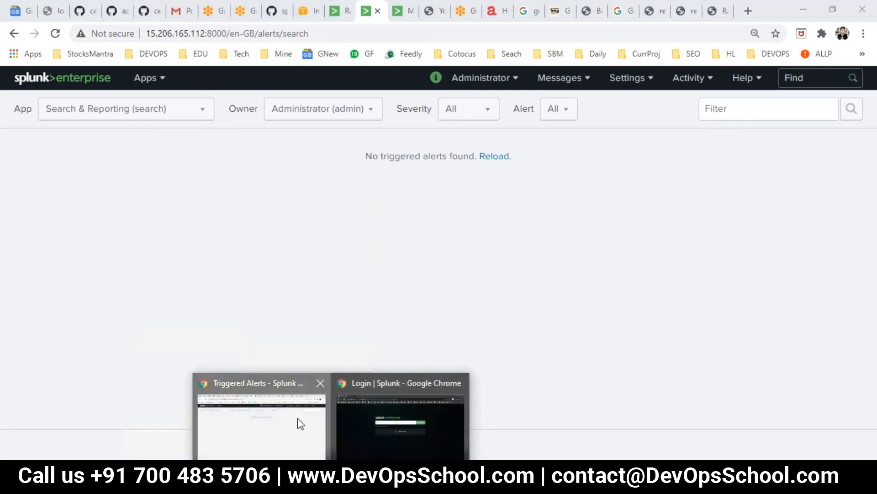
left_click(413, 406)
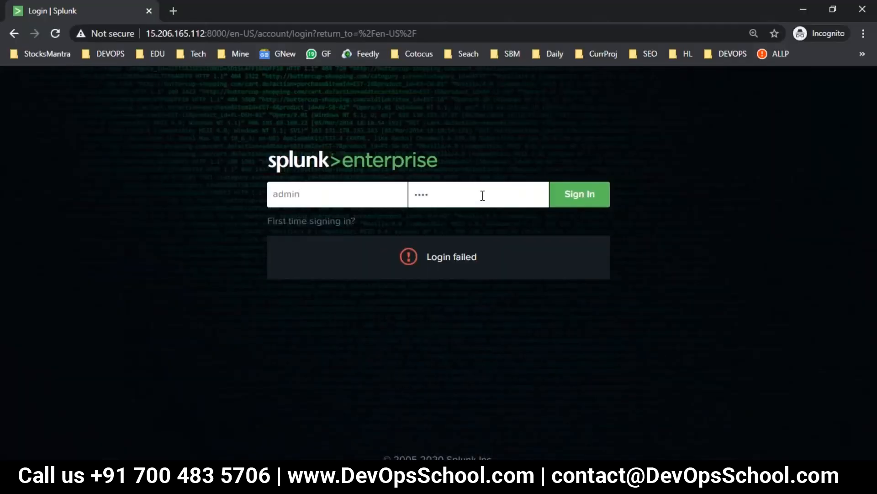
type("e")
left_click(596, 198)
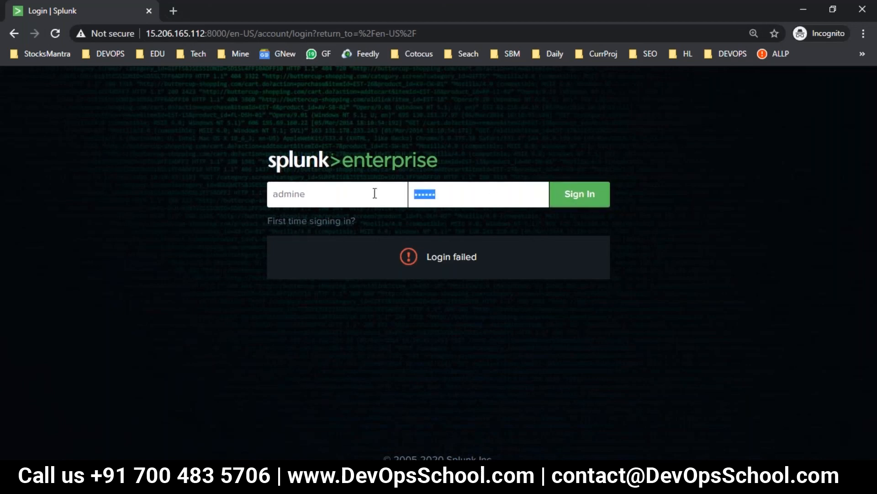
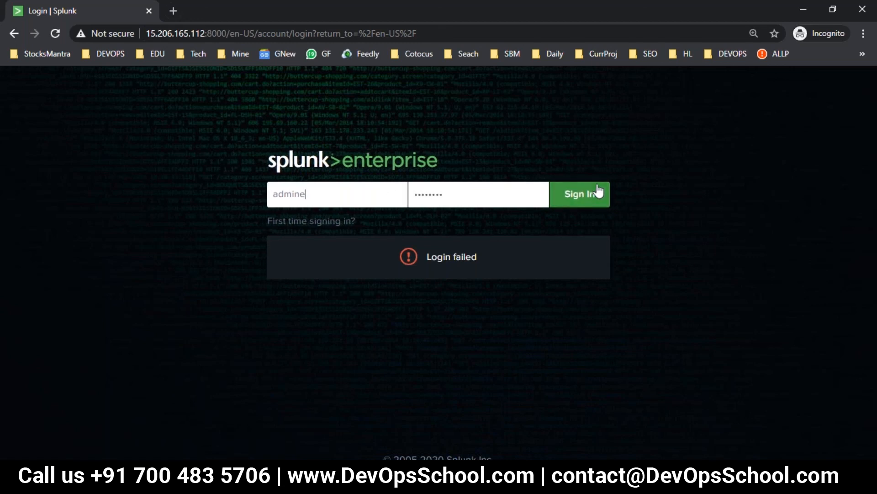
Leave the incognito login page and return to Splunk's Triggered Alerts window
left_click_drag(309, 194, 302, 194)
key("alt+Tab")
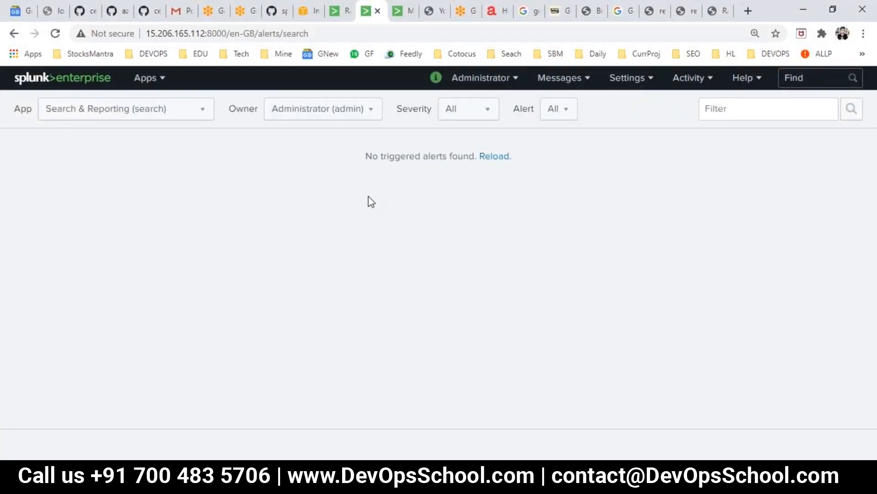
Reload the triggered alerts list and check the Splunkd health status report
left_click(489, 157)
left_click(437, 78)
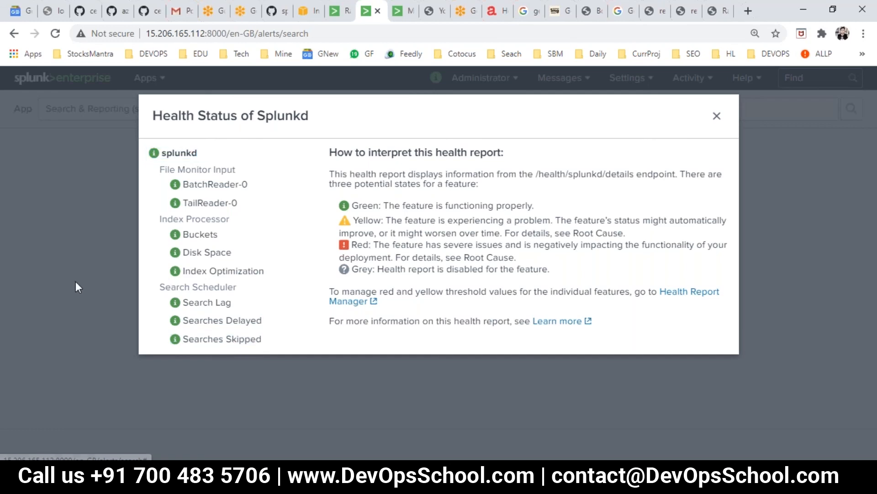
key("Escape")
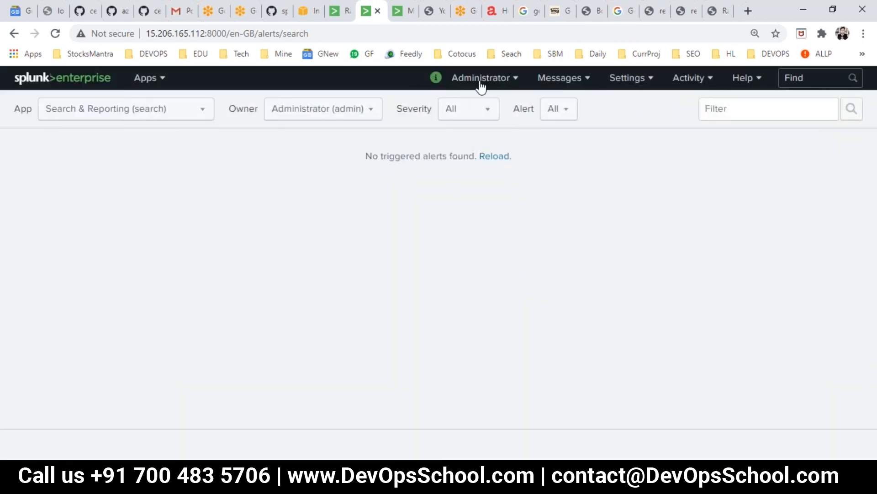
Filter Triggered Alerts to All apps and All owners, then go to the dashboard tab
left_click(672, 79)
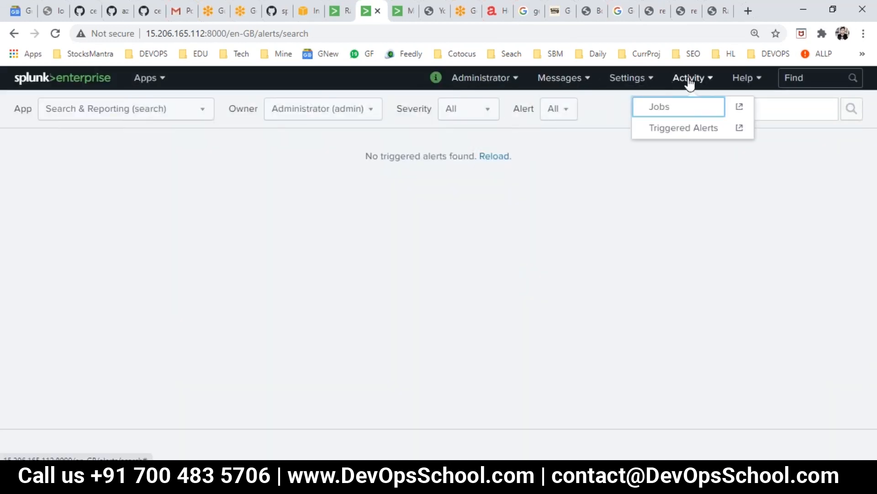
left_click(685, 129)
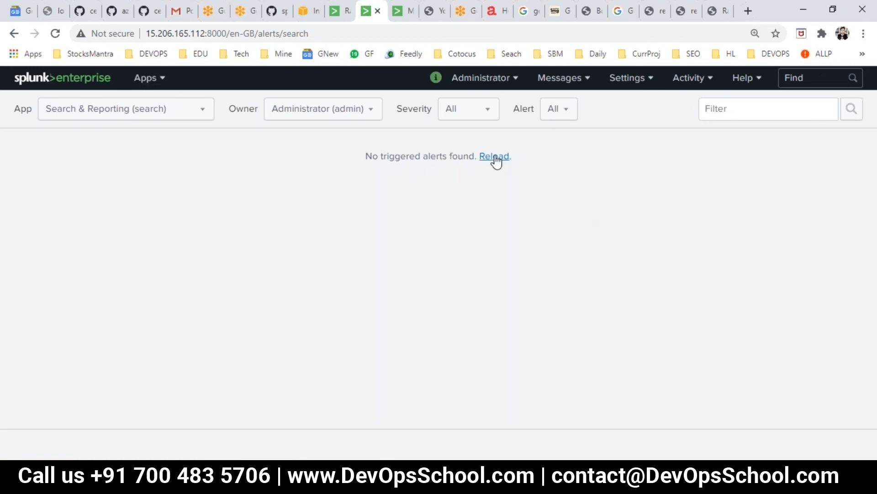
left_click(165, 116)
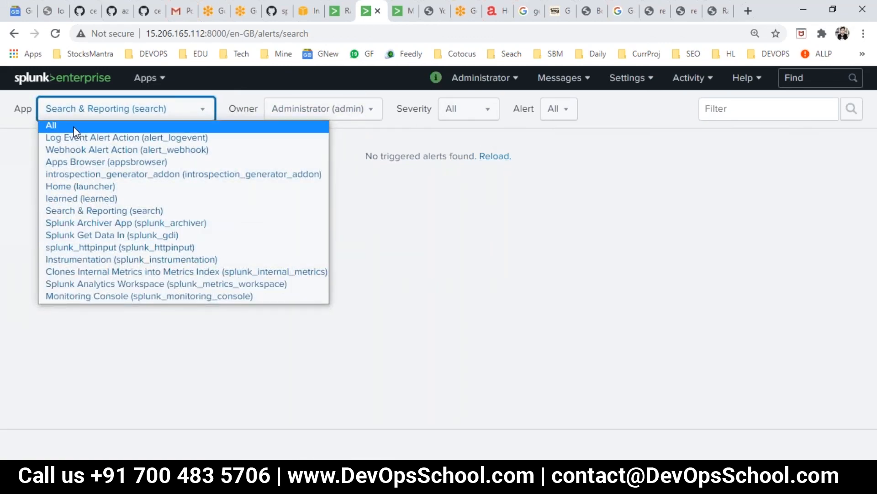
left_click(97, 125)
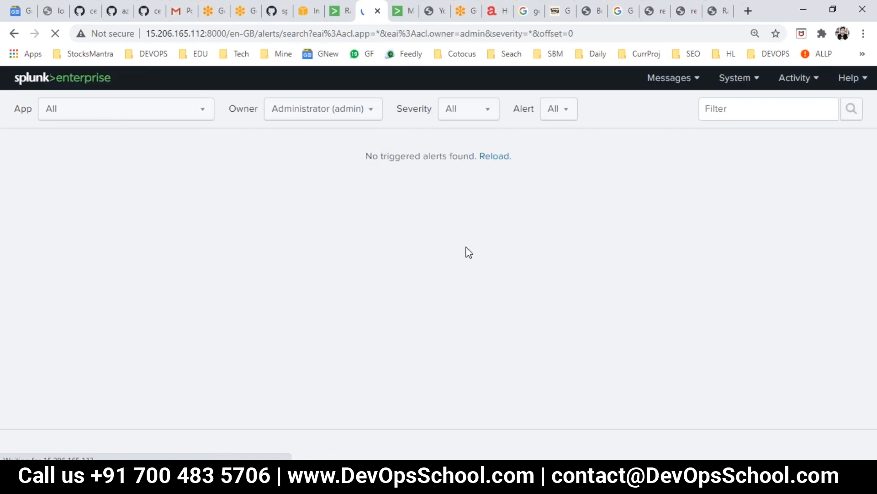
left_click(320, 117)
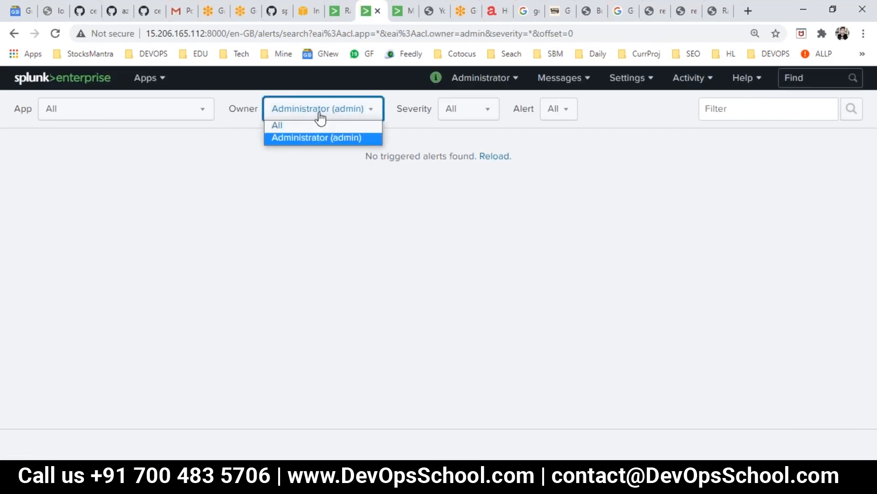
left_click(301, 125)
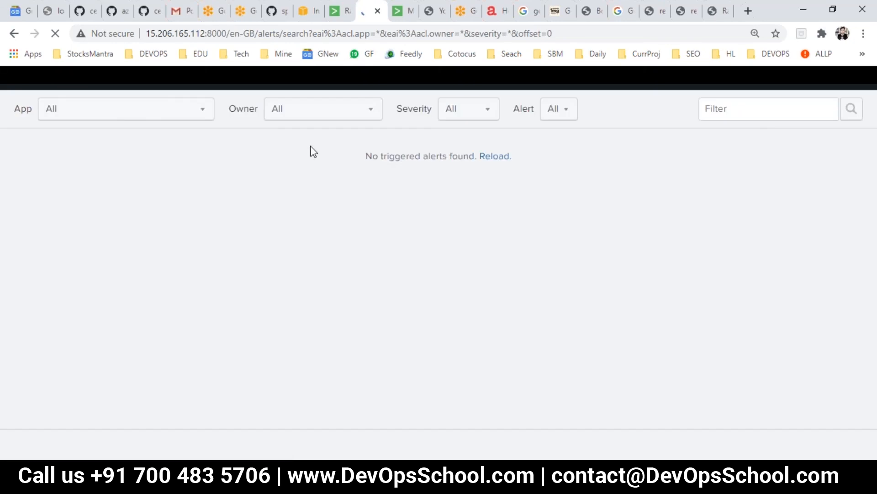
left_click(340, 10)
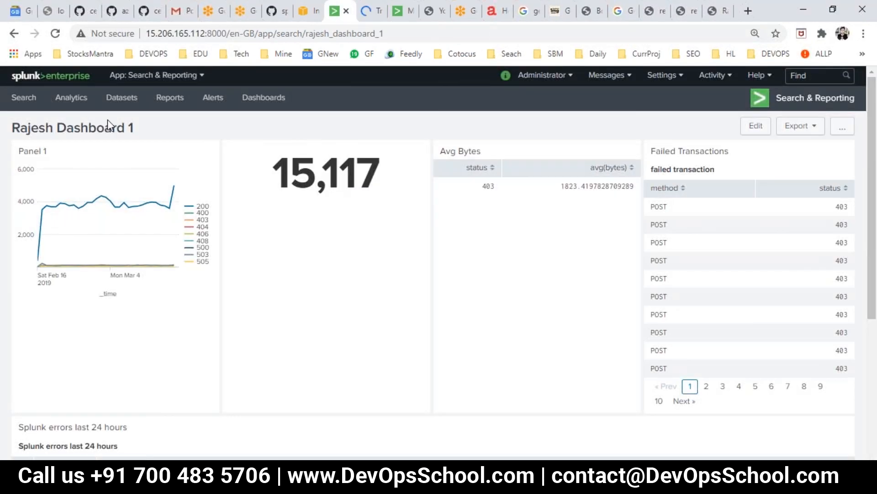
Go to the saved Alerts list, reloading Triggered Alerts in the other tab
left_click(170, 97)
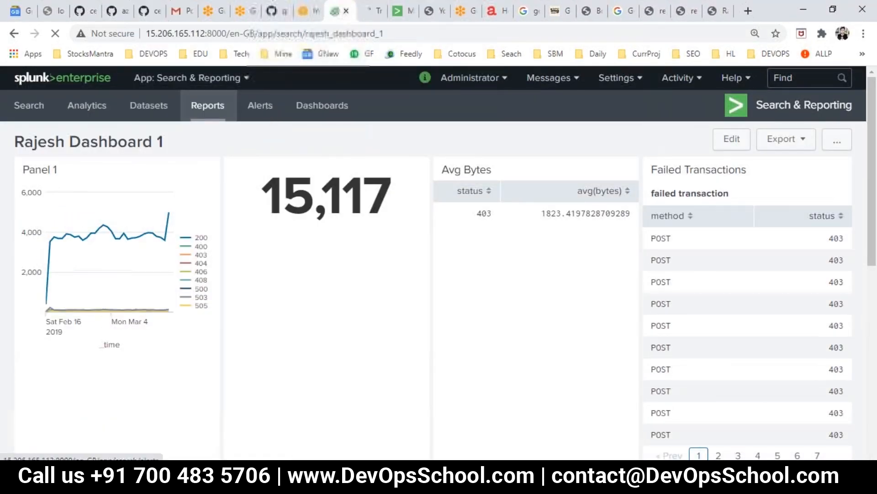
left_click(376, 10)
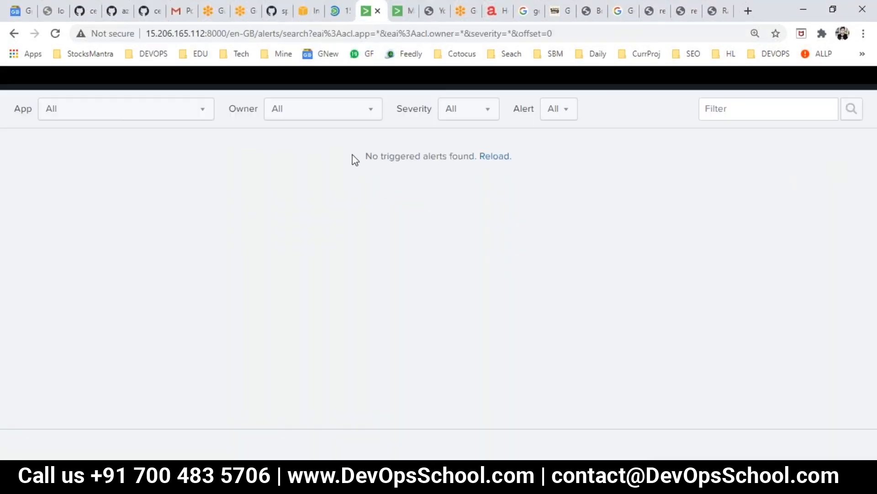
left_click(341, 11)
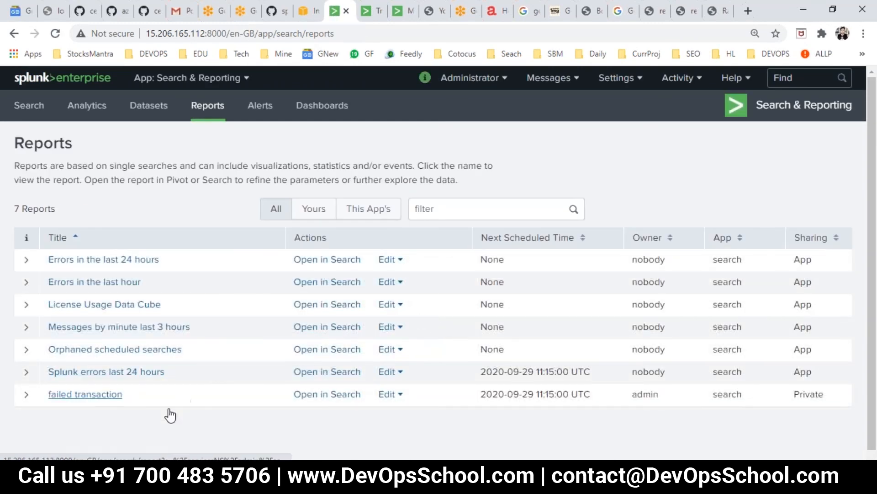
left_click(260, 106)
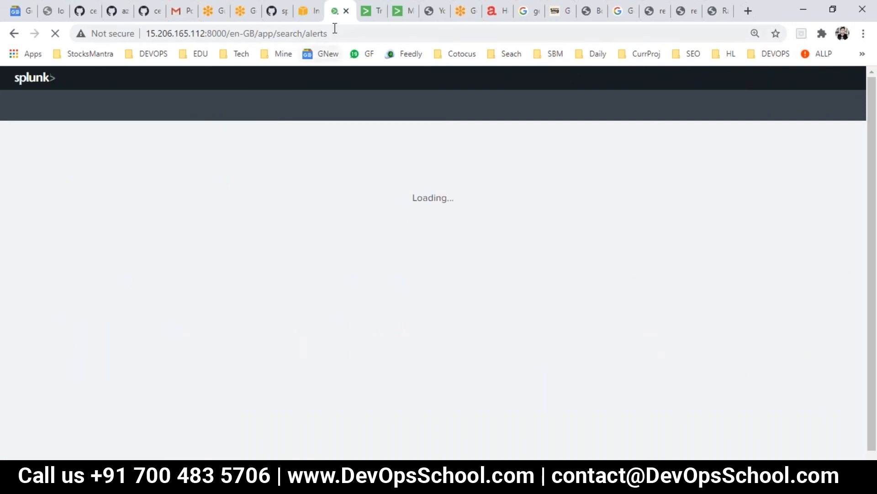
left_click(368, 11)
left_click(490, 155)
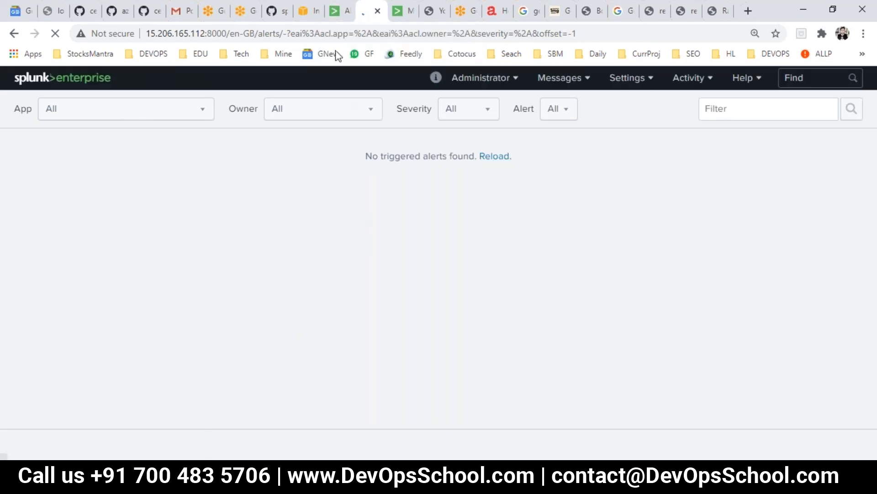
left_click(340, 16)
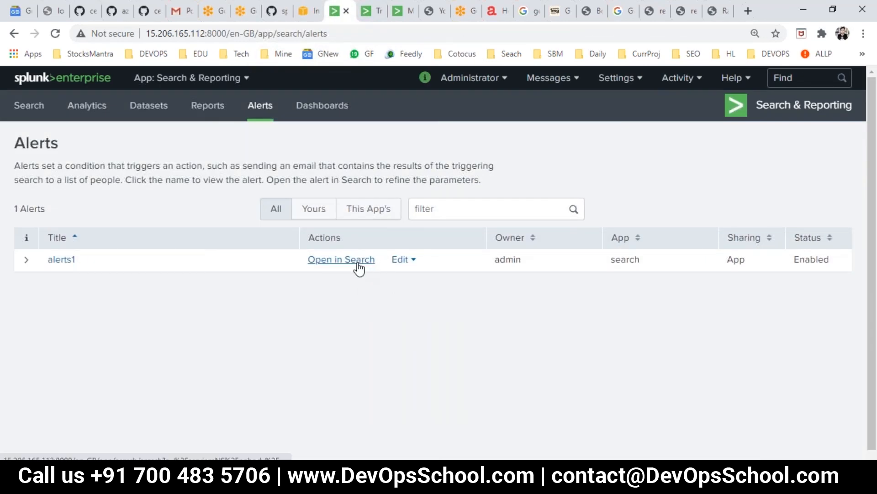
Open the alerts1 details, noting it is shared in the app, and show its Edit options
left_click(60, 260)
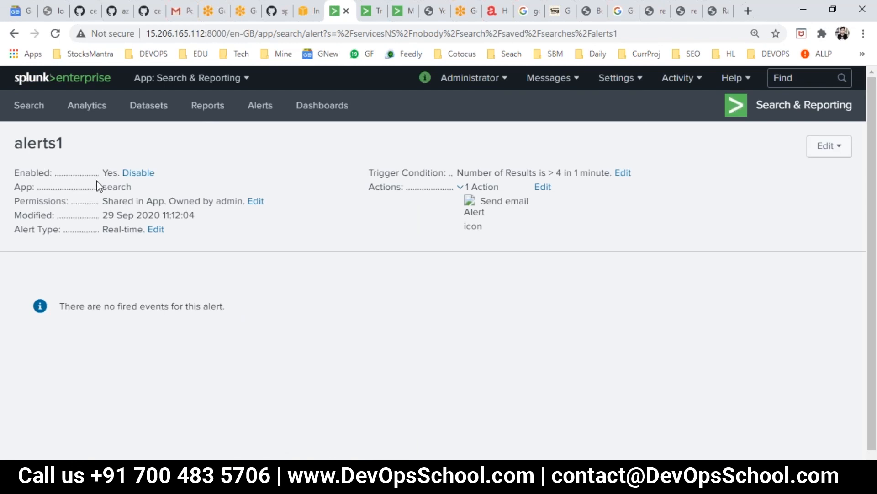
left_click_drag(108, 202, 139, 203)
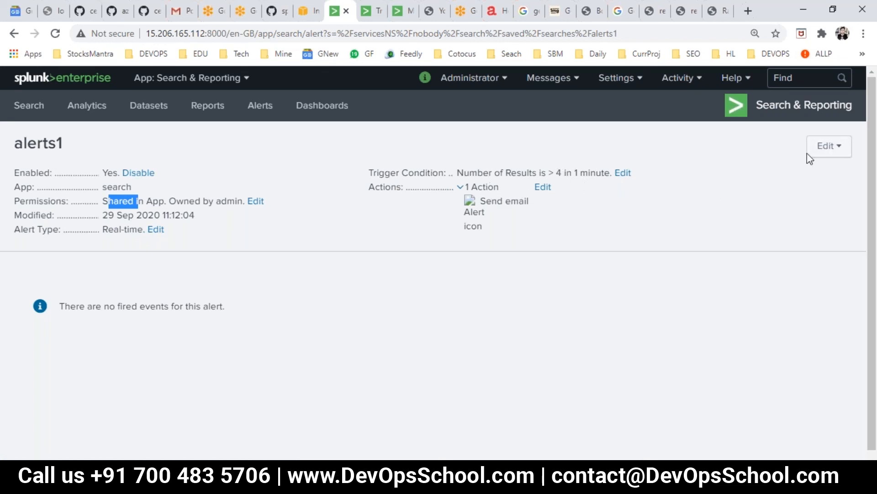
left_click(826, 148)
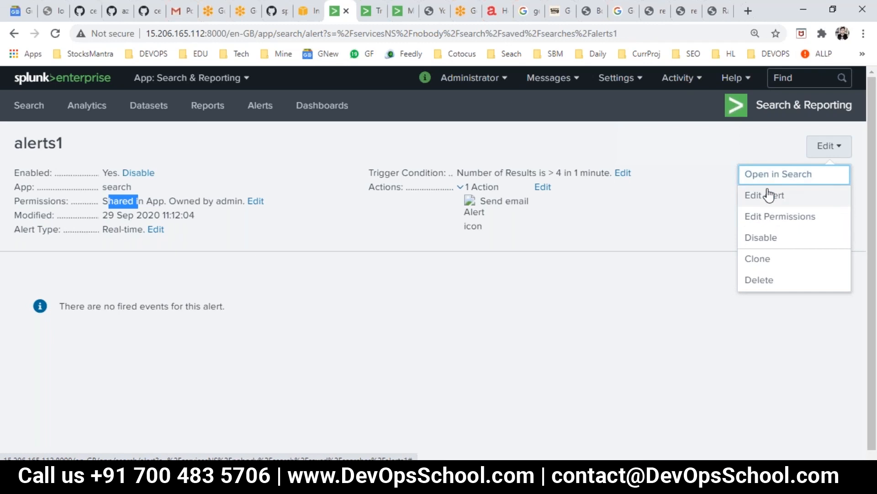
Edit alerts1 to trigger on Number of Results within 1 minute, once per window
left_click(770, 195)
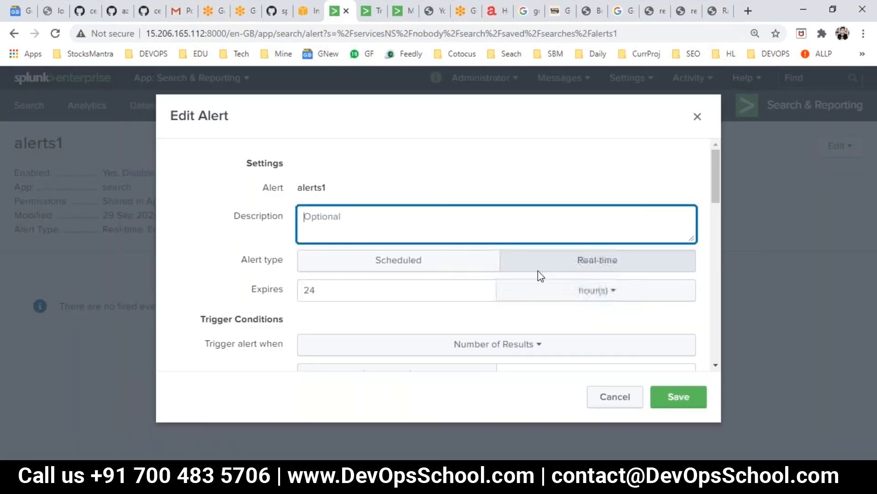
scroll(446, 271, "down", 2)
scroll(446, 272, "up", 1)
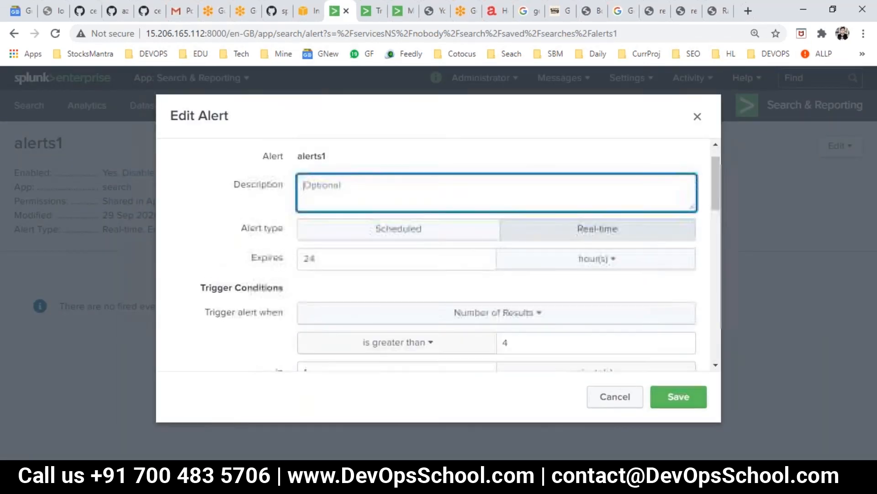
scroll(383, 218, "up", 1)
scroll(386, 249, "down", 4)
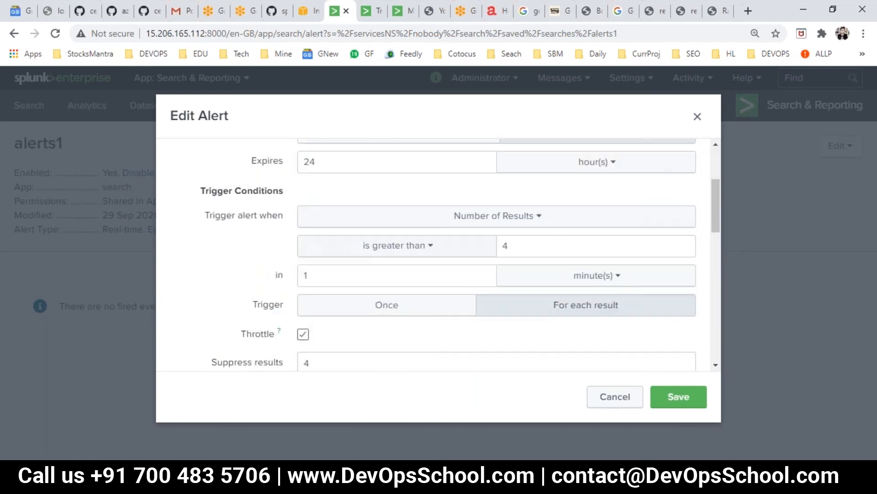
left_click(495, 218)
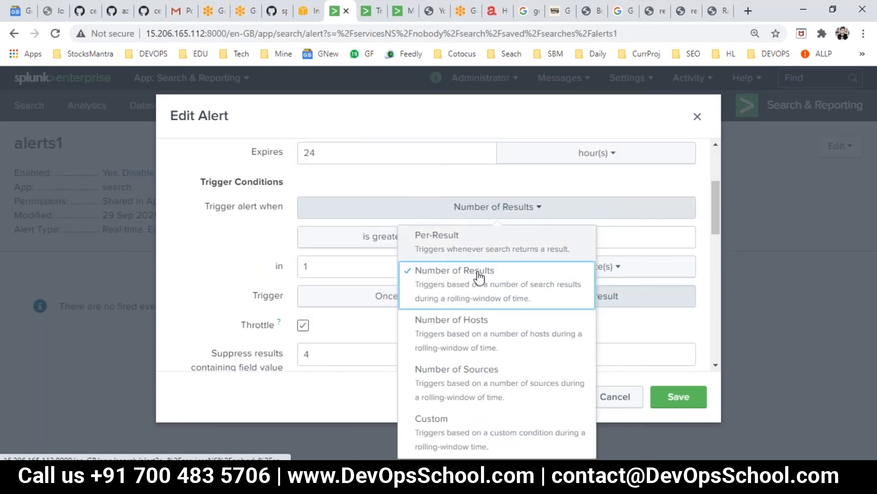
left_click(481, 300)
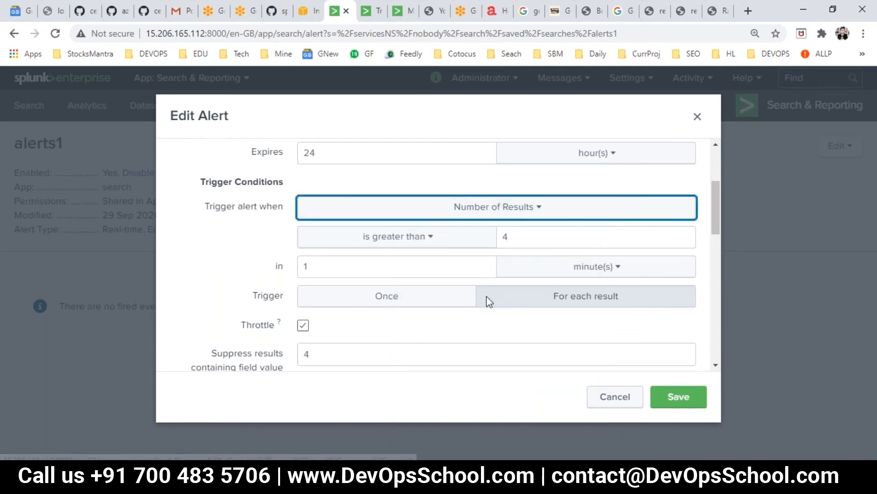
left_click(346, 263)
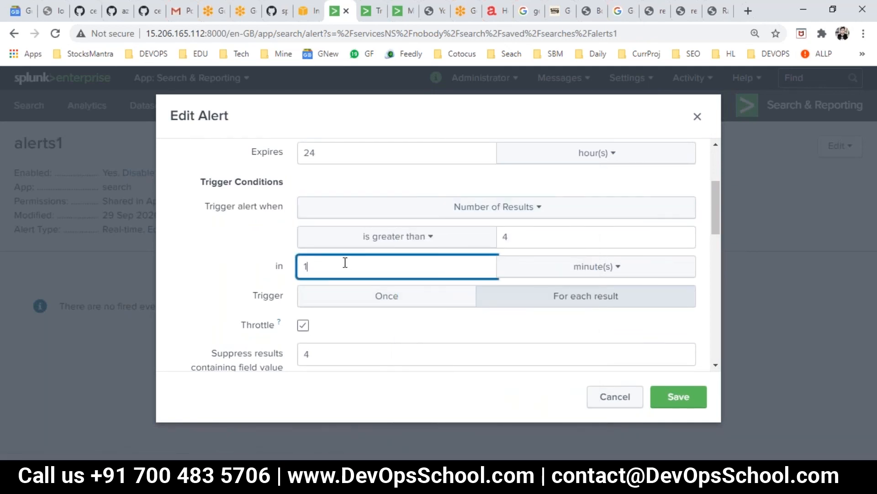
left_click(581, 271)
left_click(431, 267)
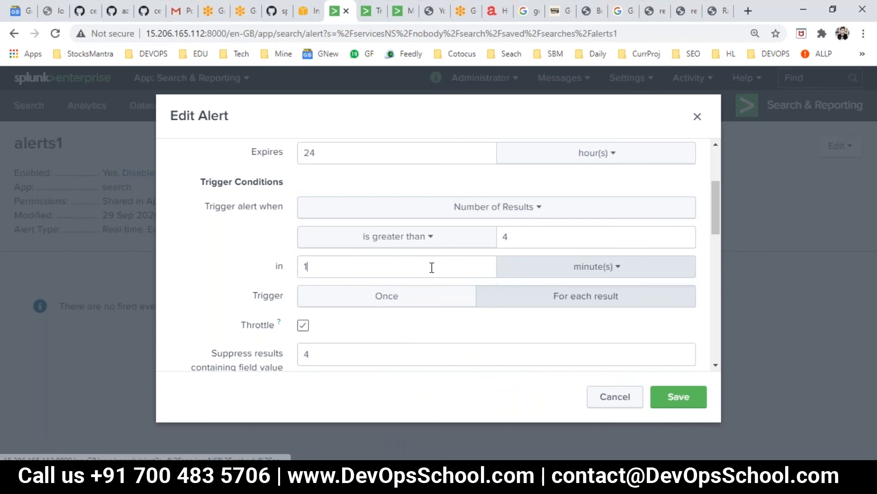
left_click(431, 266)
left_click(444, 308)
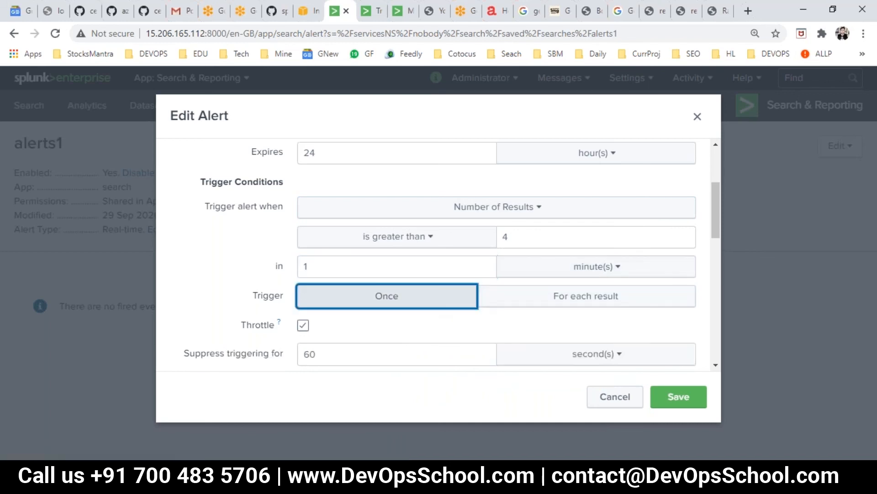
Set the suppression period to 20 seconds and save alerts1
scroll(452, 309, "down", 2)
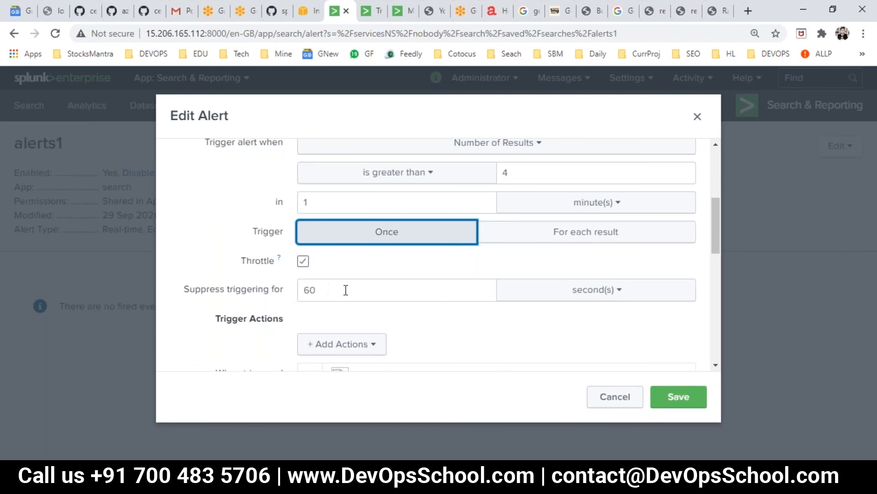
double_click(384, 289)
left_click(606, 289)
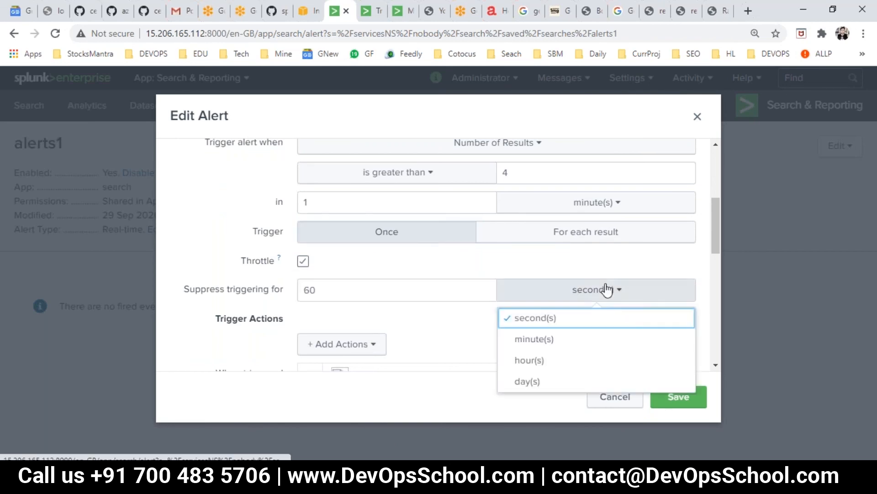
left_click(341, 299)
left_click_drag(339, 291, 290, 288)
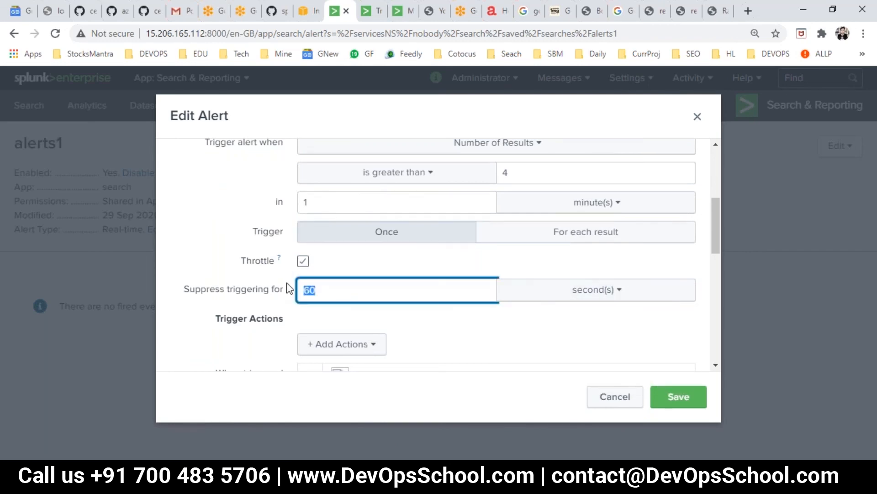
type("20")
scroll(405, 327, "down", 3)
left_click(679, 396)
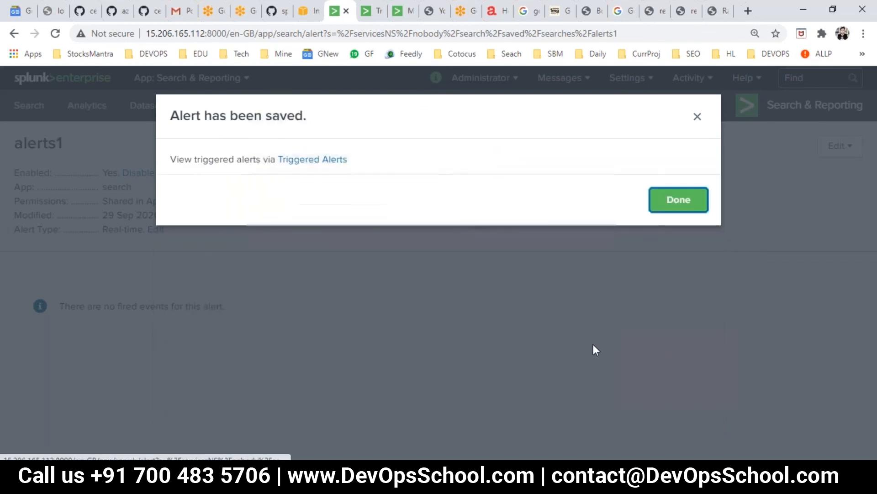
left_click(685, 205)
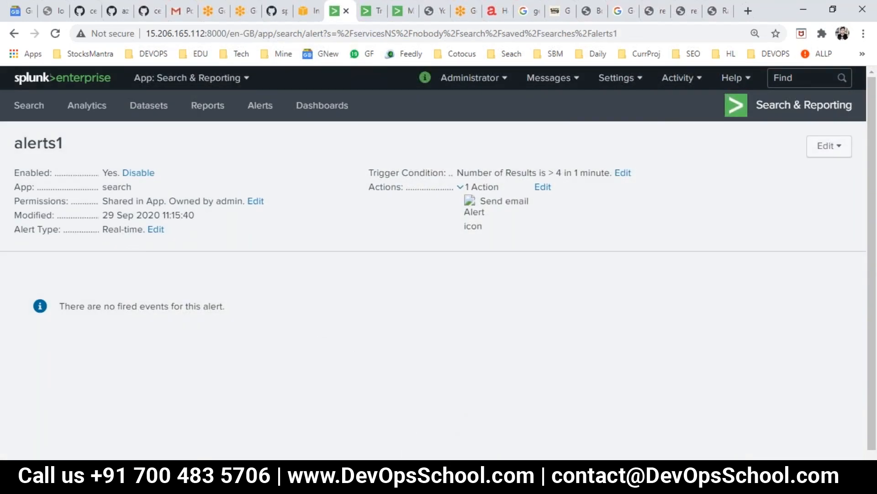
Attempt a login with a wrong password, then check Triggered Alerts and return to alerts1
mouse_move(426, 448)
left_click(459, 386)
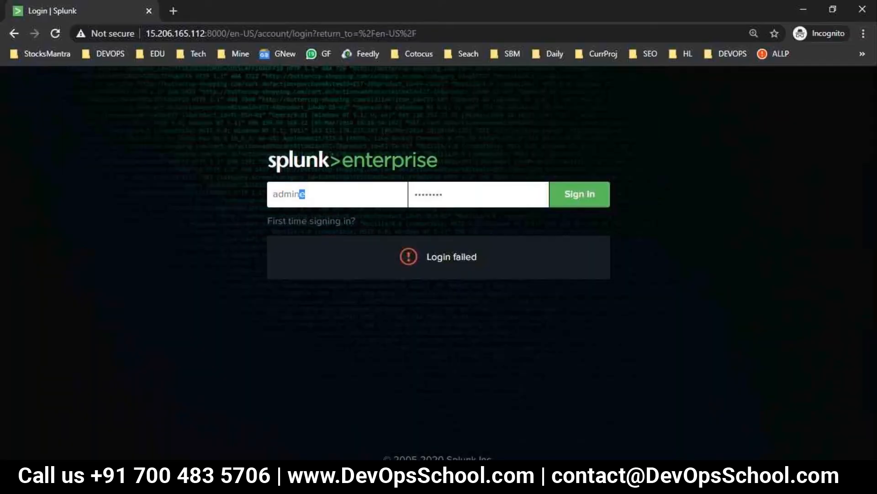
type("•••••••••••••••••••••••••••••")
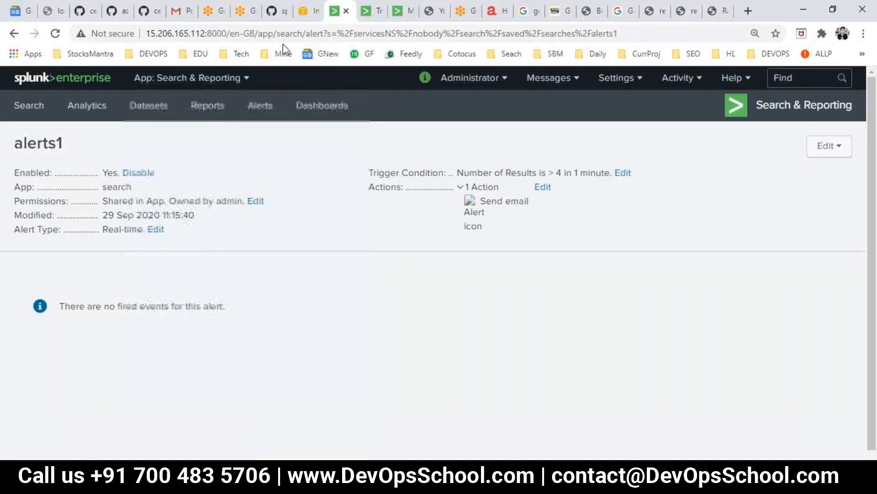
left_click(373, 12)
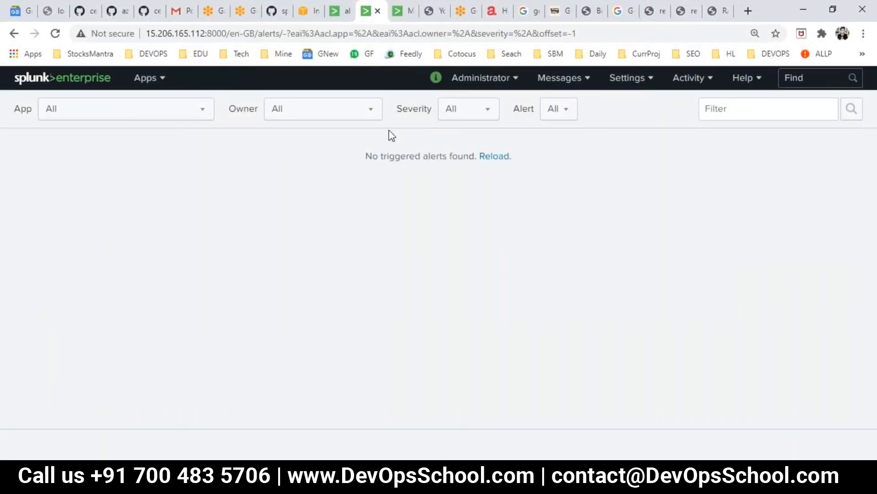
left_click(341, 11)
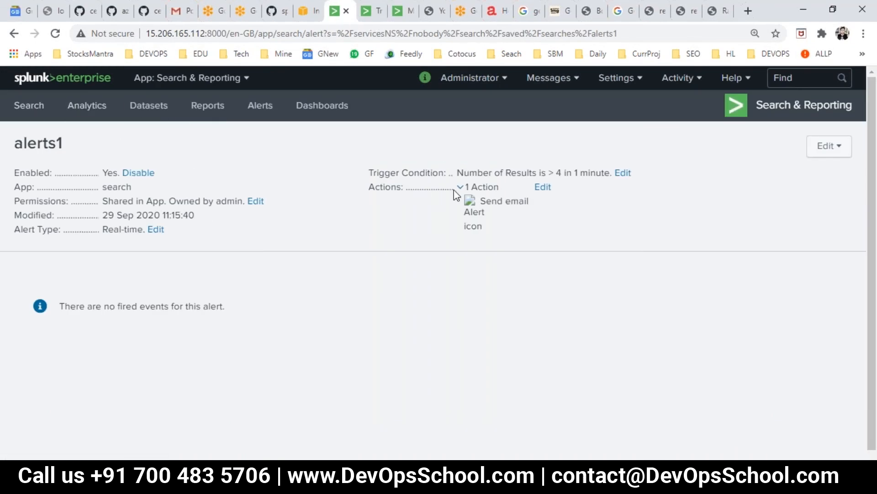
Review the alerts1 trigger settings, reload Triggered Alerts showing none, and show alerts1's Edit options
left_click(622, 174)
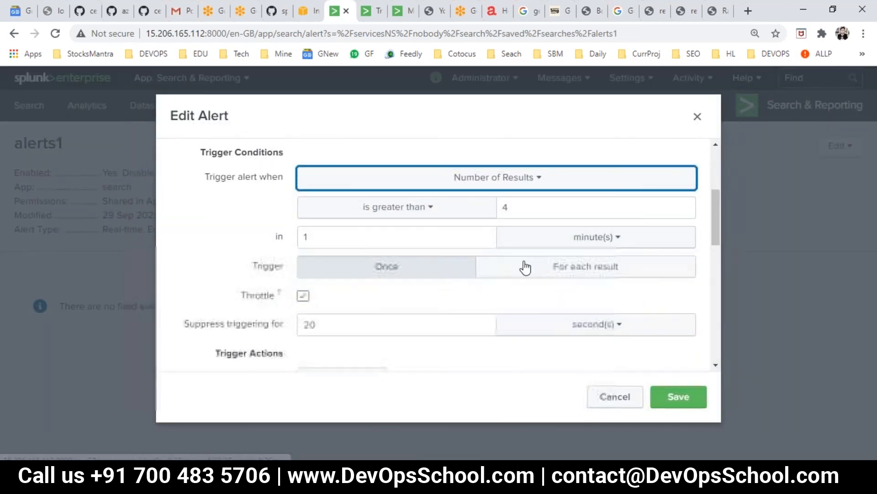
left_click(616, 396)
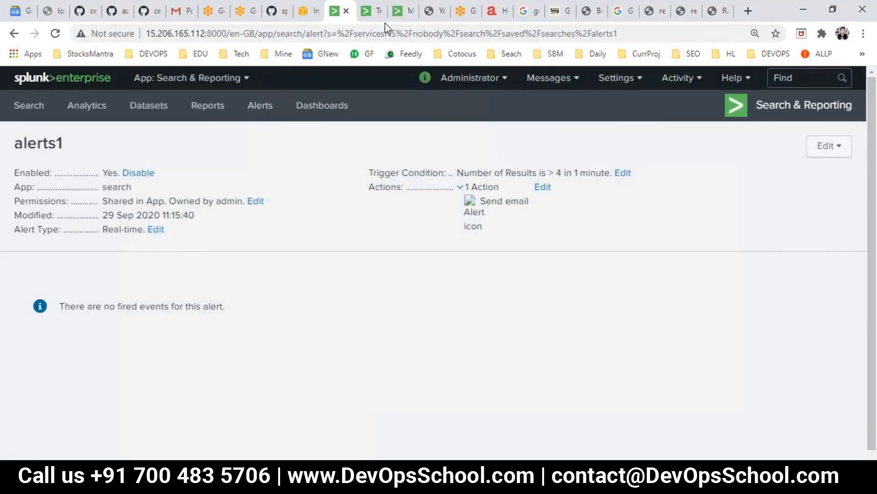
left_click(380, 12)
left_click(492, 158)
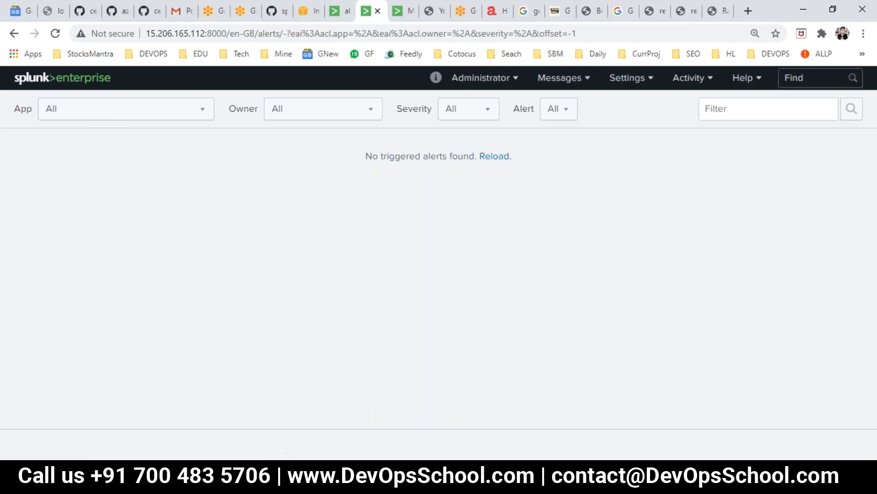
left_click(342, 11)
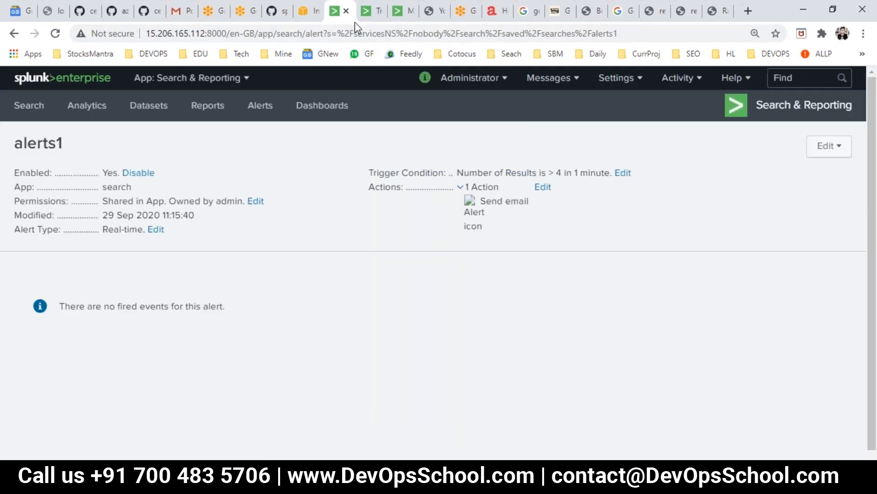
left_click(840, 151)
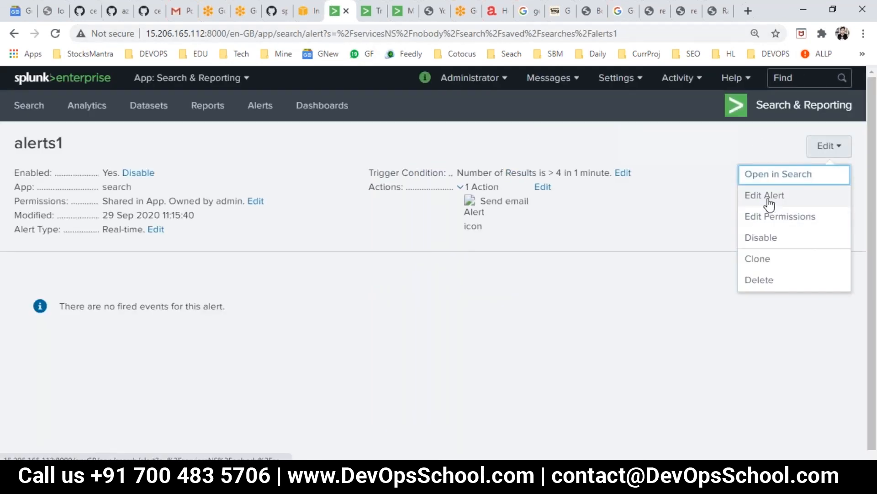
Open the failed-login search and start saving it as an alert
left_click(764, 178)
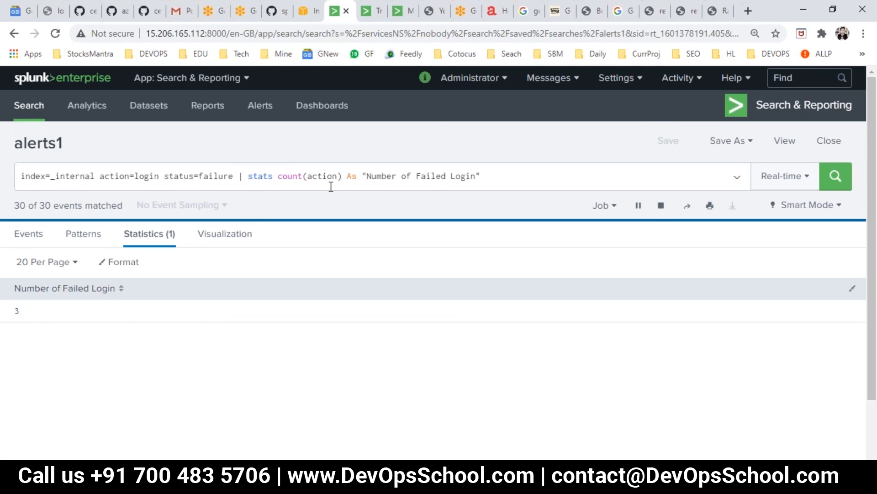
left_click(731, 141)
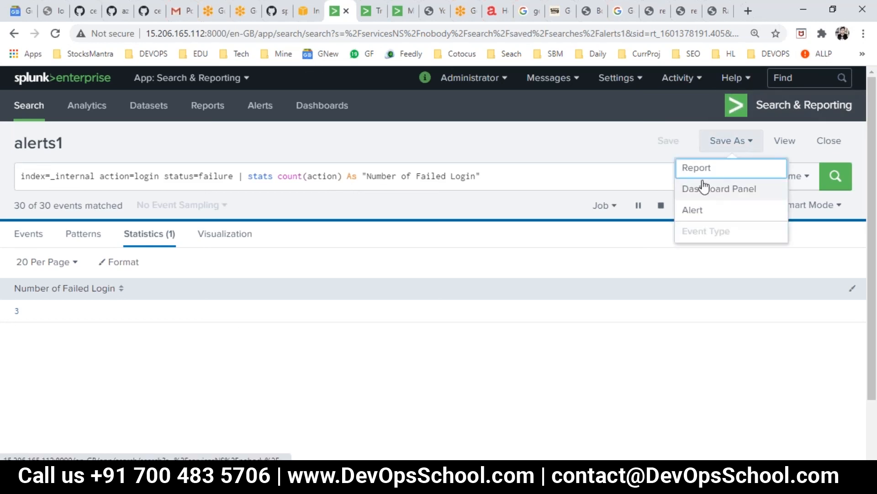
left_click(695, 212)
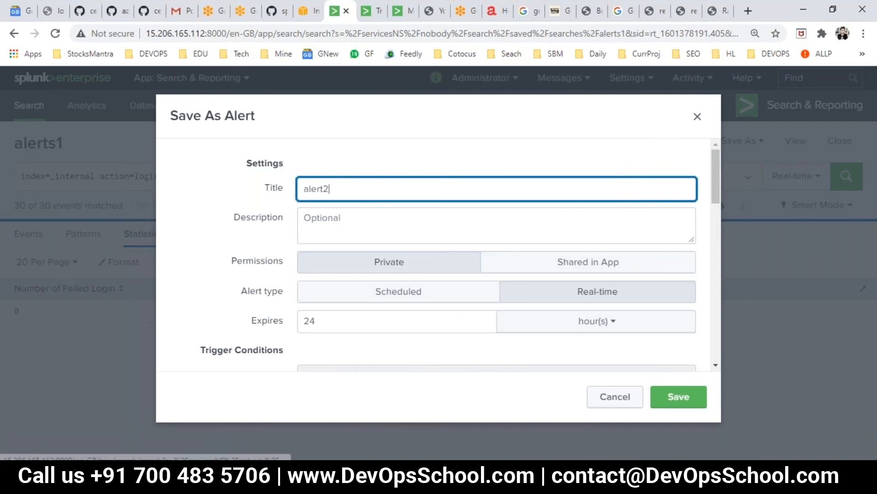
Make alert2 Scheduled on a cron schedule with expression * * * * *
left_click(439, 294)
scroll(503, 320, "down", 3)
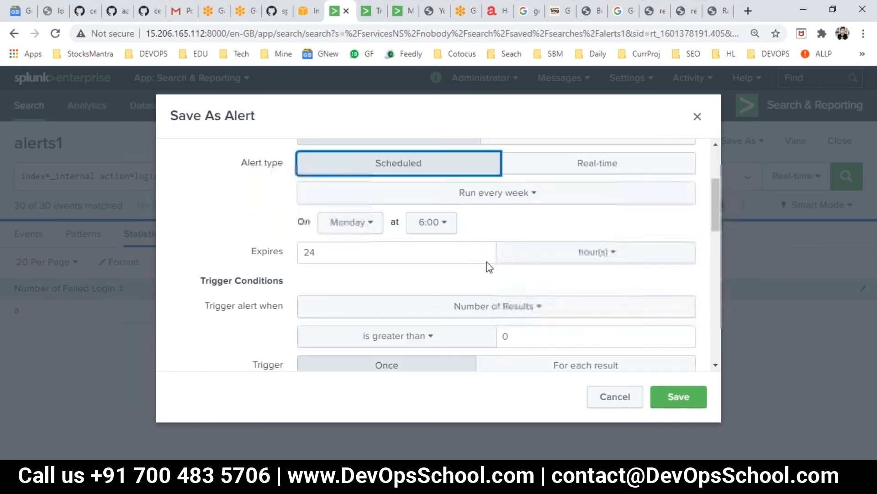
left_click(480, 195)
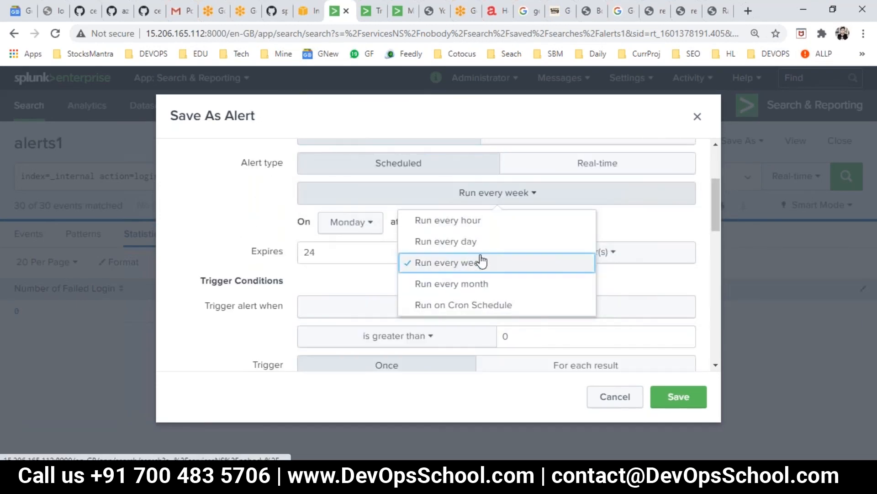
left_click(470, 306)
left_click_drag(379, 248, 299, 245)
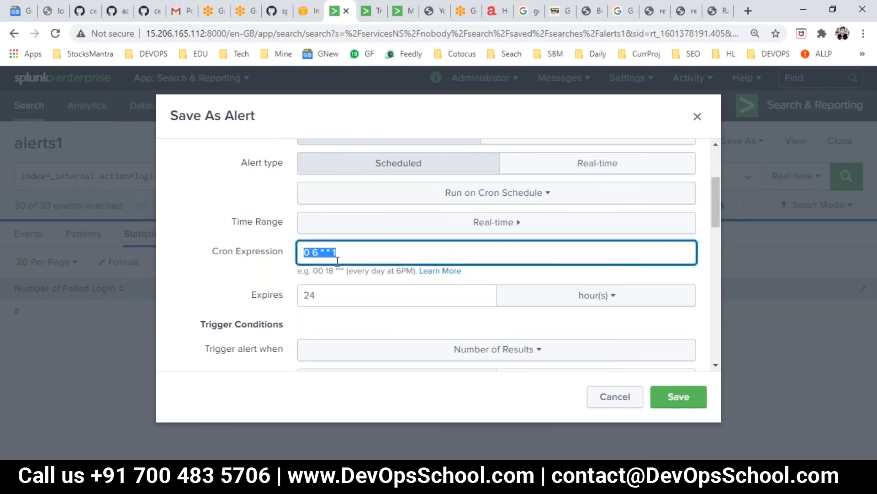
left_click_drag(361, 253, 235, 254)
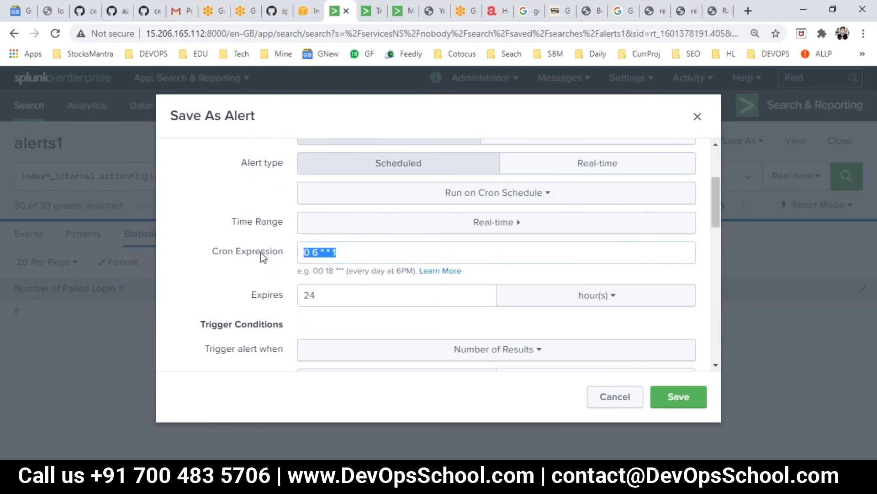
type("*")
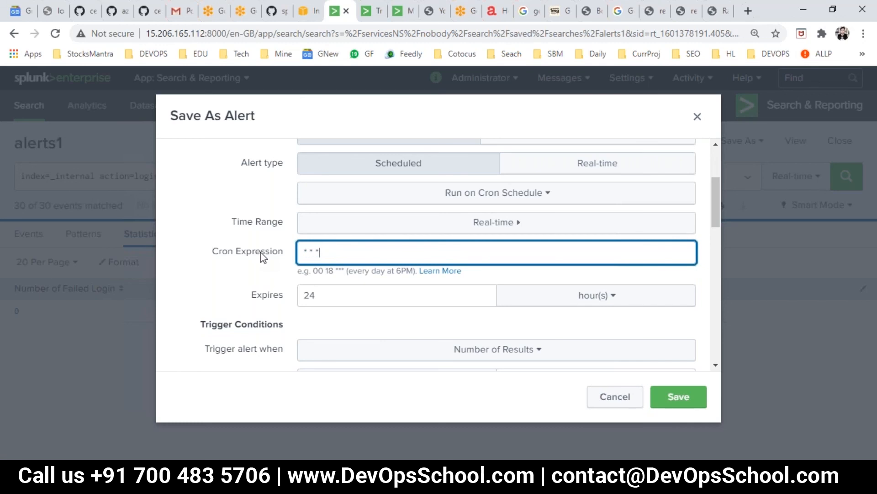
left_click(183, 276)
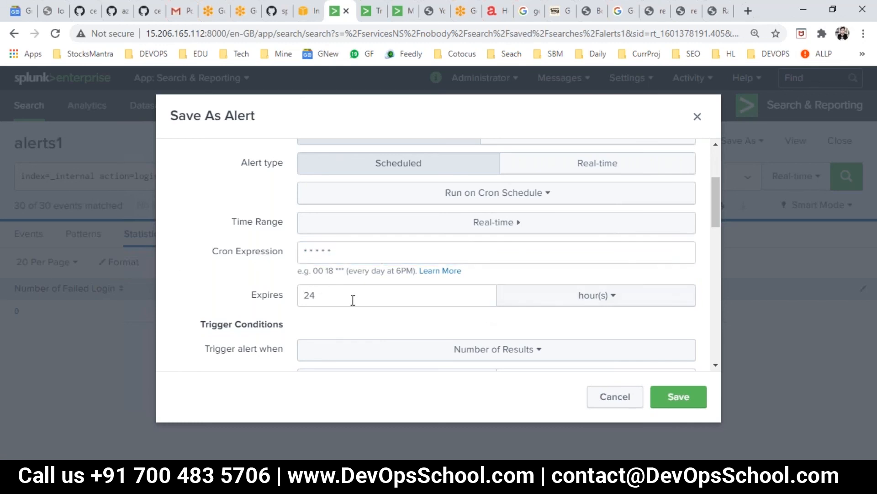
Set the trigger threshold to 20 and email priority Highest, then try saving alert2
scroll(539, 298, "down", 3)
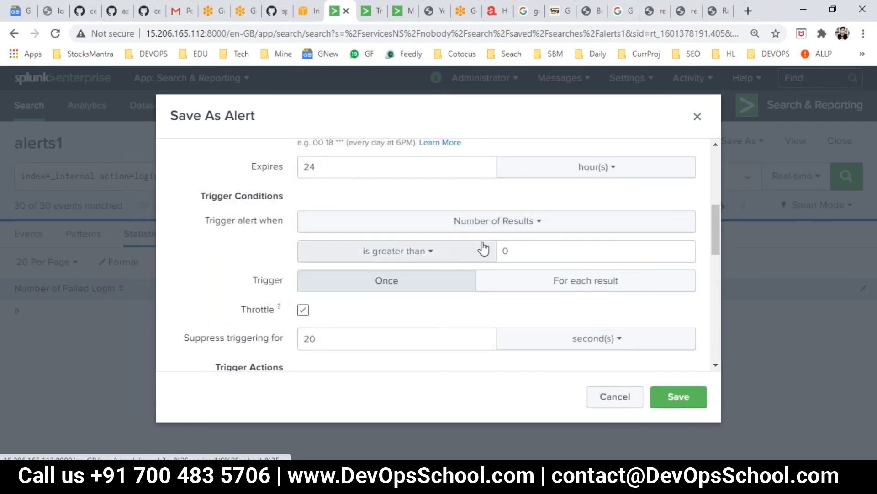
left_click(547, 246)
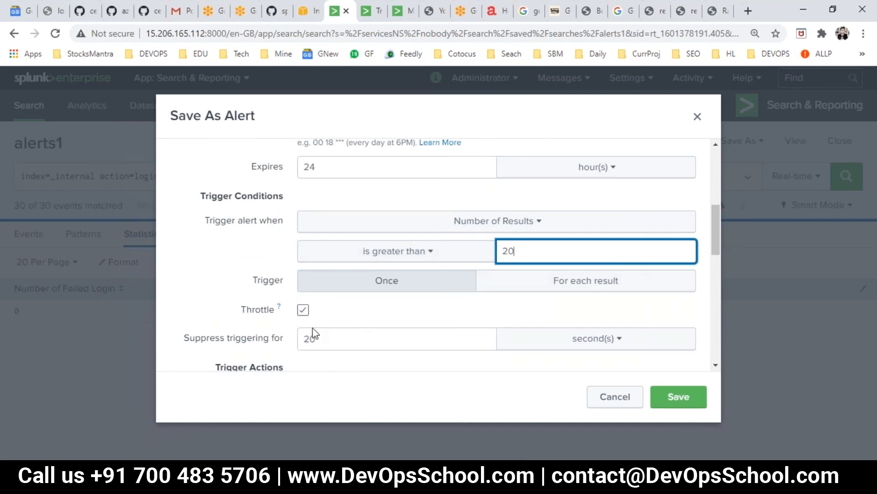
scroll(378, 344, "down", 4)
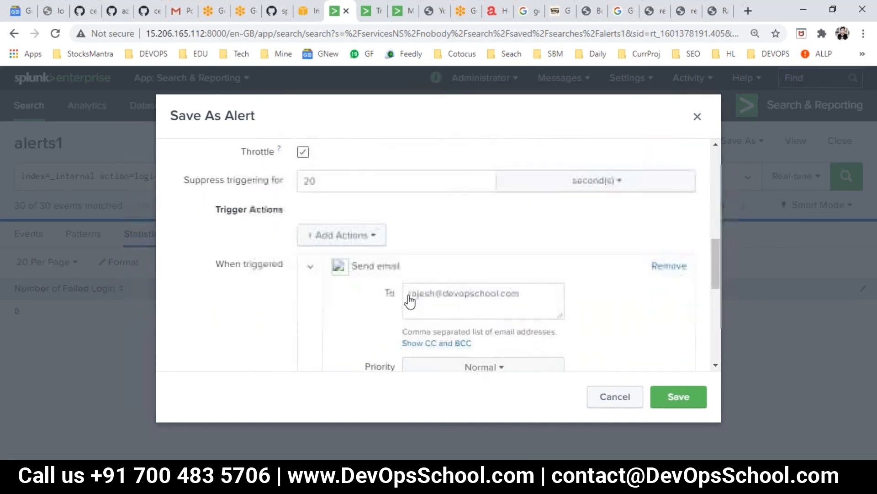
left_click(676, 394)
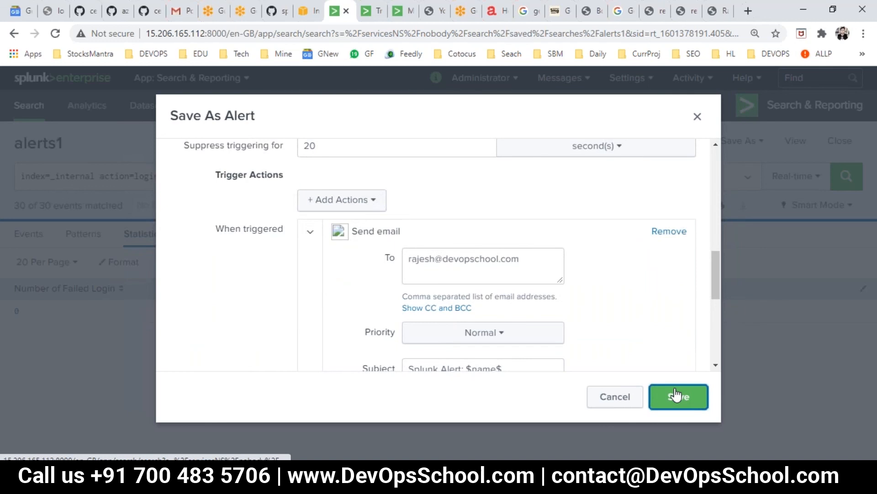
scroll(629, 308, "down", 3)
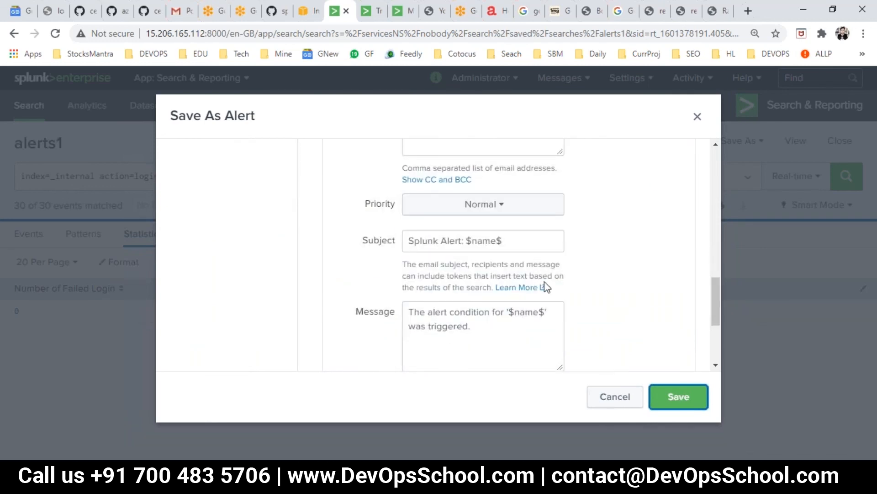
left_click(483, 207)
left_click(439, 317)
left_click(678, 397)
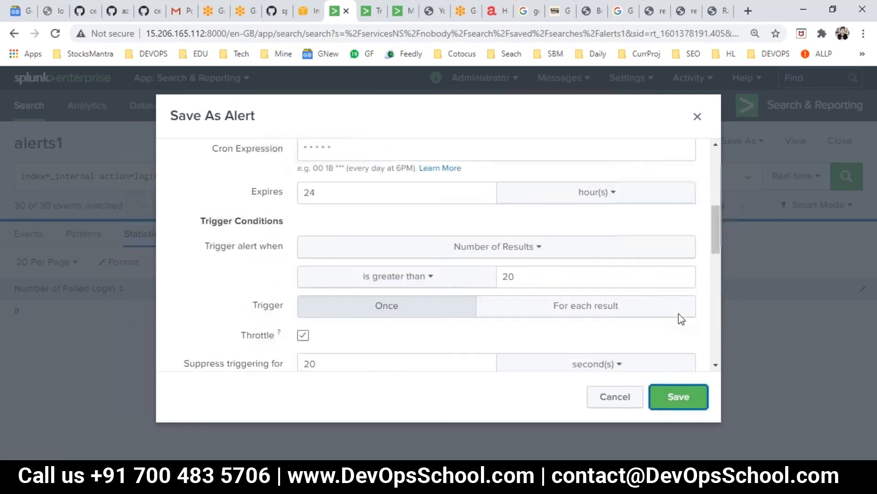
Review the error rejecting real-time values and open alert2's time range choices
left_click_drag(224, 167, 299, 168)
scroll(447, 294, "down", 4)
scroll(455, 290, "up", 1)
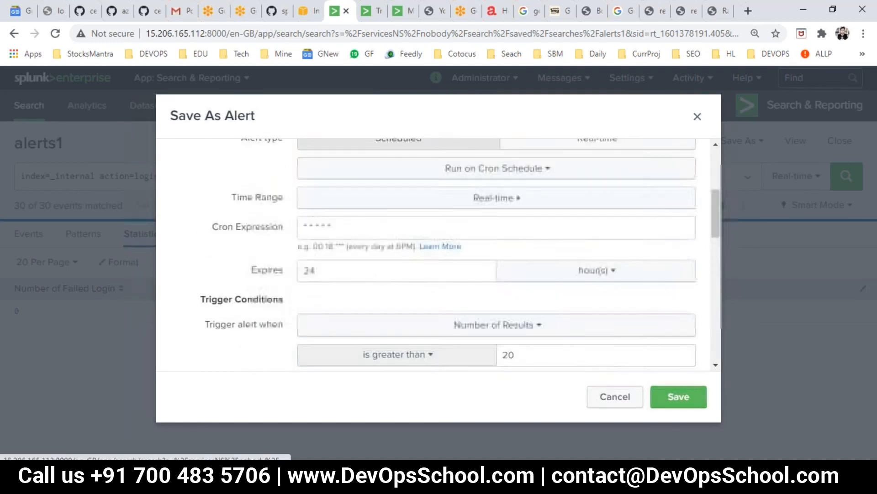
scroll(380, 320, "down", 2)
scroll(375, 322, "up", 5)
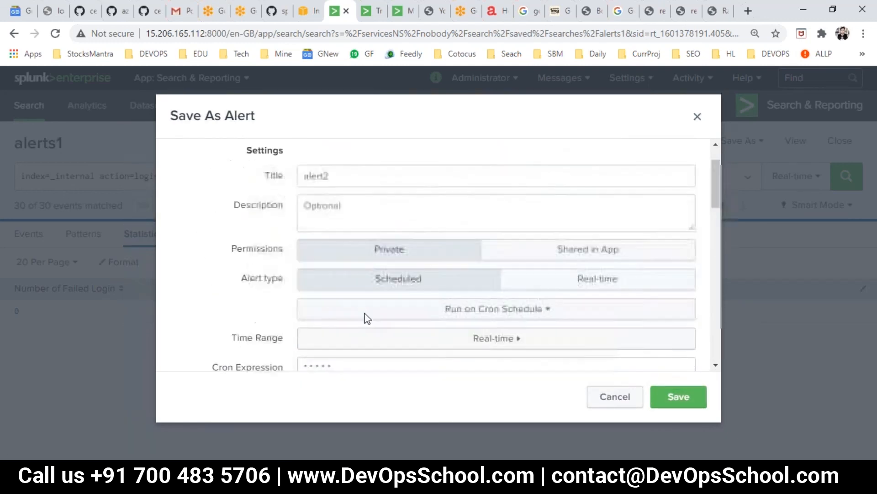
scroll(367, 319, "up", 1)
left_click(205, 174)
left_click_drag(247, 165, 398, 201)
scroll(429, 244, "down", 4)
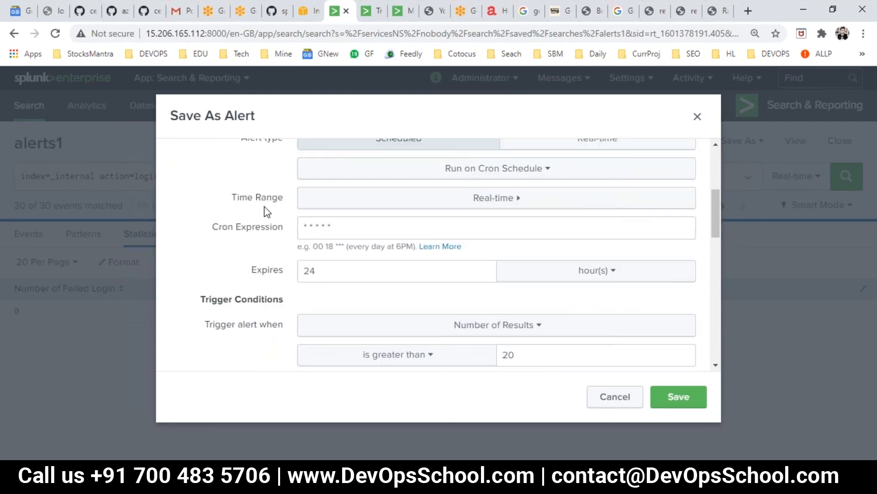
left_click_drag(237, 198, 274, 195)
scroll(410, 269, "up", 1)
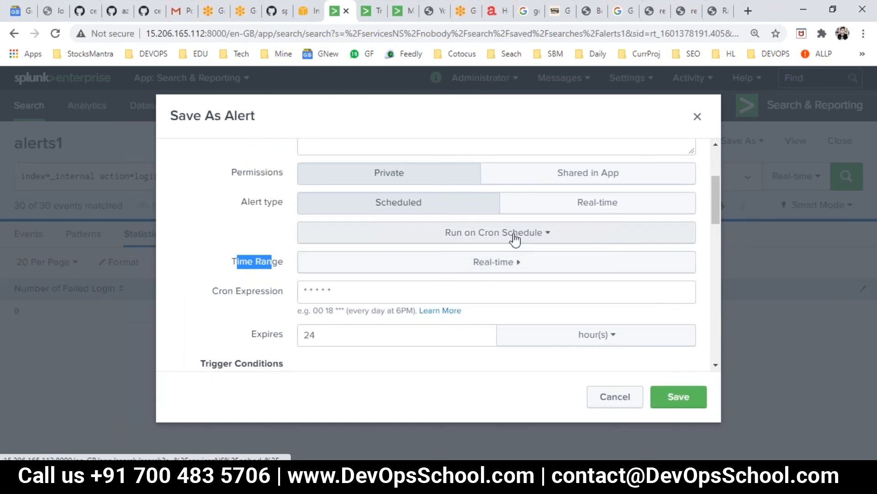
left_click(518, 264)
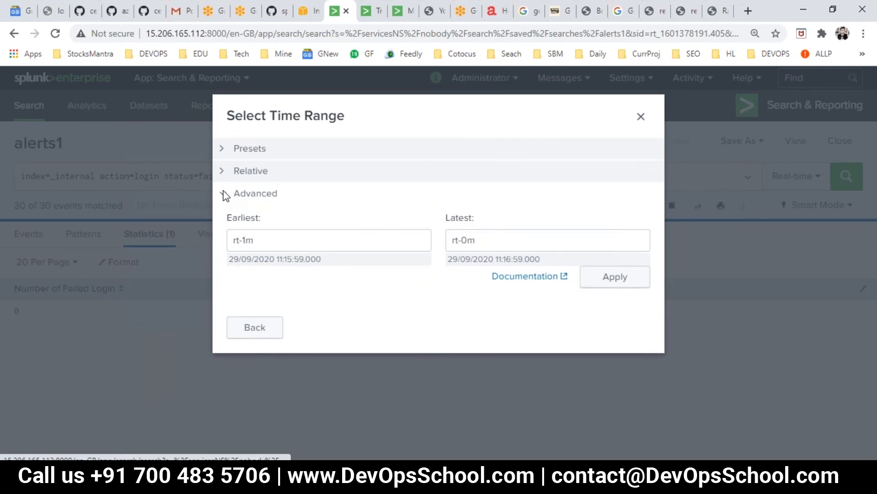
Set alert2's time range to Last 15 minutes and delete the existing cron expression
left_click(236, 154)
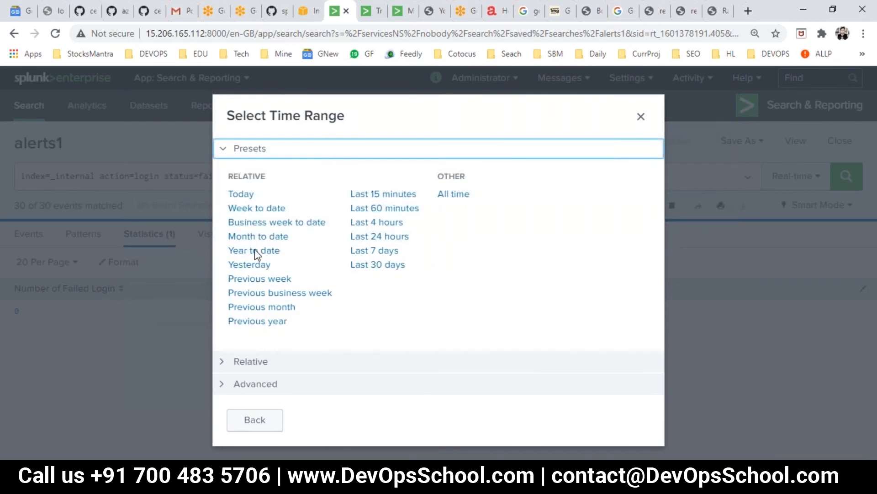
left_click(359, 196)
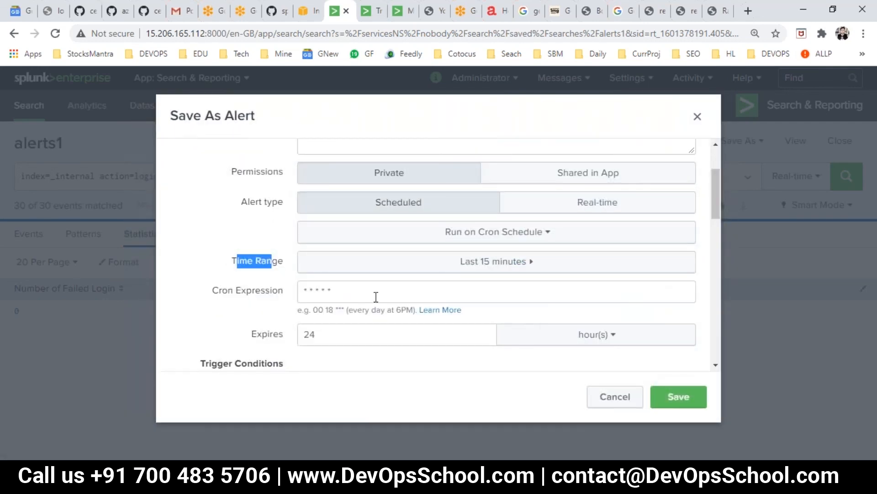
left_click(450, 231)
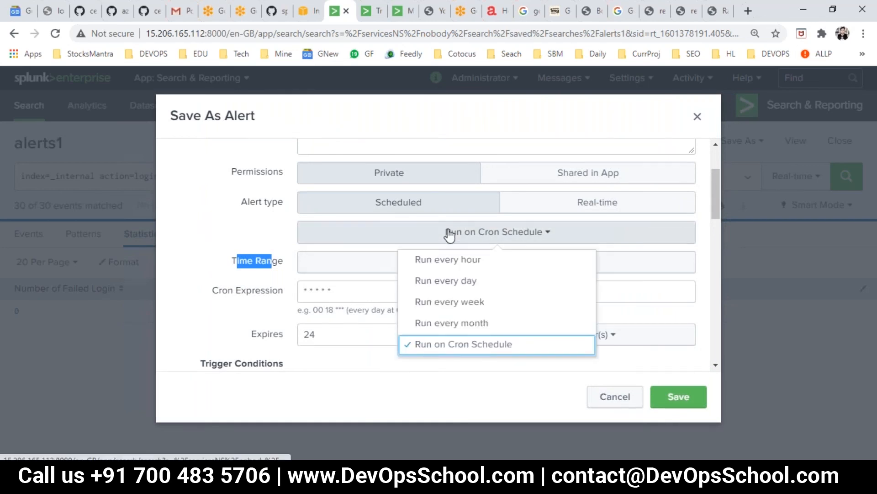
left_click(232, 242)
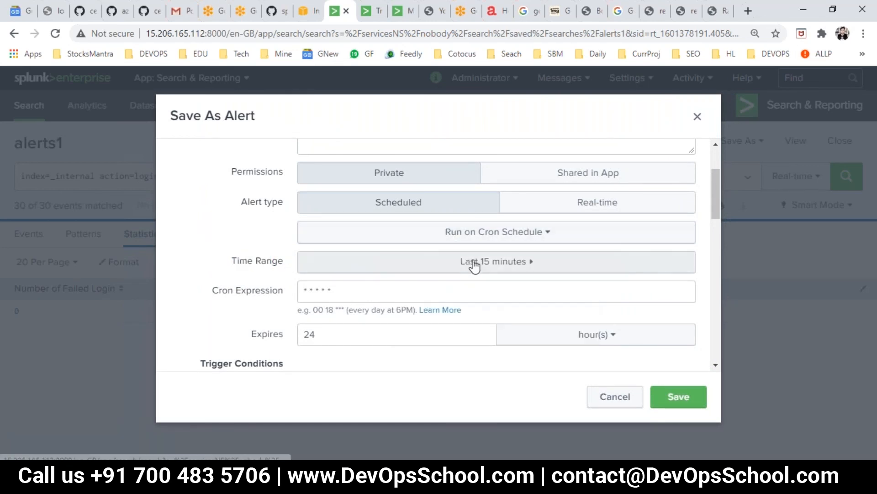
left_click_drag(341, 293, 302, 291)
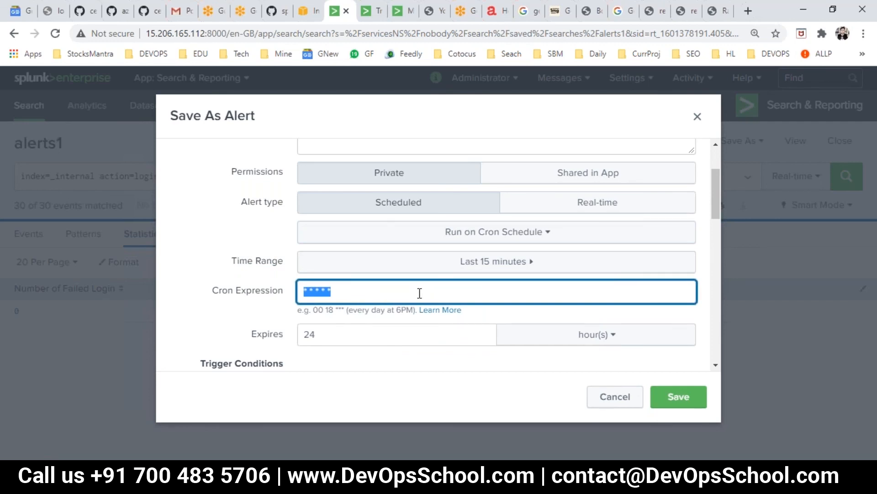
key("BackSpace")
Schedule alert2 to run every hour at 15 minutes past
left_click(277, 272)
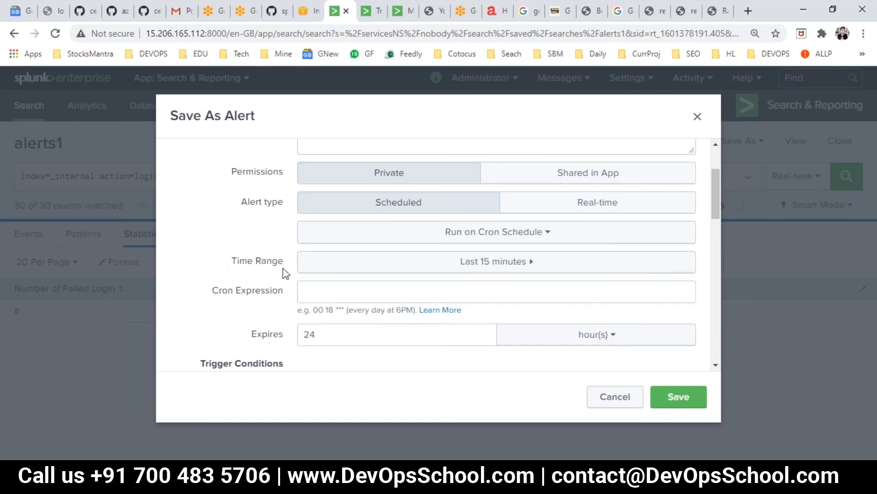
left_click(363, 289)
left_click(449, 235)
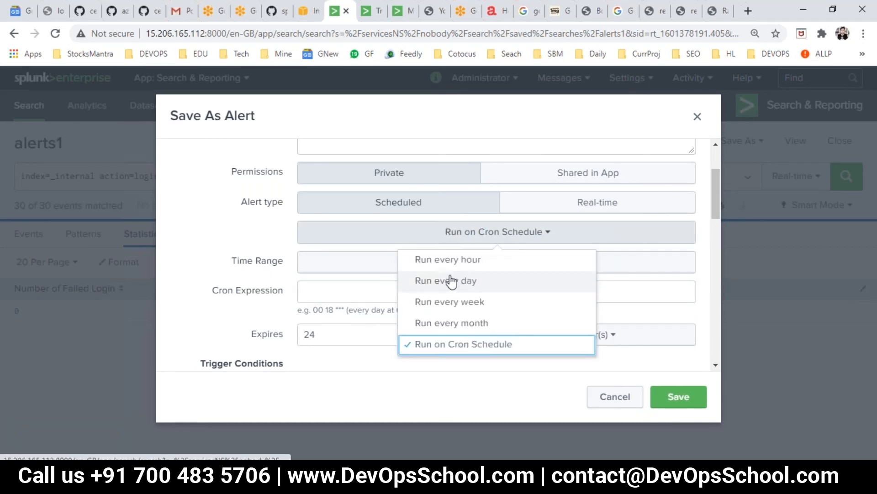
left_click(449, 260)
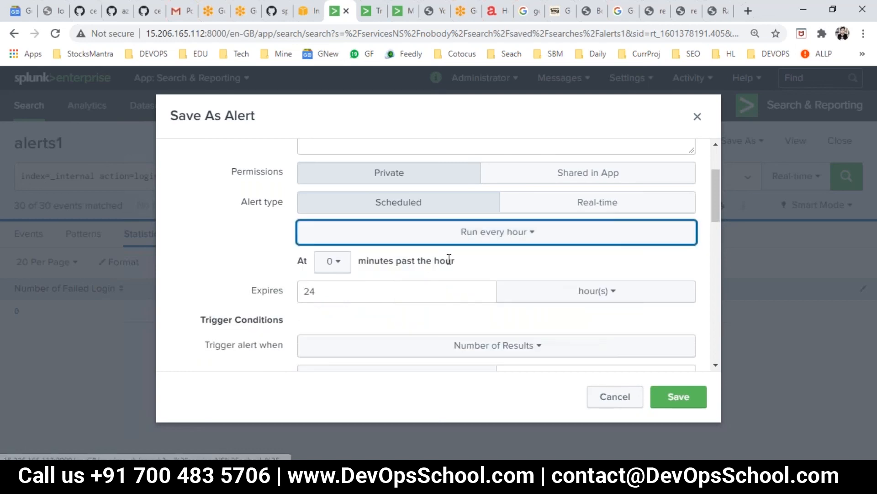
left_click(339, 265)
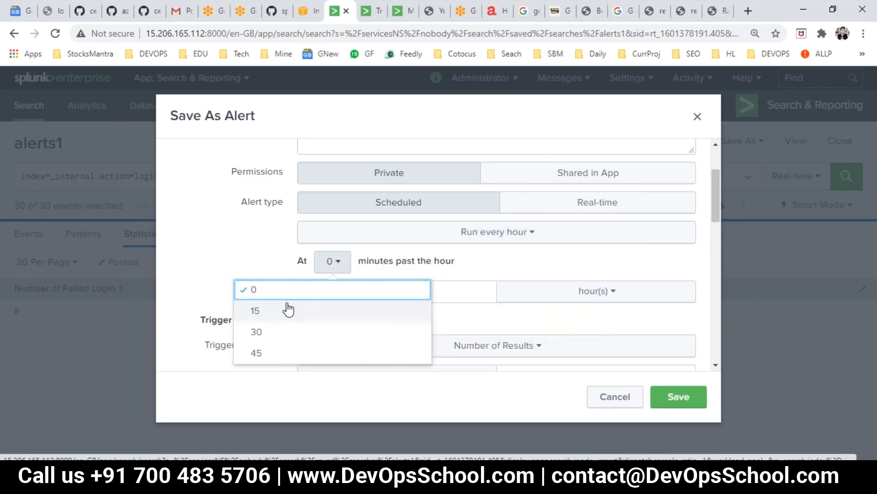
left_click(314, 309)
Check the 24-hour expiry and threshold of 20, then save alert2
double_click(372, 289)
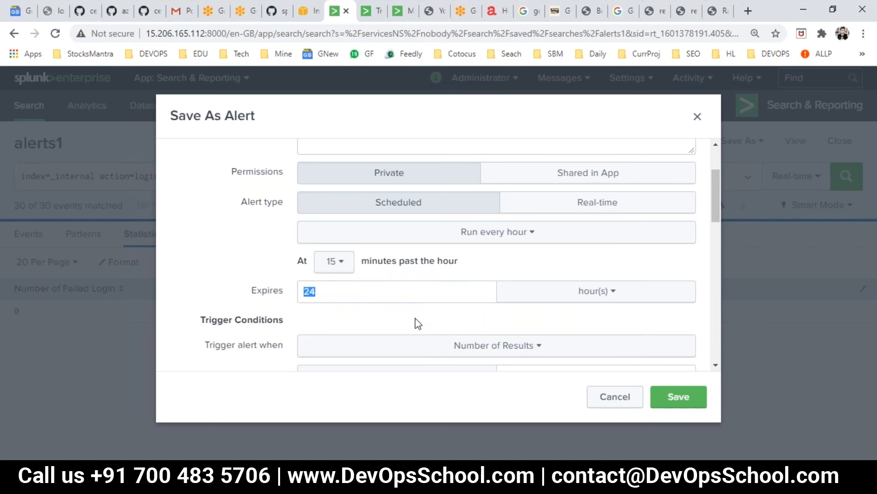
scroll(580, 321, "down", 3)
double_click(503, 247)
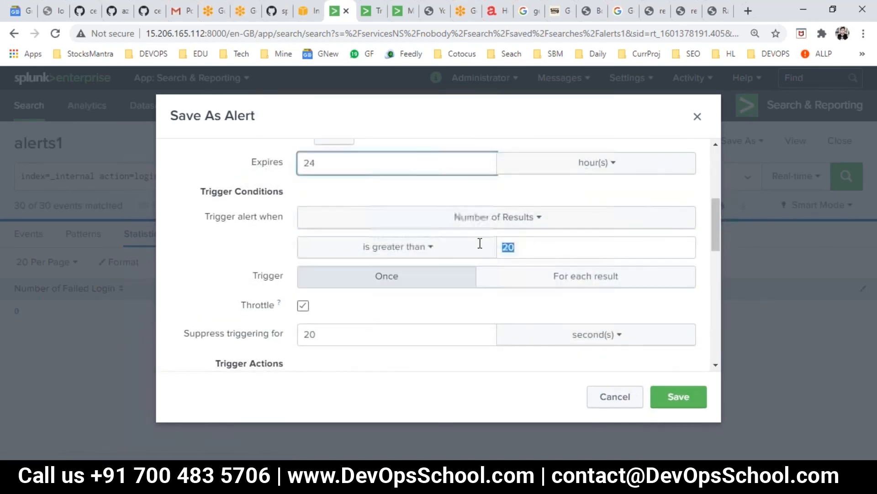
scroll(400, 323, "down", 3)
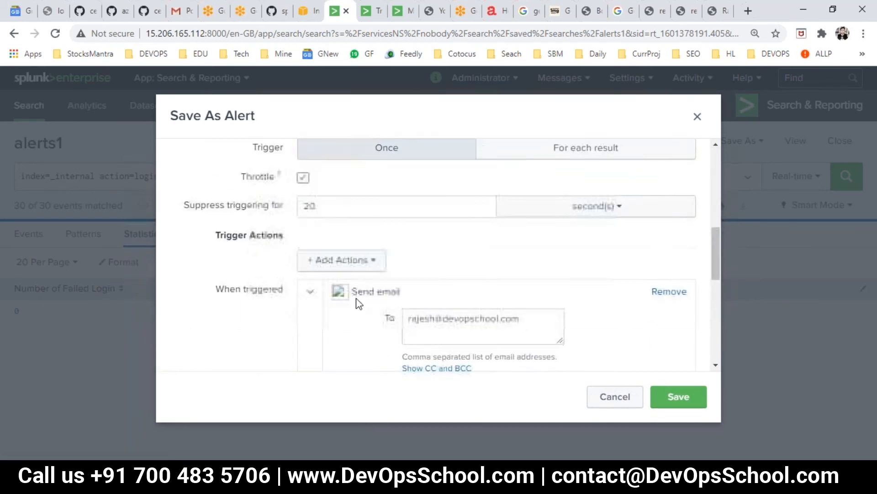
scroll(398, 288, "down", 7)
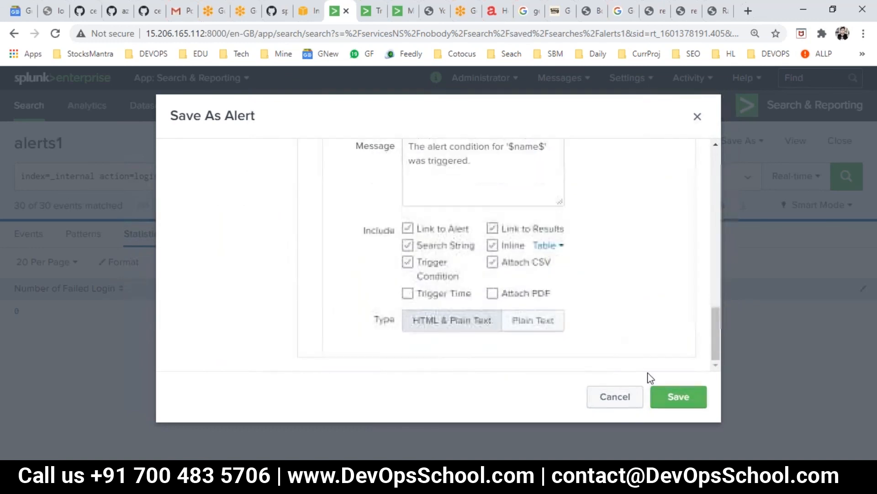
left_click(662, 398)
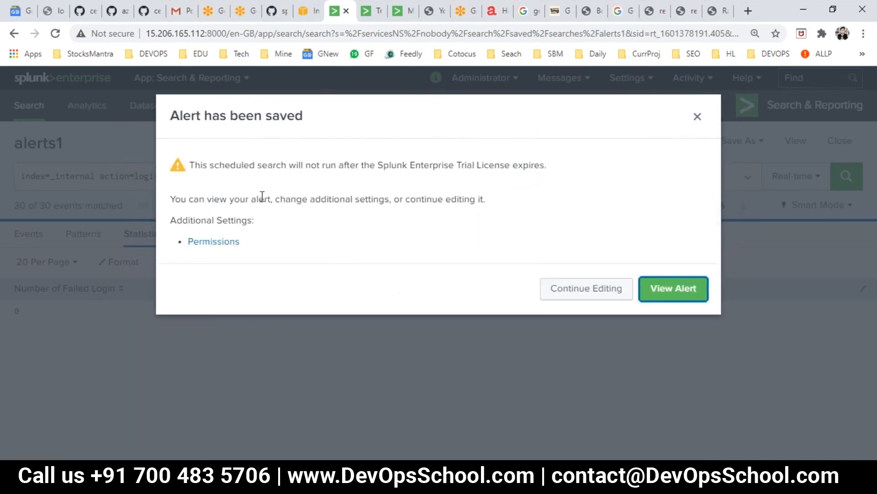
left_click_drag(289, 165, 385, 213)
View the saved alert2, then reload Triggered Alerts, which still lists none
left_click(677, 292)
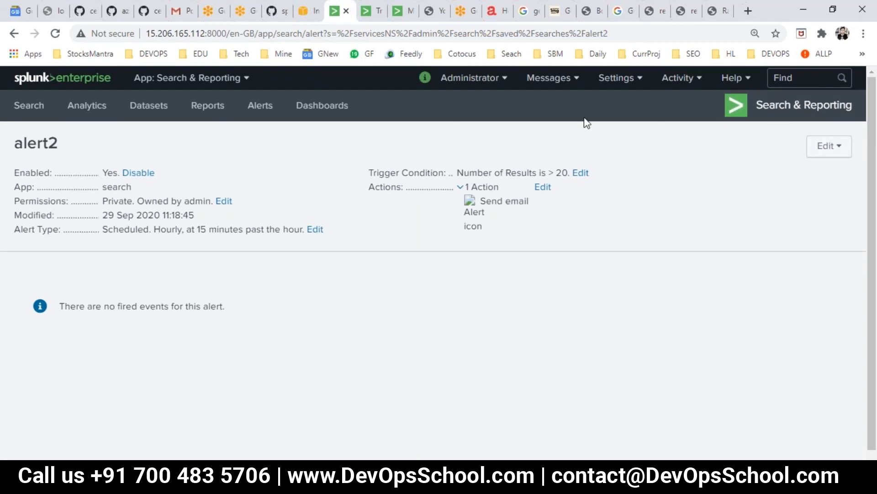
left_click(688, 81)
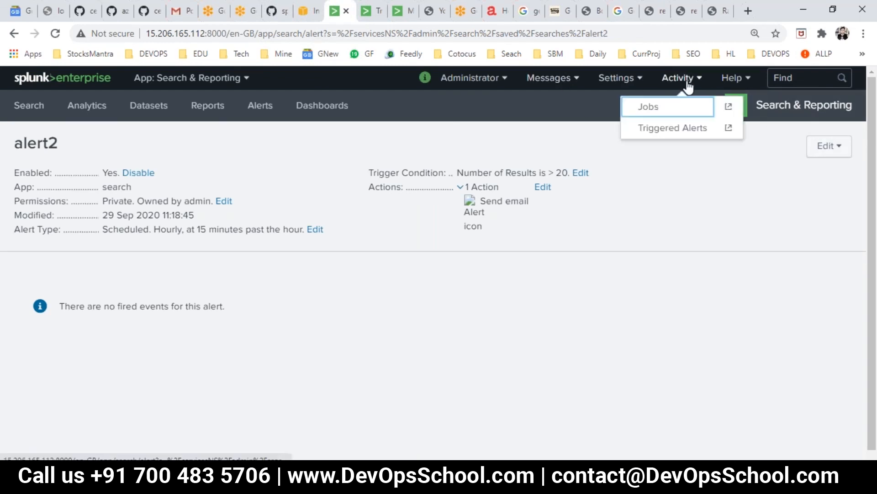
left_click(674, 127)
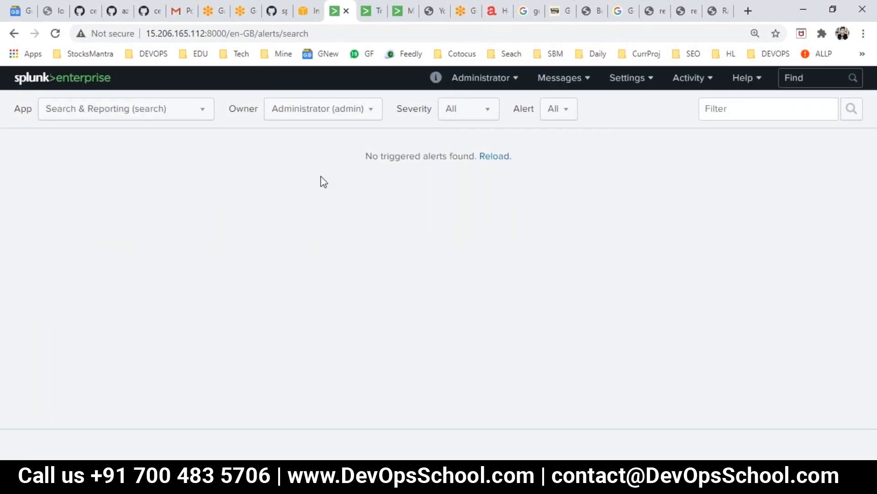
left_click(502, 160)
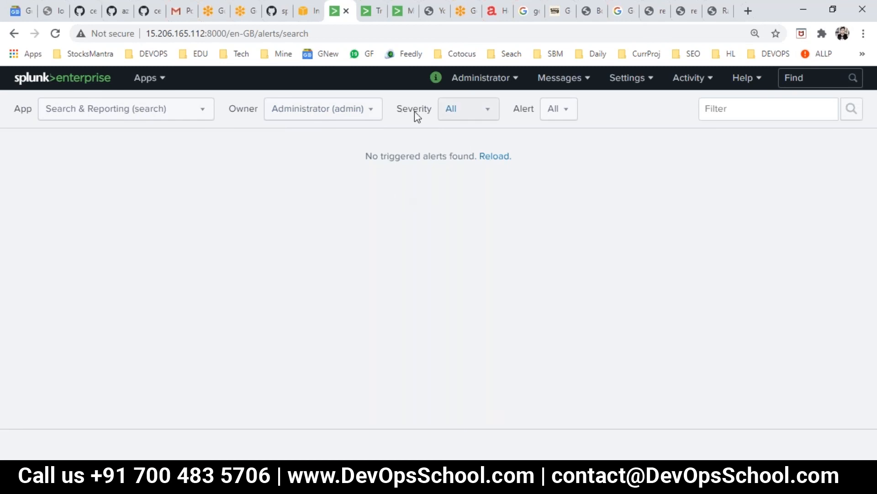
left_click(166, 108)
left_click(488, 164)
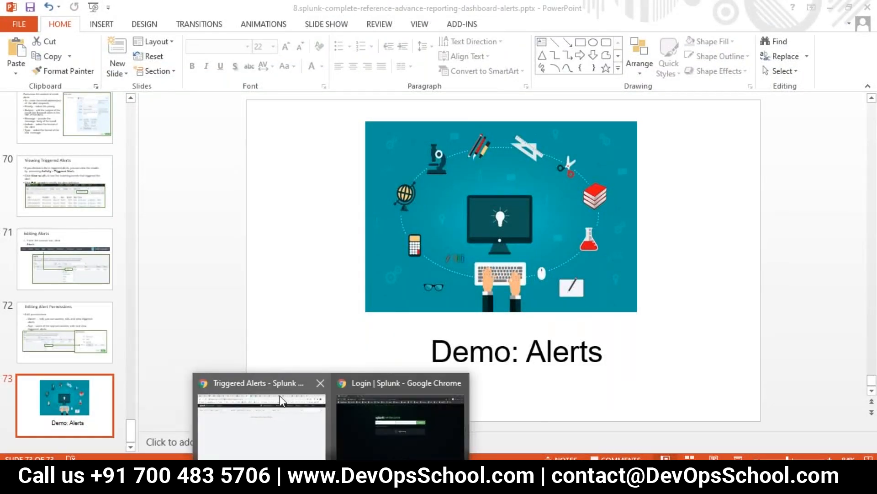
Switch from PowerPoint to the browser's Splunk Fundamental Lab Module tab
left_click(281, 397)
left_click(430, 14)
left_click(526, 11)
left_click(591, 14)
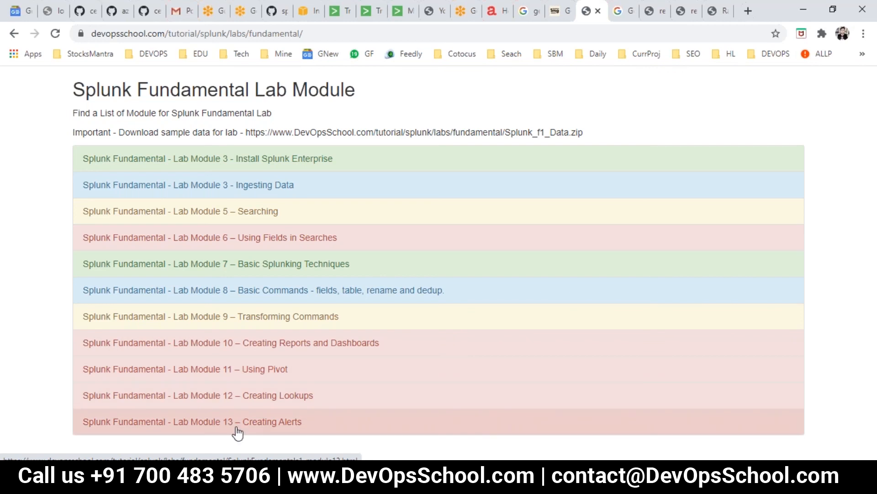
Open the Lab Module 13 – Creating Alerts guide and highlight its failed-login search instructions
left_click(256, 429)
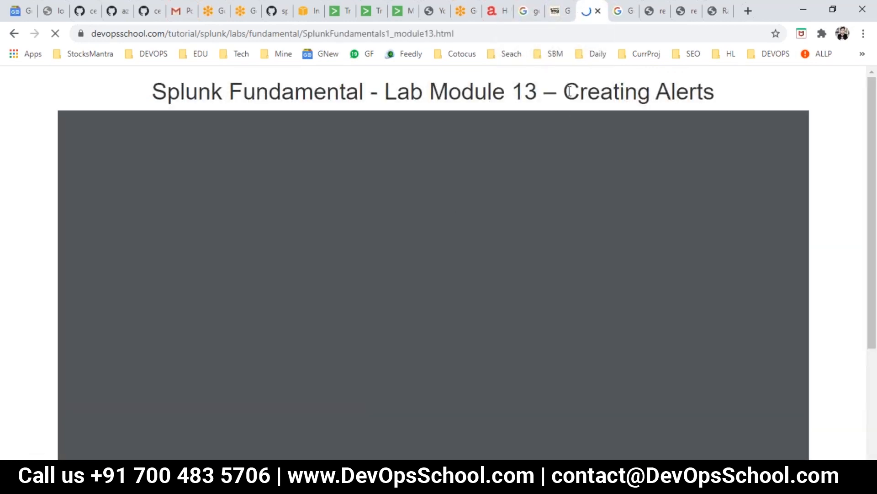
left_click_drag(570, 91, 712, 92)
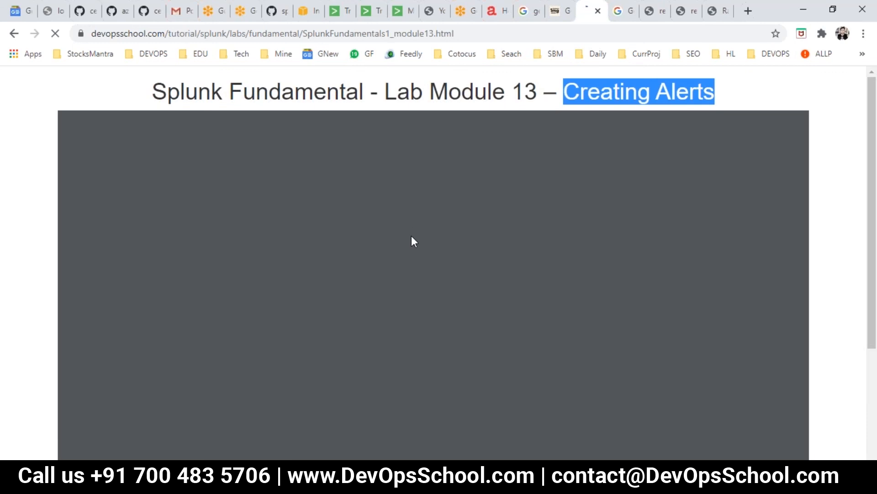
scroll(427, 200, "down", 2)
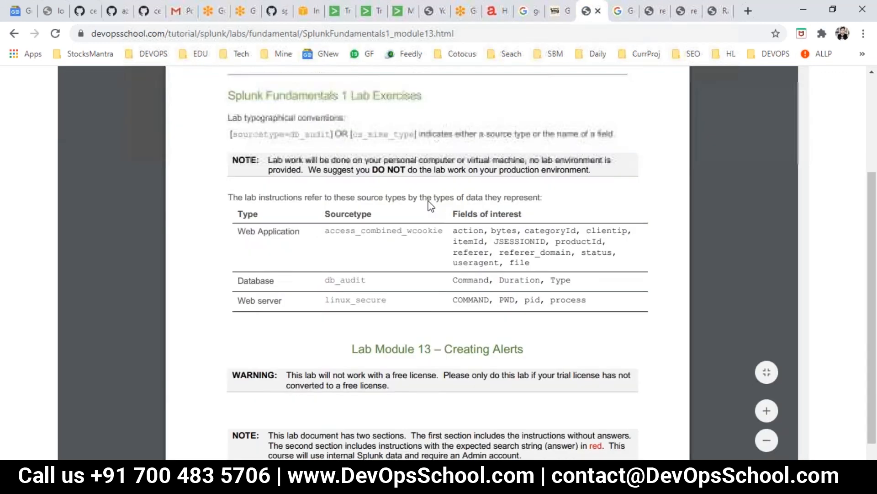
scroll(389, 256, "down", 7)
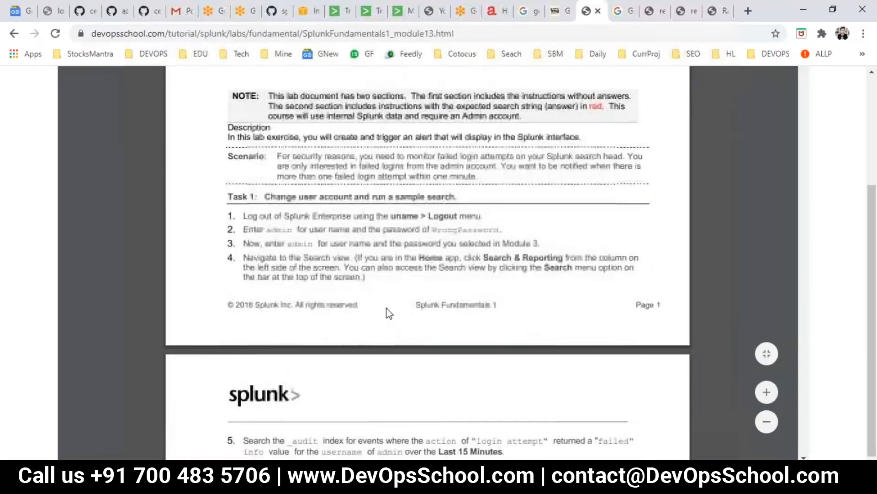
scroll(389, 313, "down", 7)
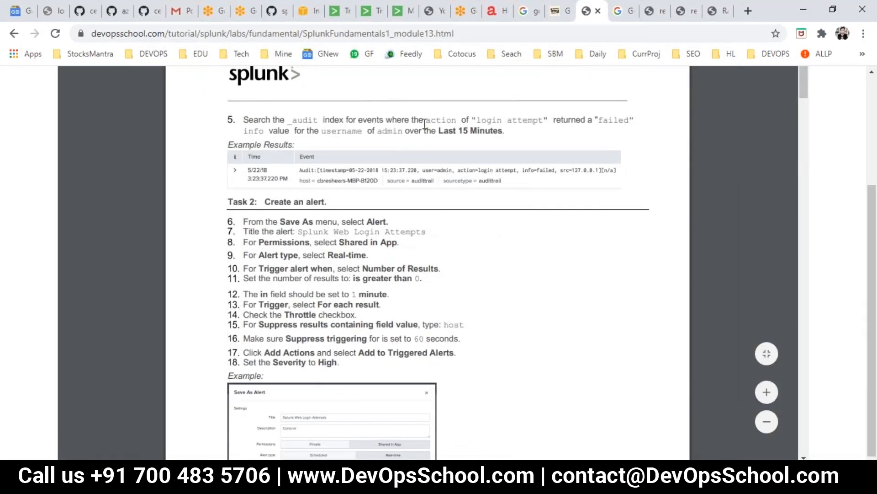
left_click_drag(461, 123, 501, 137)
left_click(467, 143)
left_click_drag(443, 131, 487, 133)
left_click(347, 137)
left_click_drag(316, 124, 419, 133)
left_click(434, 144)
Review the guide's alert creation and triggered-alert steps, then reload Splunk's Triggered Alerts page
scroll(402, 268, "down", 3)
left_click_drag(262, 103, 337, 197)
left_click_drag(358, 240, 358, 241)
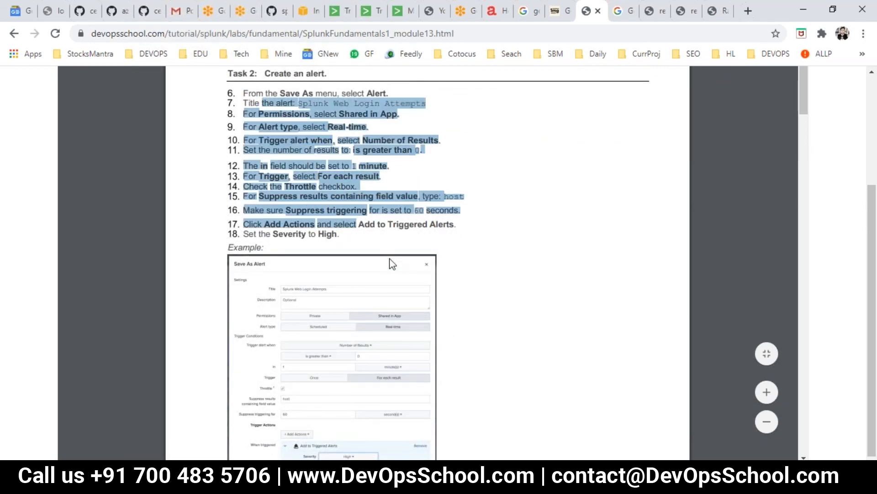
scroll(392, 264, "down", 10)
left_click_drag(353, 275, 436, 300)
left_click(465, 361)
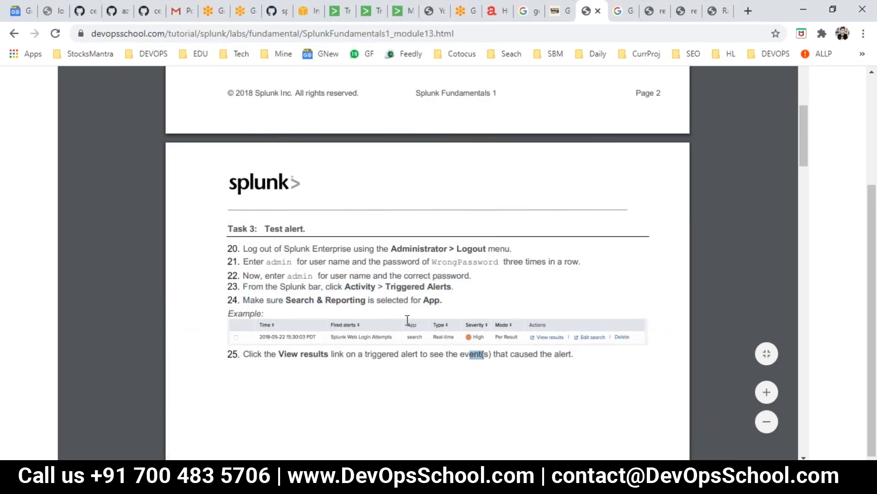
scroll(401, 340, "up", 6)
scroll(428, 263, "up", 7)
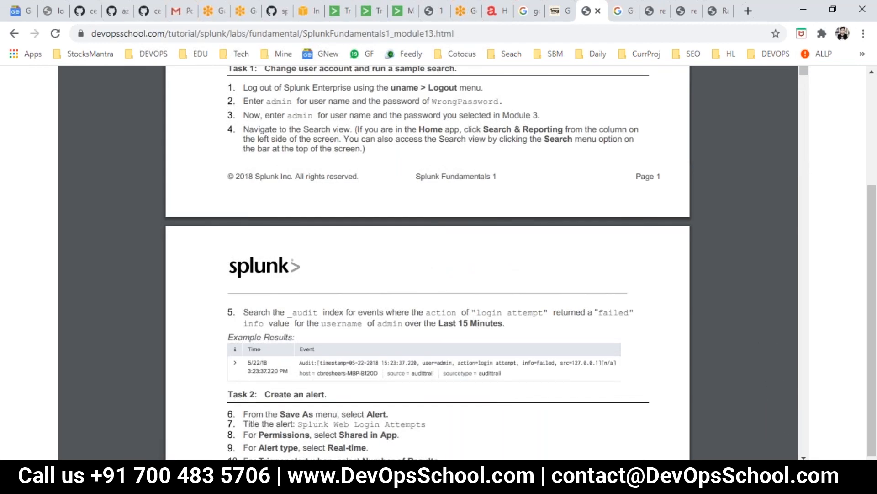
scroll(382, 287, "down", 15)
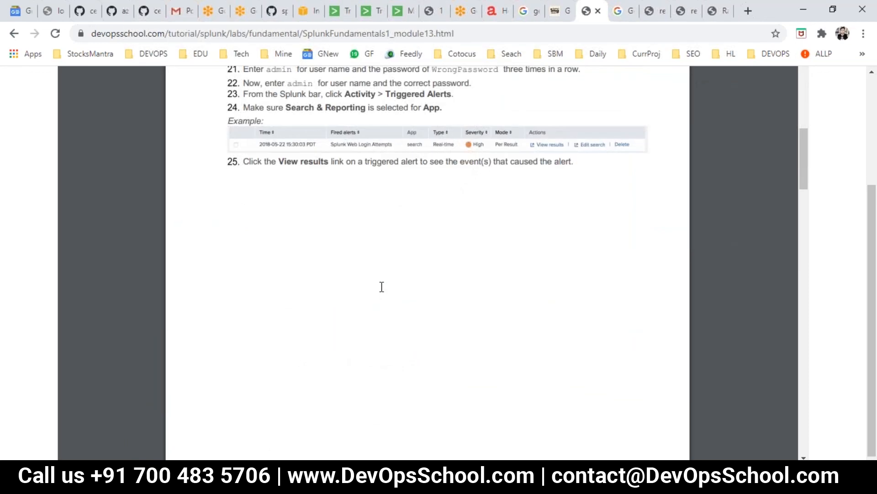
left_click(372, 12)
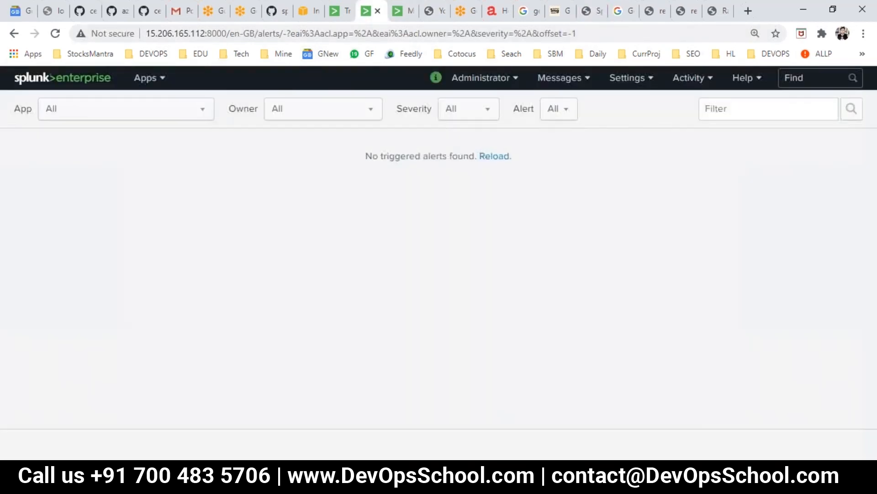
left_click(55, 35)
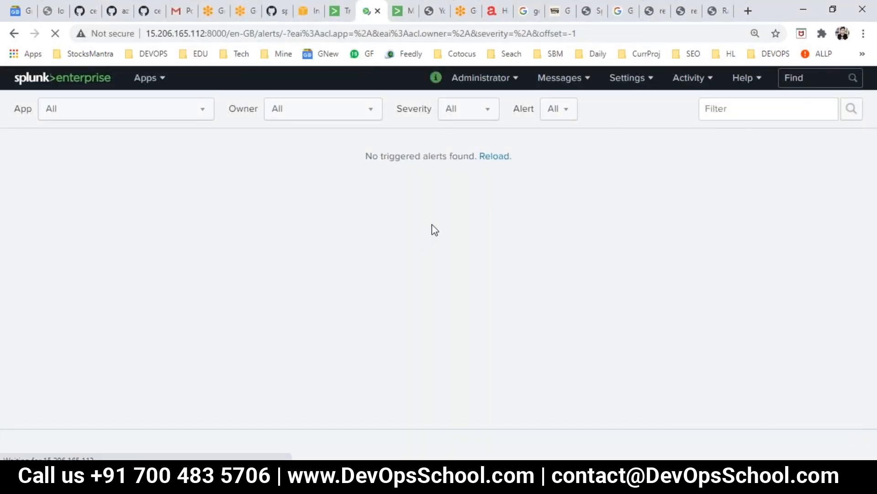